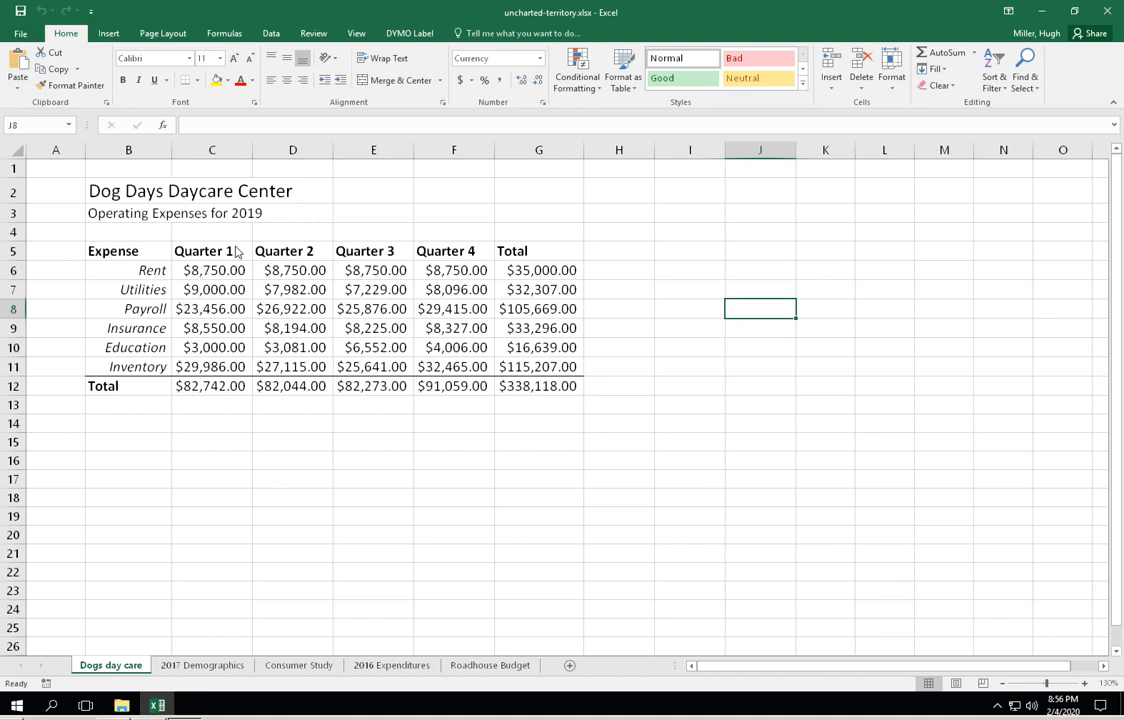
{"action": "left_click", "coordinate": [218, 323]}
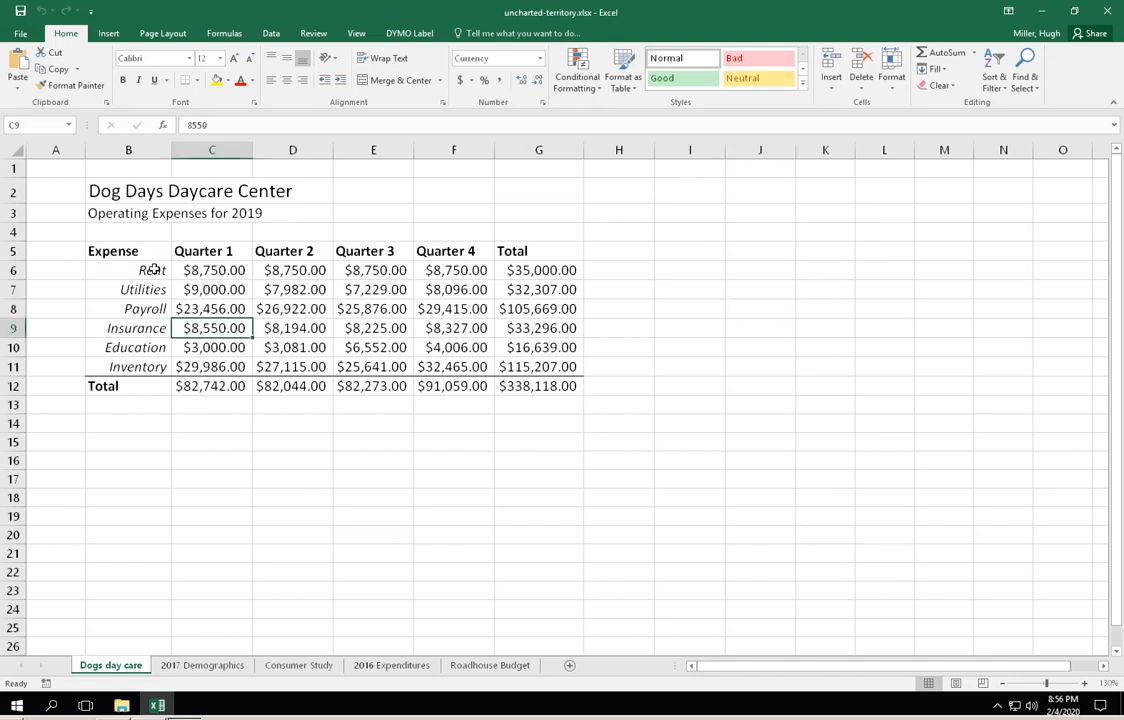
{"action": "left_click_drag", "start_coordinate": [152, 270], "coordinate": [200, 366]}
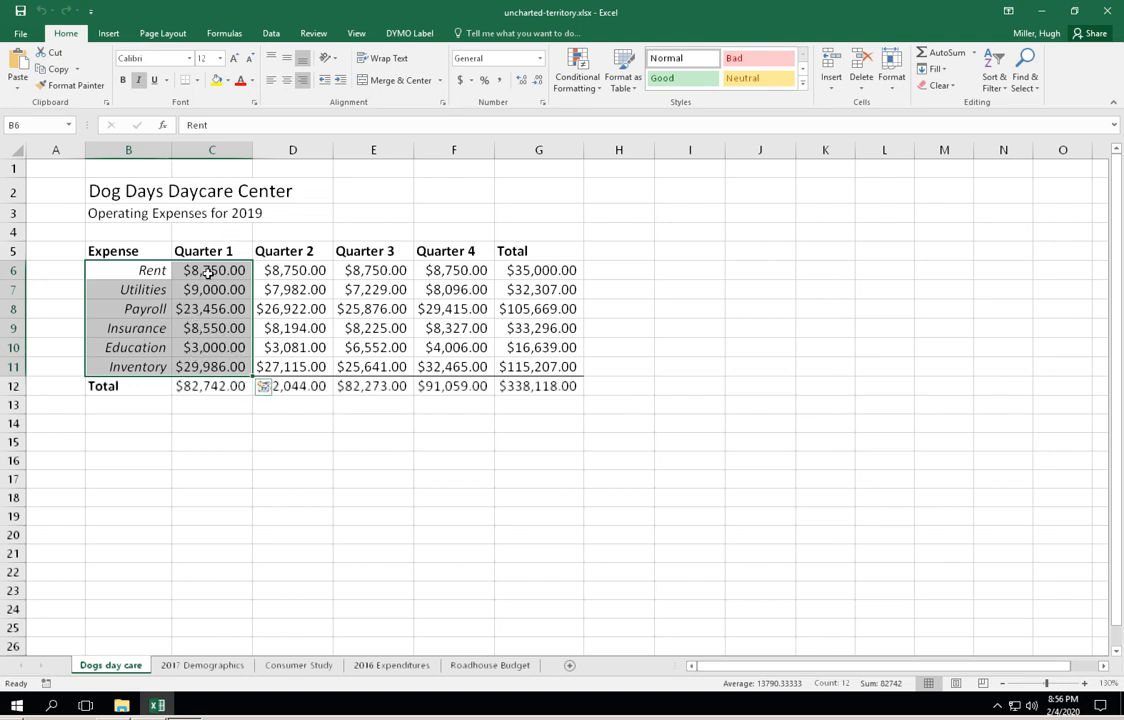
{"action": "left_click", "coordinate": [269, 454]}
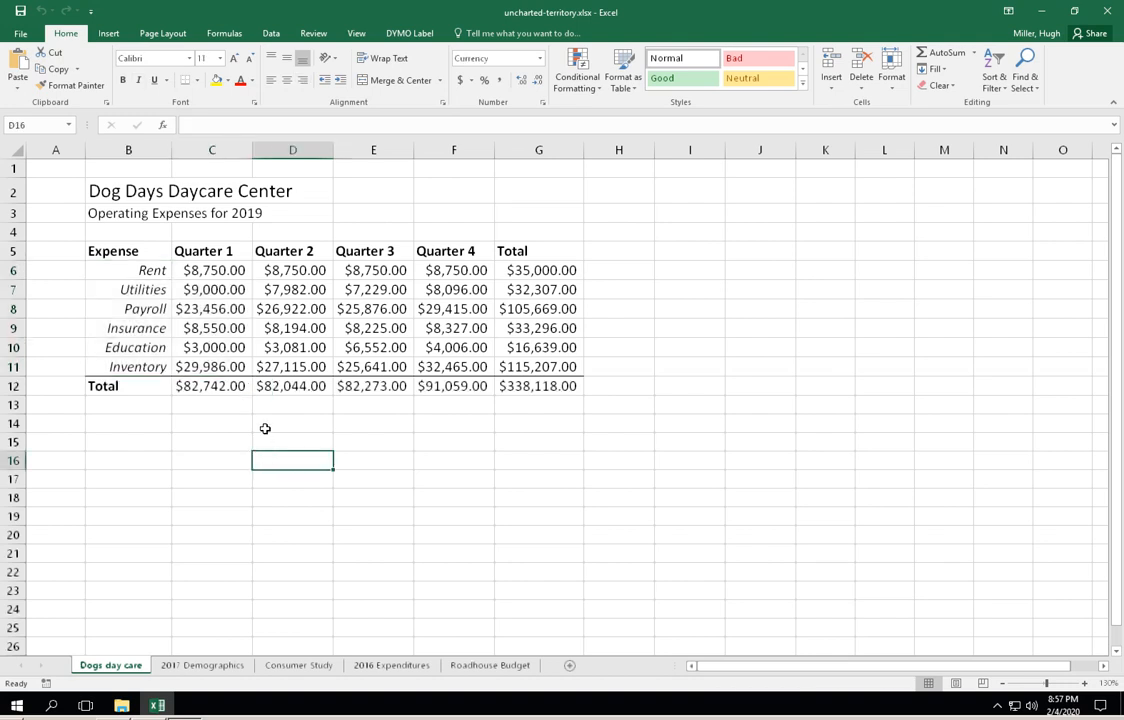
- Insert the recommended pie chart for the Quarter 1 expenses, using the data in B5:C11 without the Total row
{"action": "left_click_drag", "start_coordinate": [128, 258], "coordinate": [186, 367]}
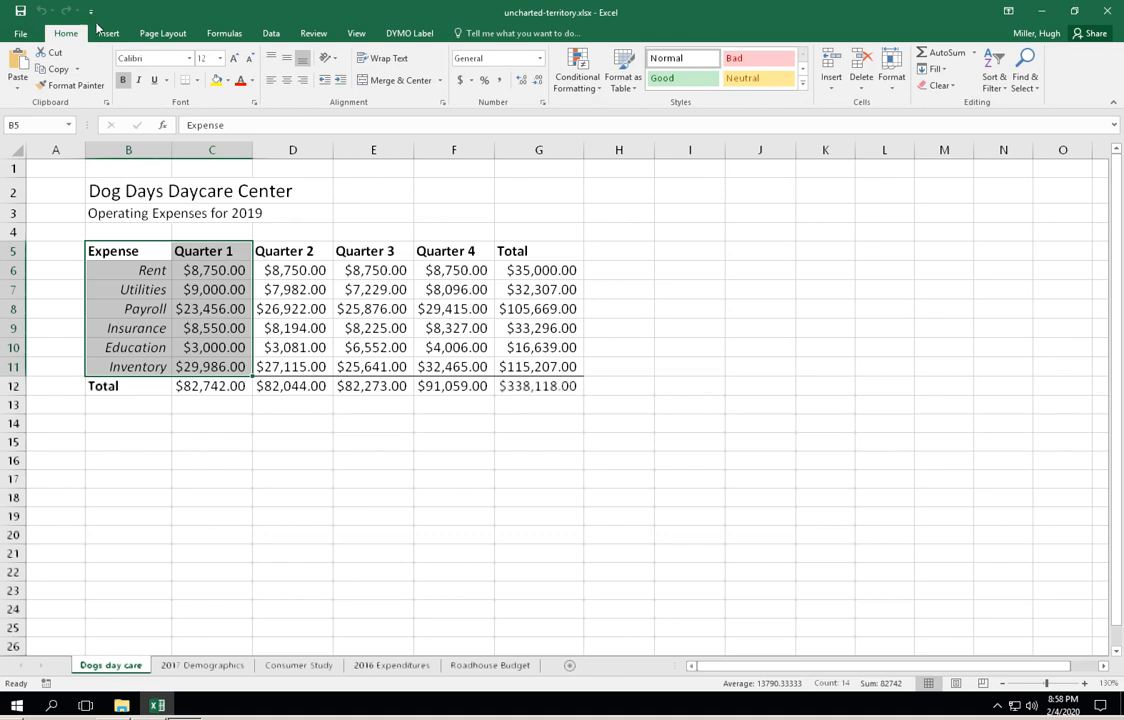
{"action": "left_click", "coordinate": [109, 34]}
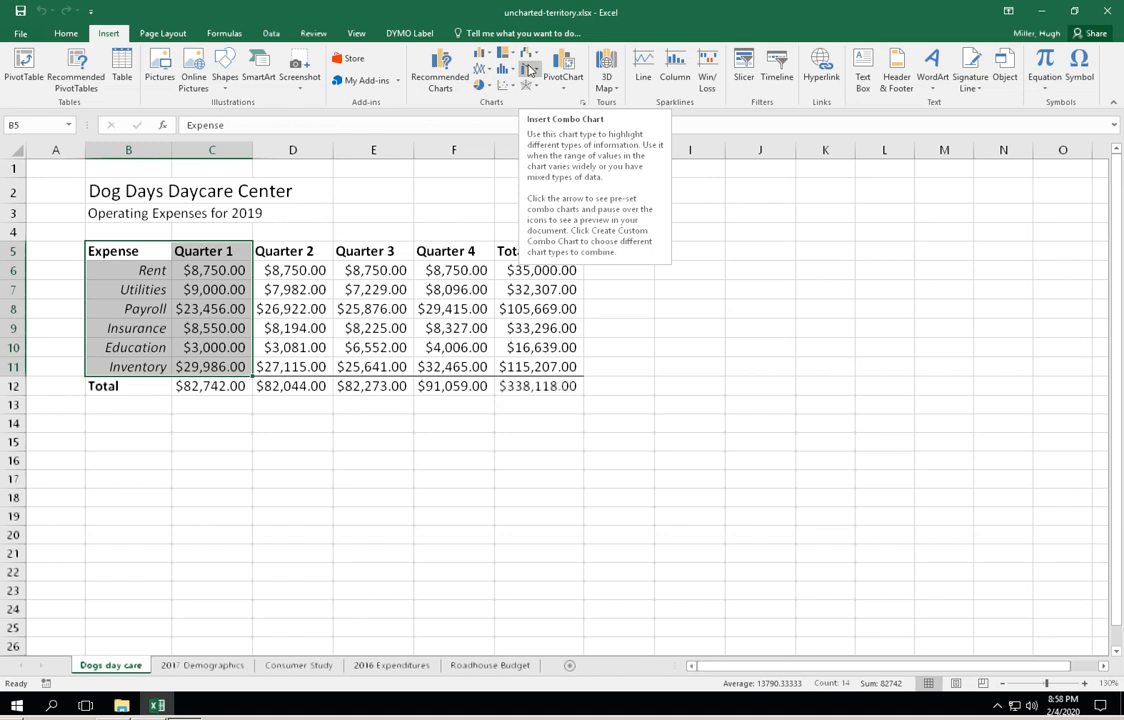
{"action": "left_click", "coordinate": [455, 77]}
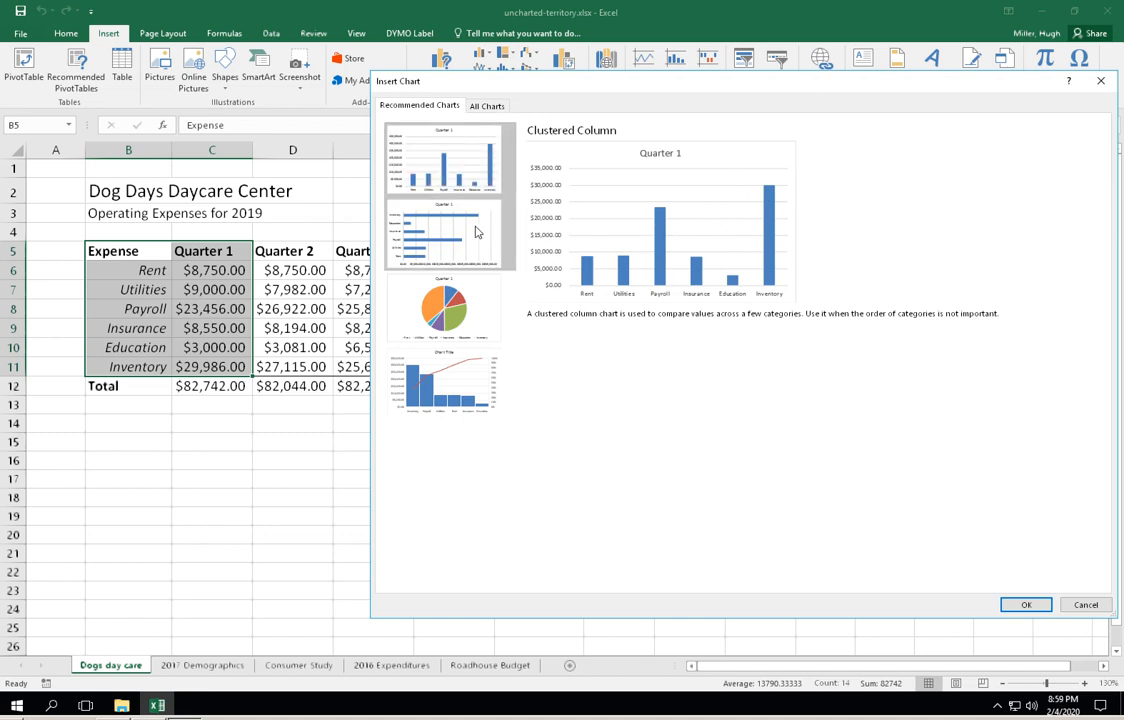
{"action": "left_click", "coordinate": [418, 210]}
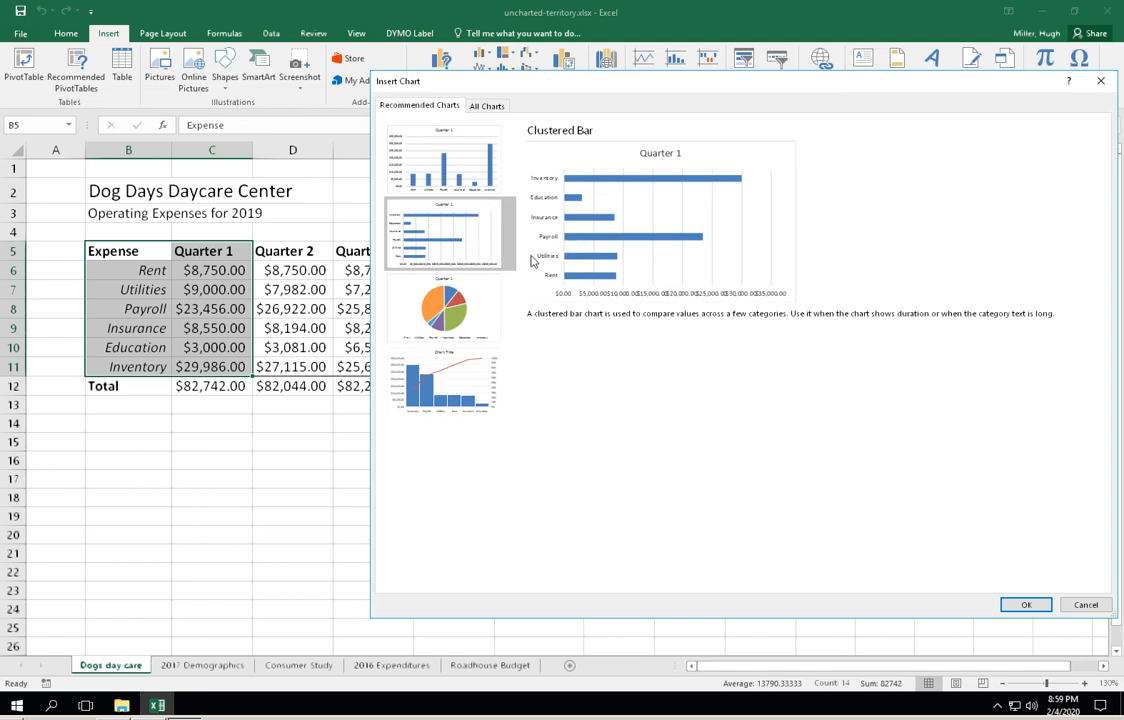
{"action": "left_click", "coordinate": [475, 302]}
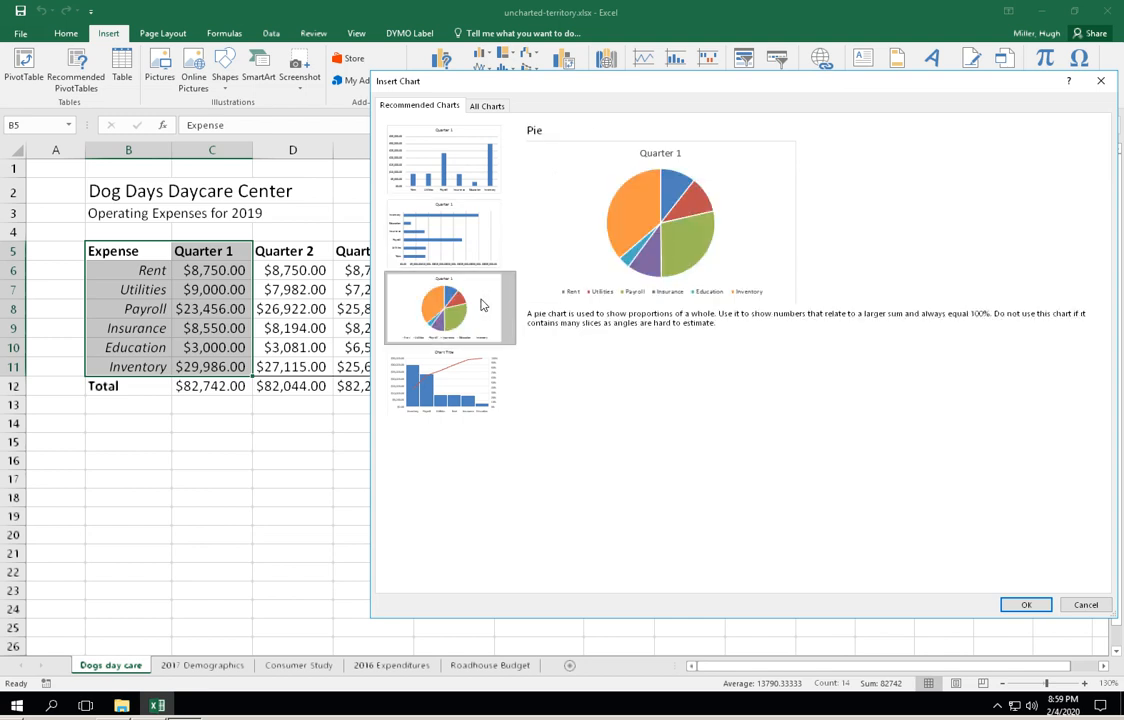
{"action": "left_click", "coordinate": [453, 378]}
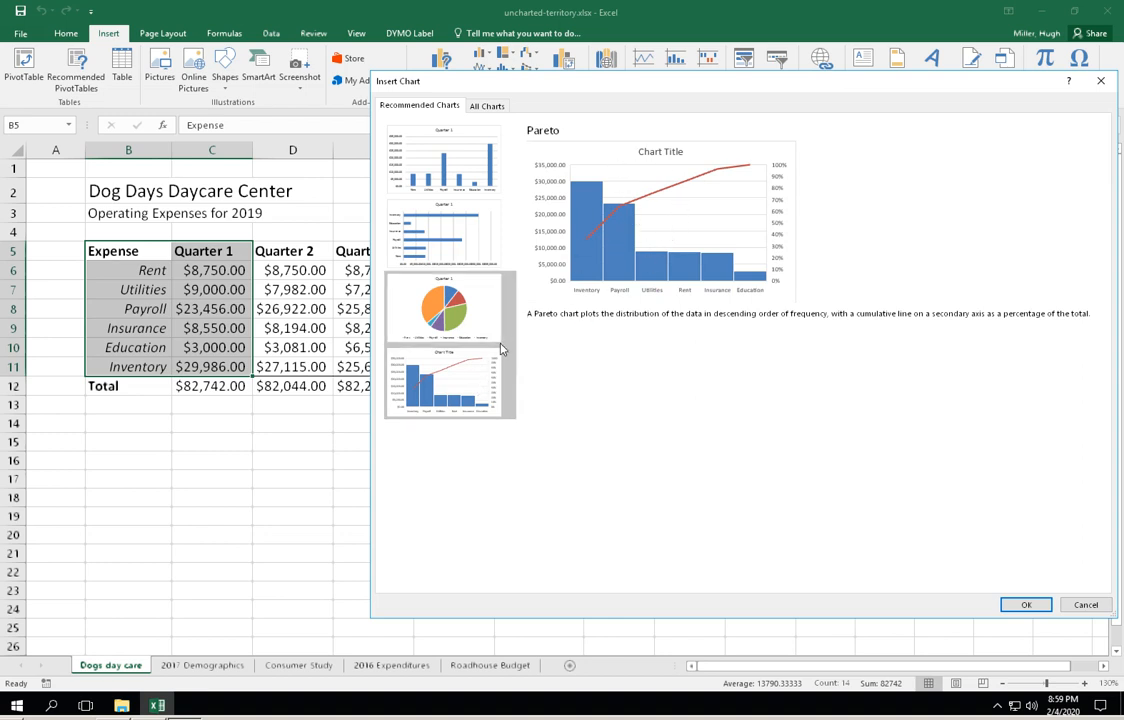
{"action": "left_click", "coordinate": [453, 302]}
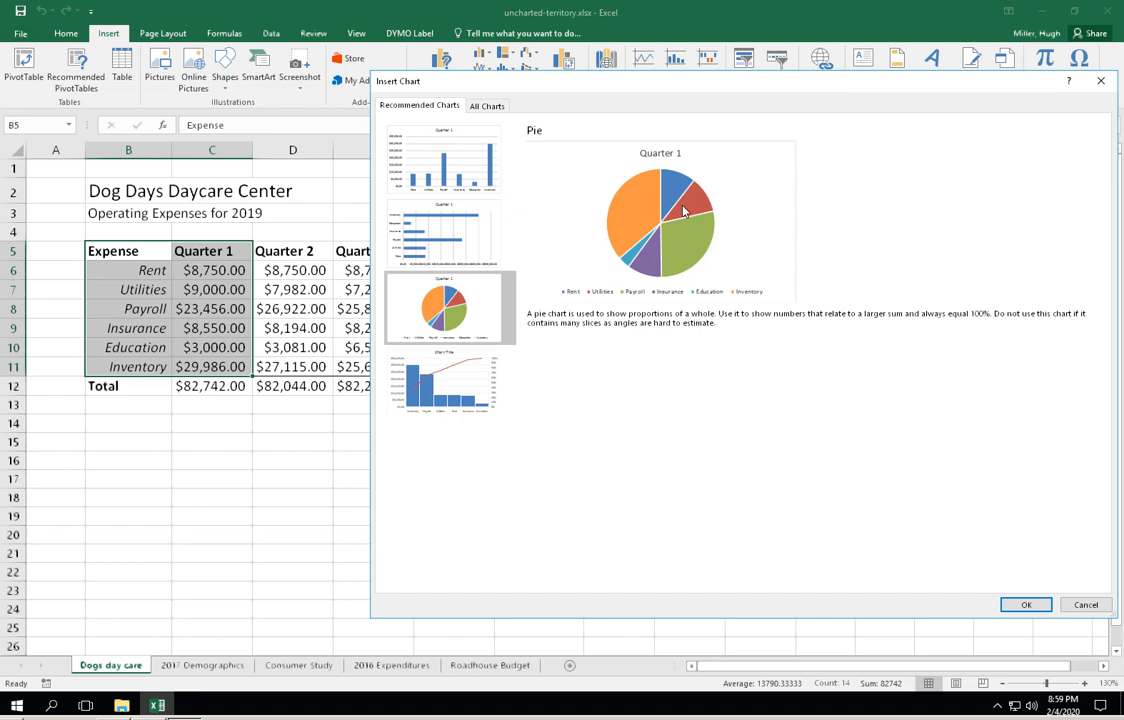
{"action": "left_click", "coordinate": [1026, 604]}
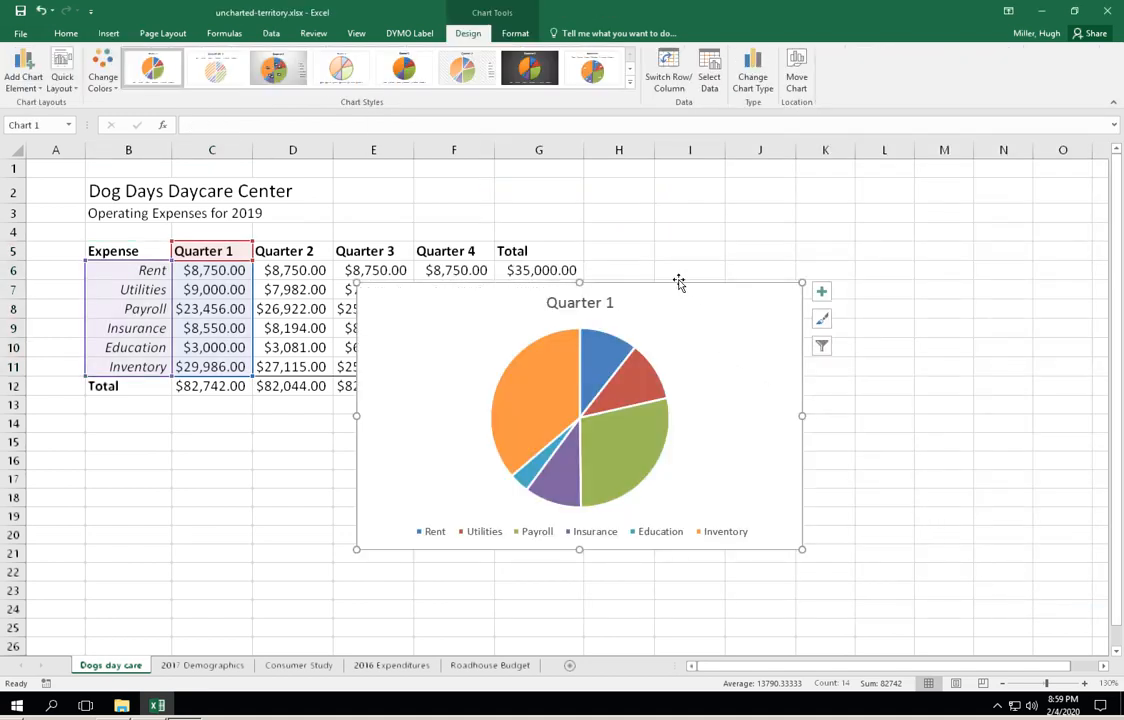
- Move the pie chart up so it starts near row 2, and enlarge it to reach about row 21
{"action": "left_click_drag", "start_coordinate": [675, 281], "coordinate": [602, 193]}
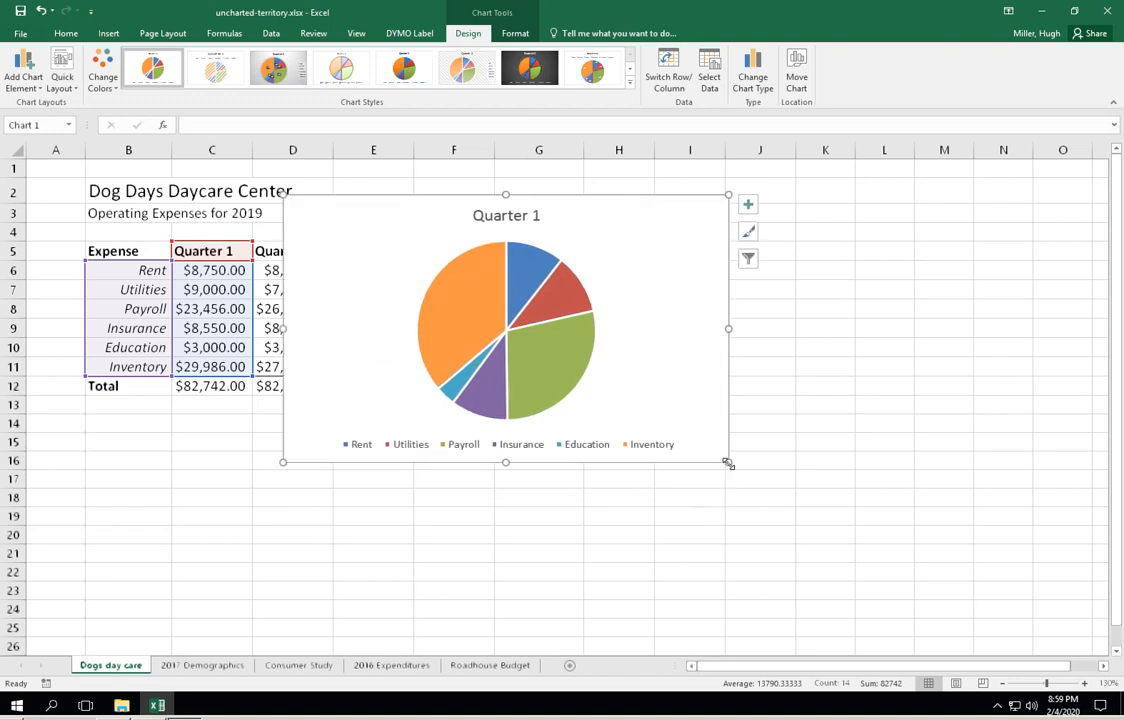
{"action": "left_click_drag", "start_coordinate": [728, 462], "coordinate": [788, 569]}
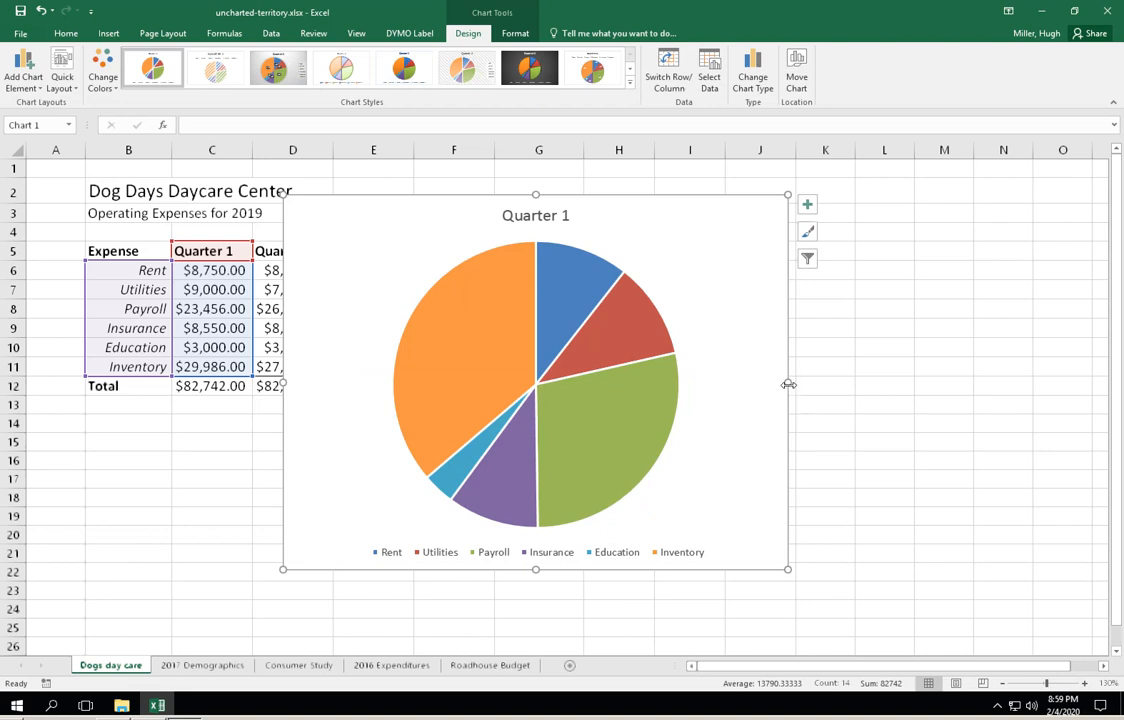
{"action": "left_click_drag", "start_coordinate": [788, 383], "coordinate": [806, 383]}
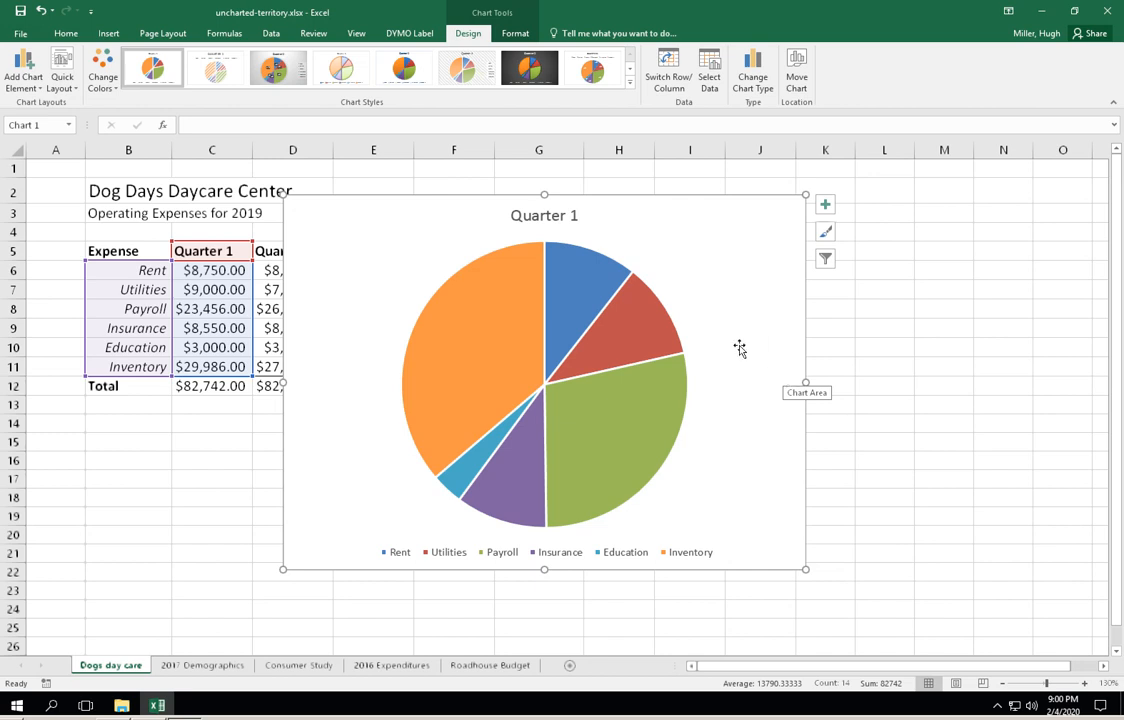
{"action": "left_click", "coordinate": [525, 216]}
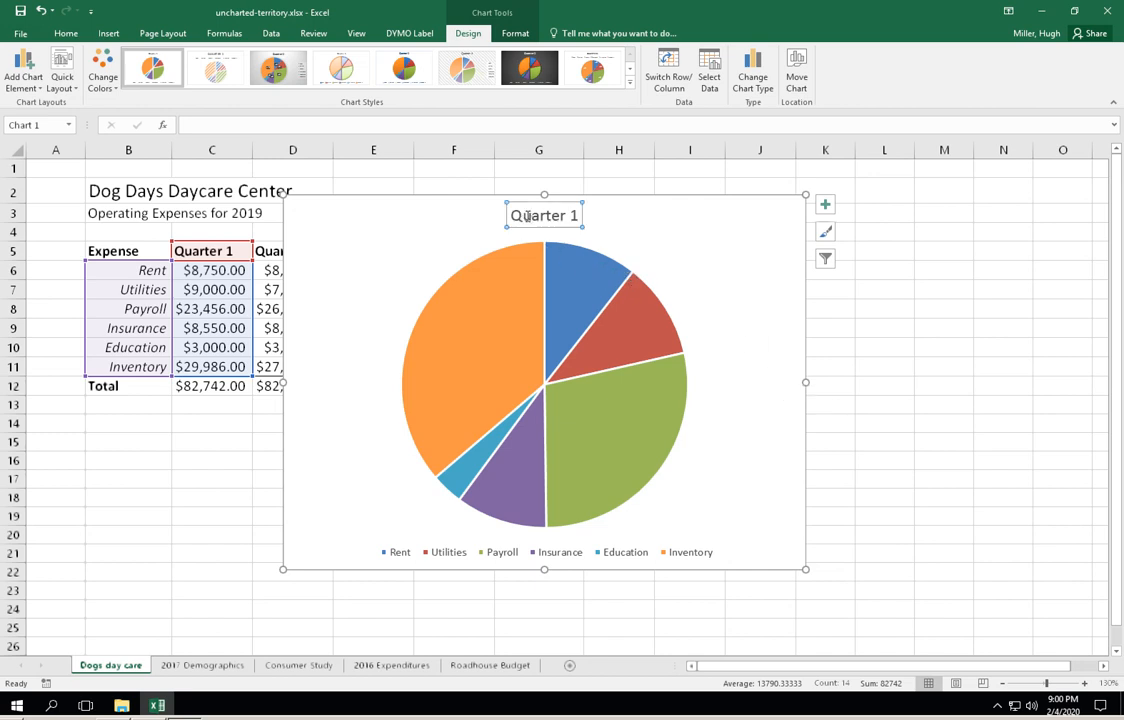
{"action": "left_click", "coordinate": [511, 216]}
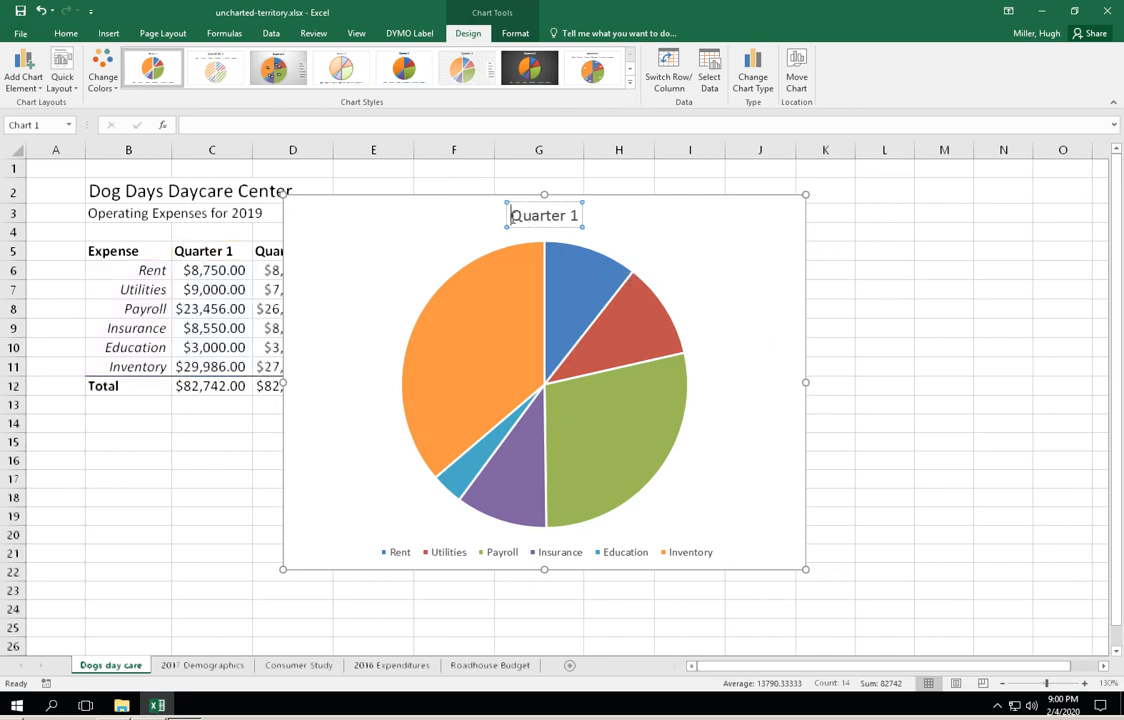
{"action": "left_click_drag", "start_coordinate": [511, 216], "coordinate": [578, 226]}
{"action": "left_click", "coordinate": [619, 233]}
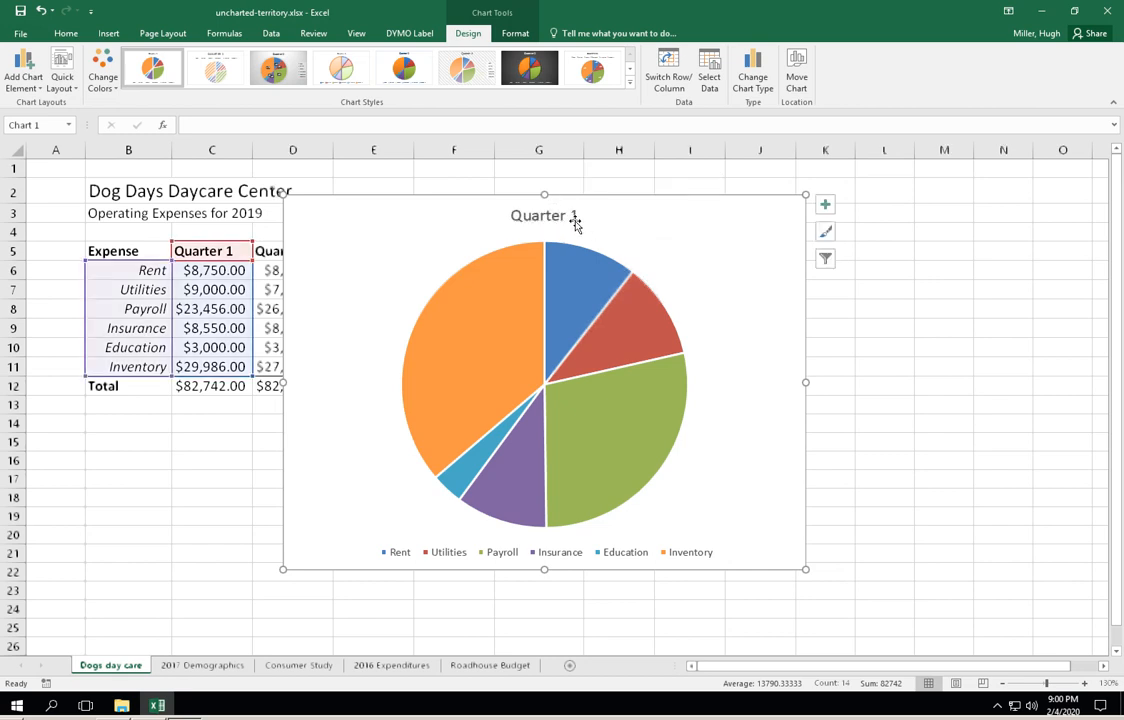
- Extend the chart title to read "Quarter 1 Expenses, 2019"
{"action": "left_click", "coordinate": [551, 217]}
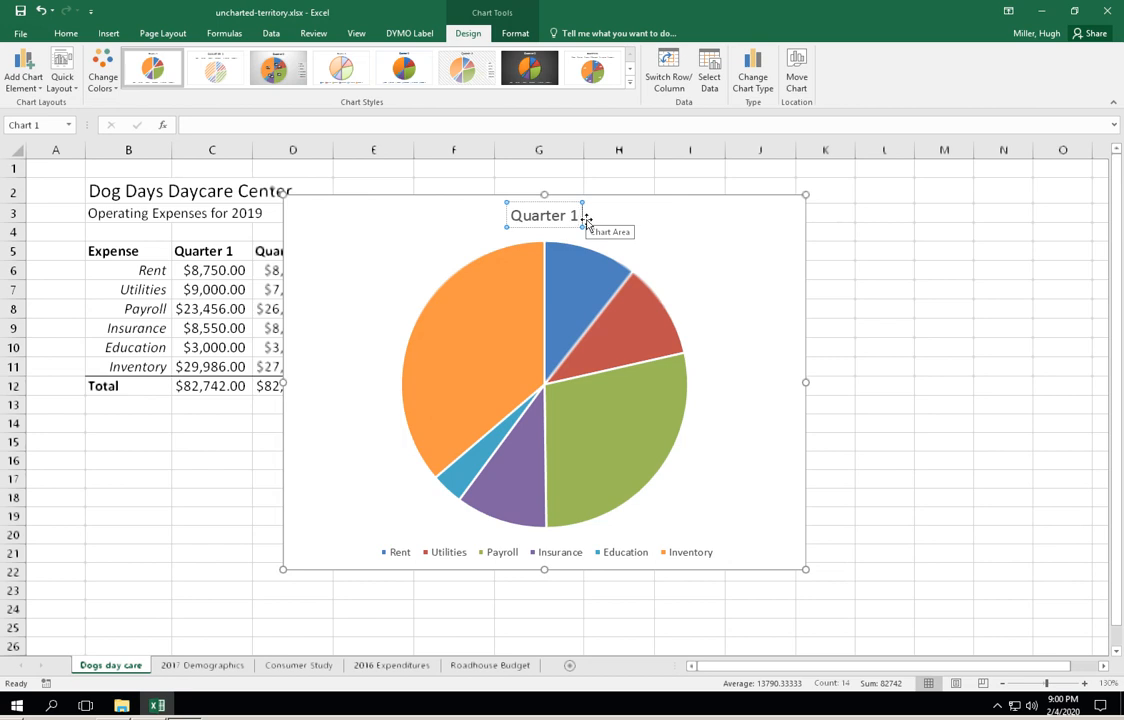
{"action": "type", "text": "E"}
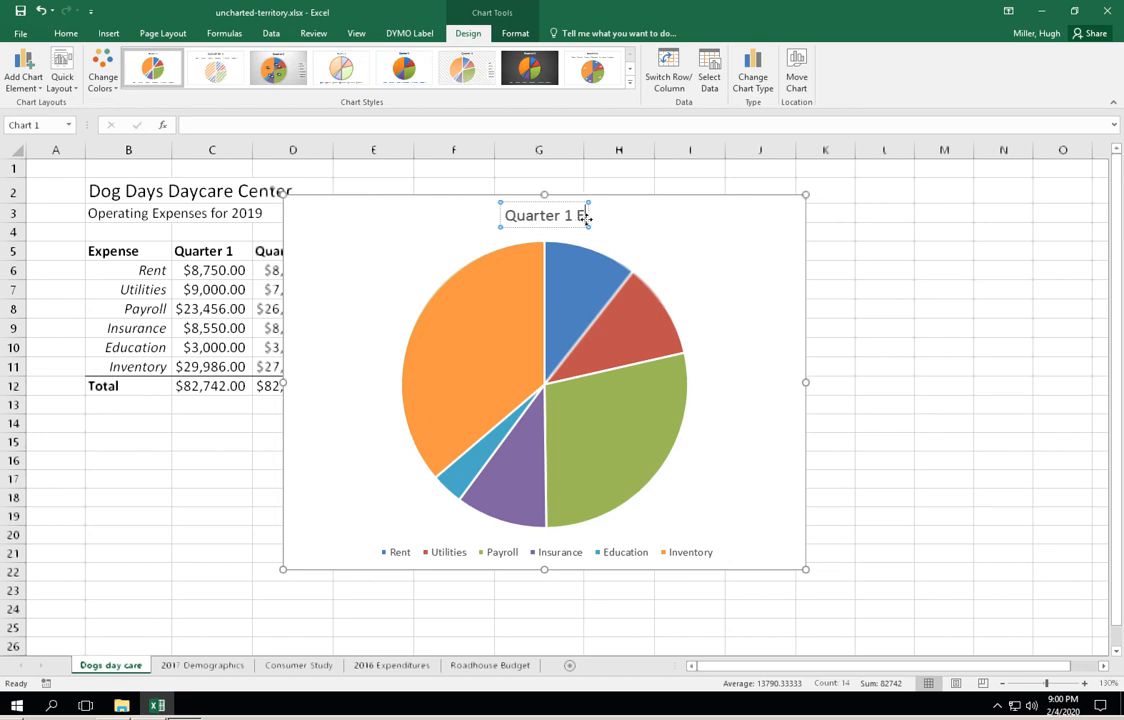
{"action": "type", "text": "xpenses"}
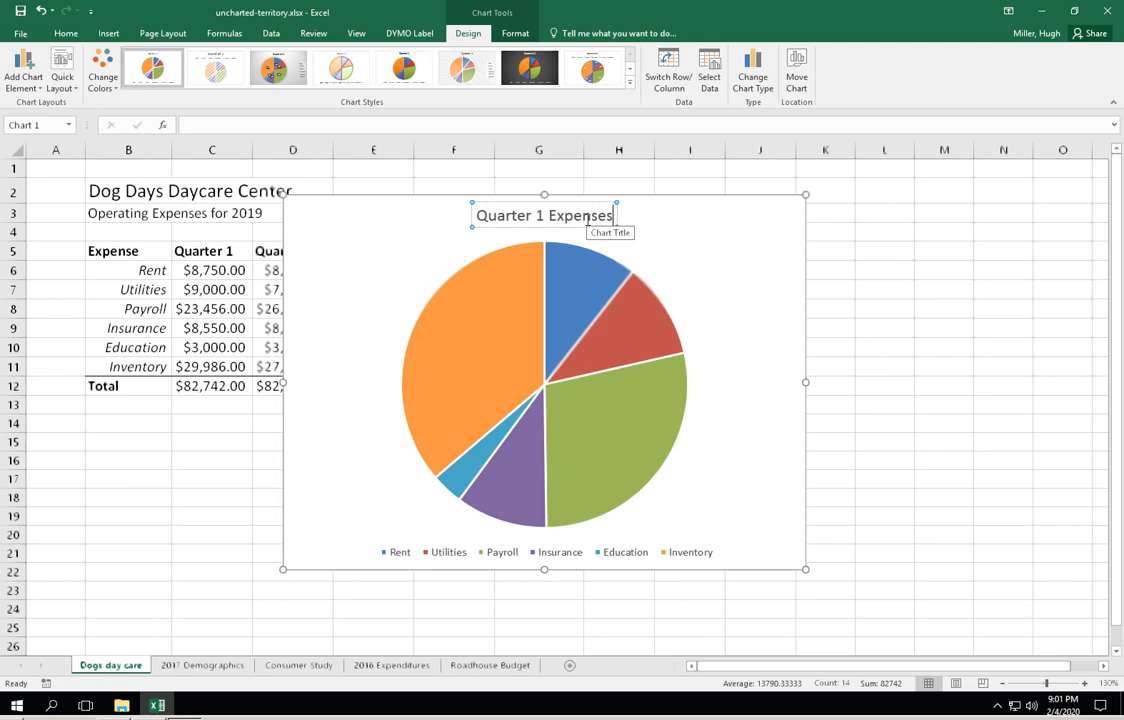
{"action": "type", "text": ", 2019"}
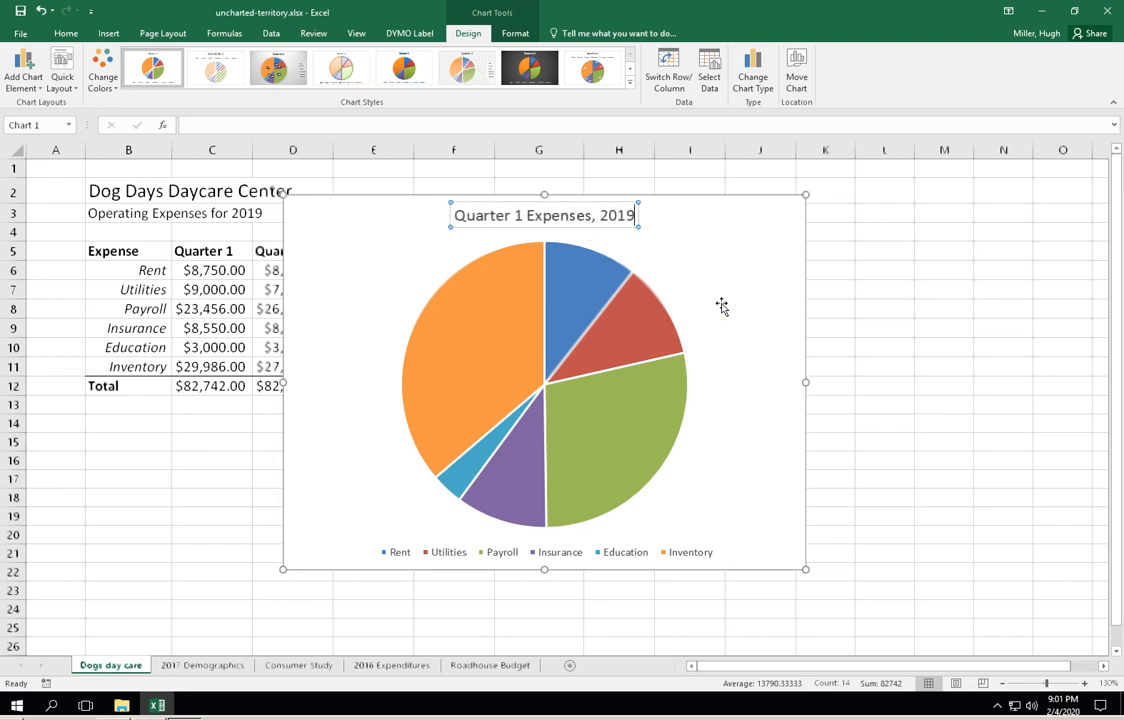
{"action": "left_click", "coordinate": [710, 272]}
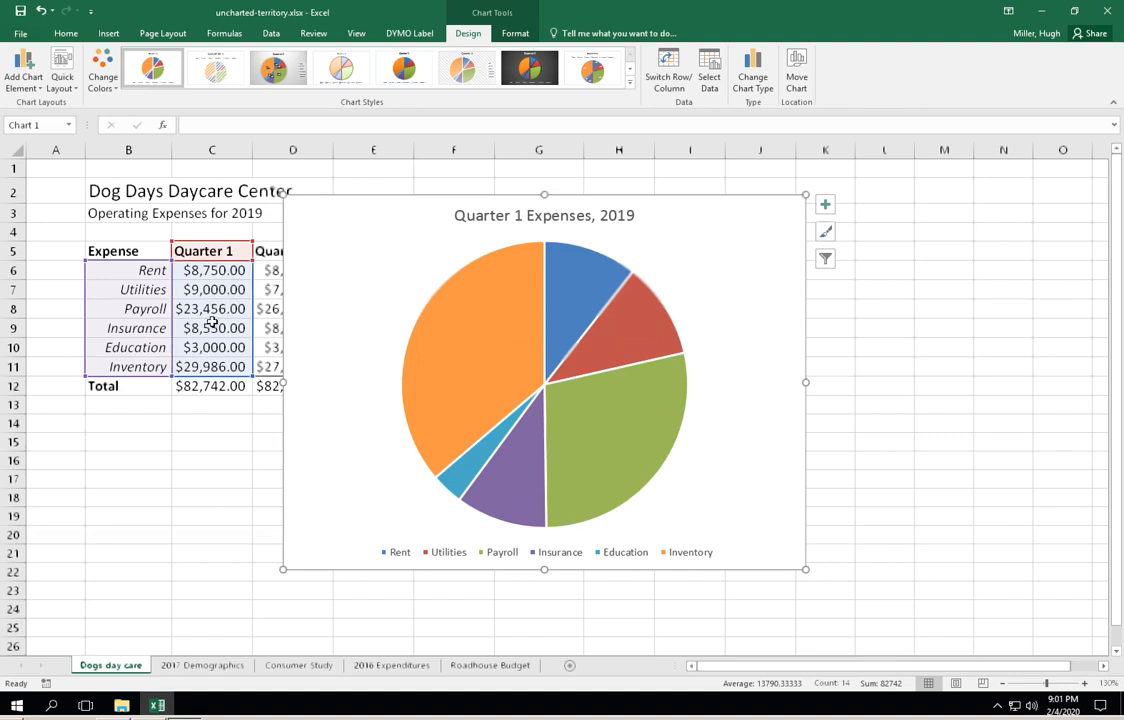
- Add data labels with the Best Fit placement to the pie chart and shift the chart slightly to the right
{"action": "mouse_move", "coordinate": [478, 285]}
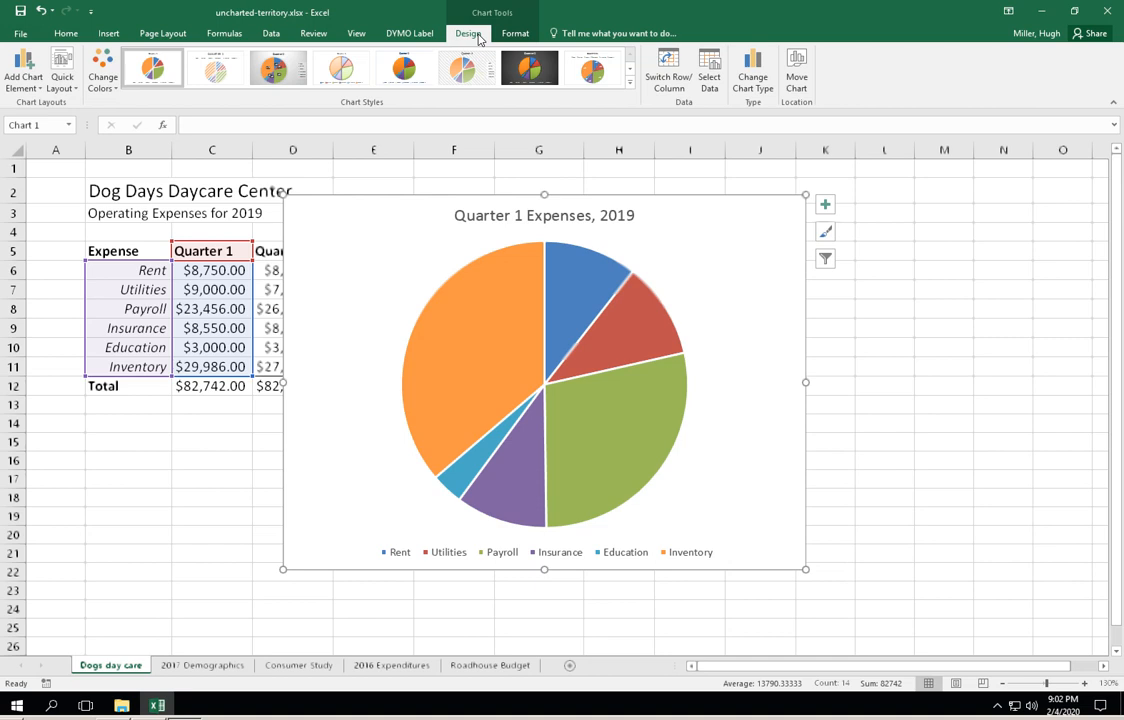
{"action": "left_click", "coordinate": [41, 93]}
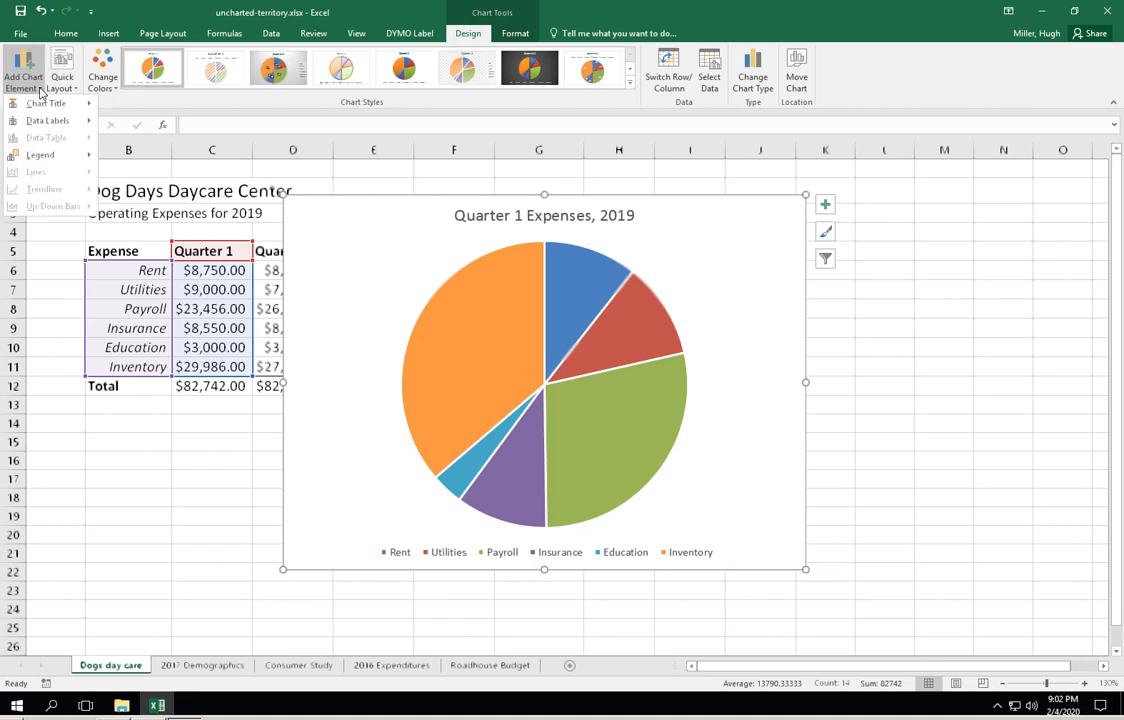
{"action": "mouse_move", "coordinate": [44, 122]}
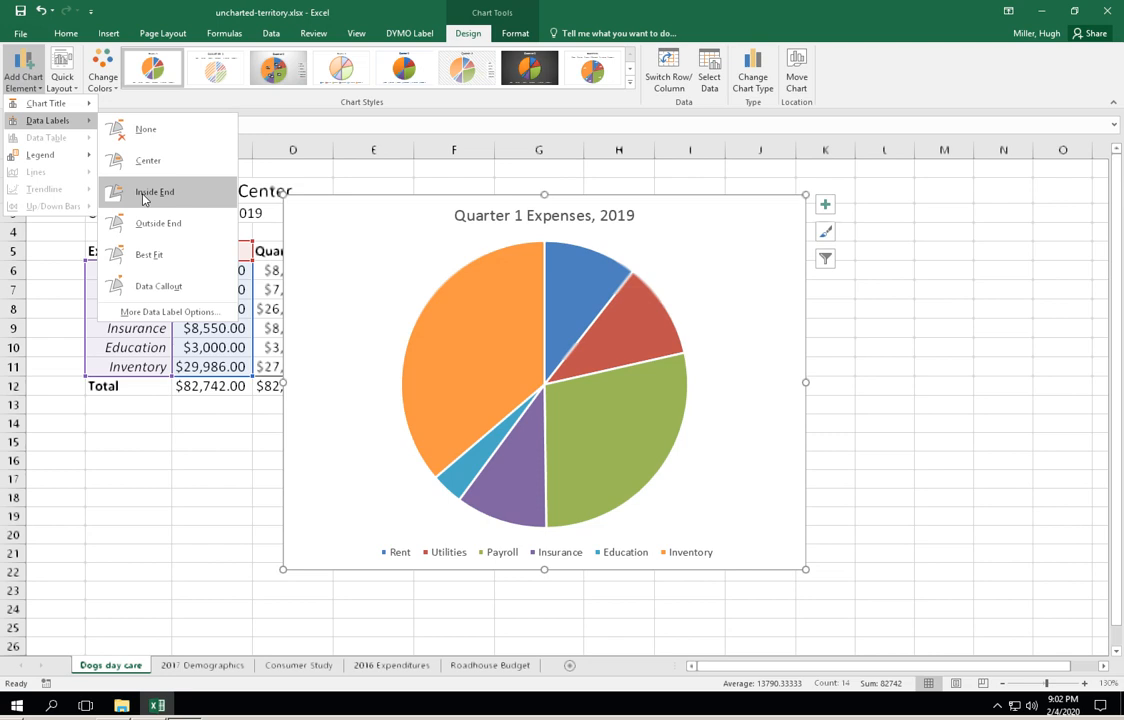
{"action": "left_click", "coordinate": [165, 263]}
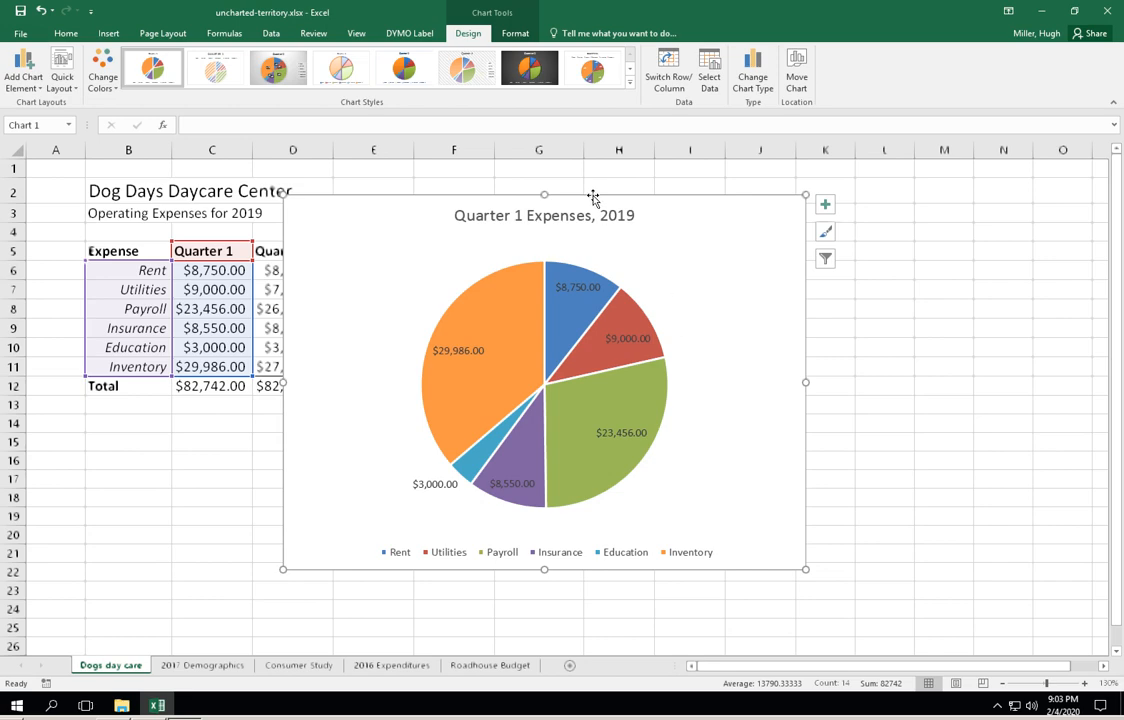
{"action": "left_click_drag", "start_coordinate": [596, 197], "coordinate": [627, 198]}
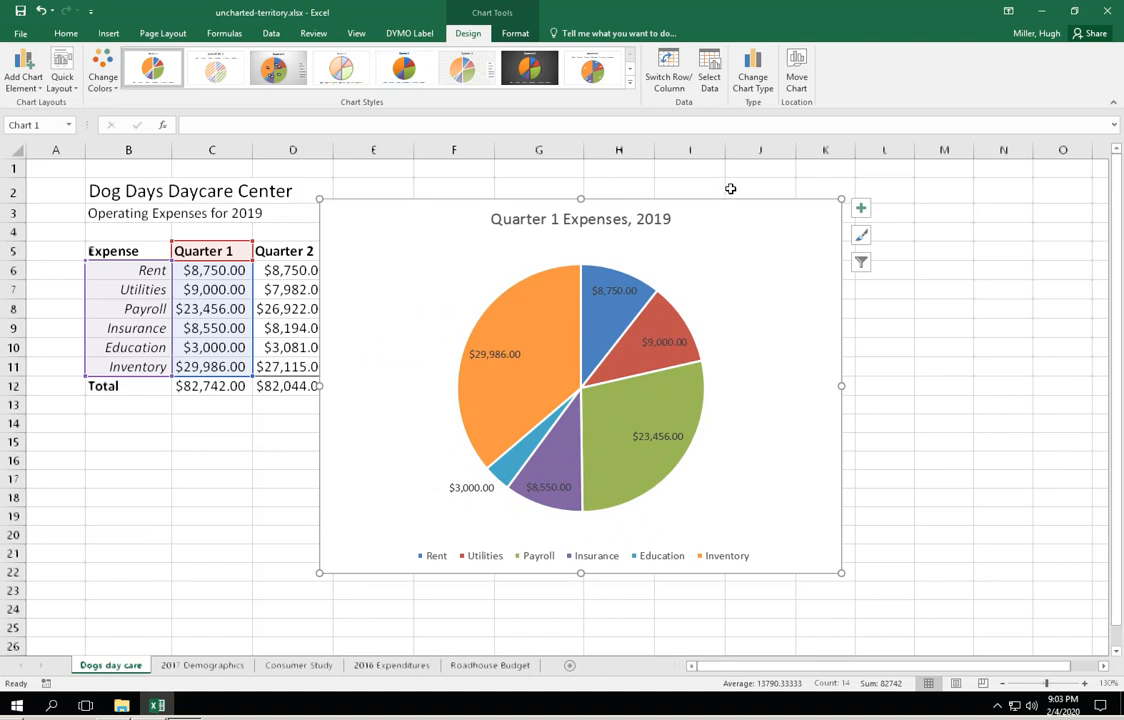
- Move the pie chart to a new sheet named "Quarter 1 expenses"
{"action": "left_click", "coordinate": [797, 70]}
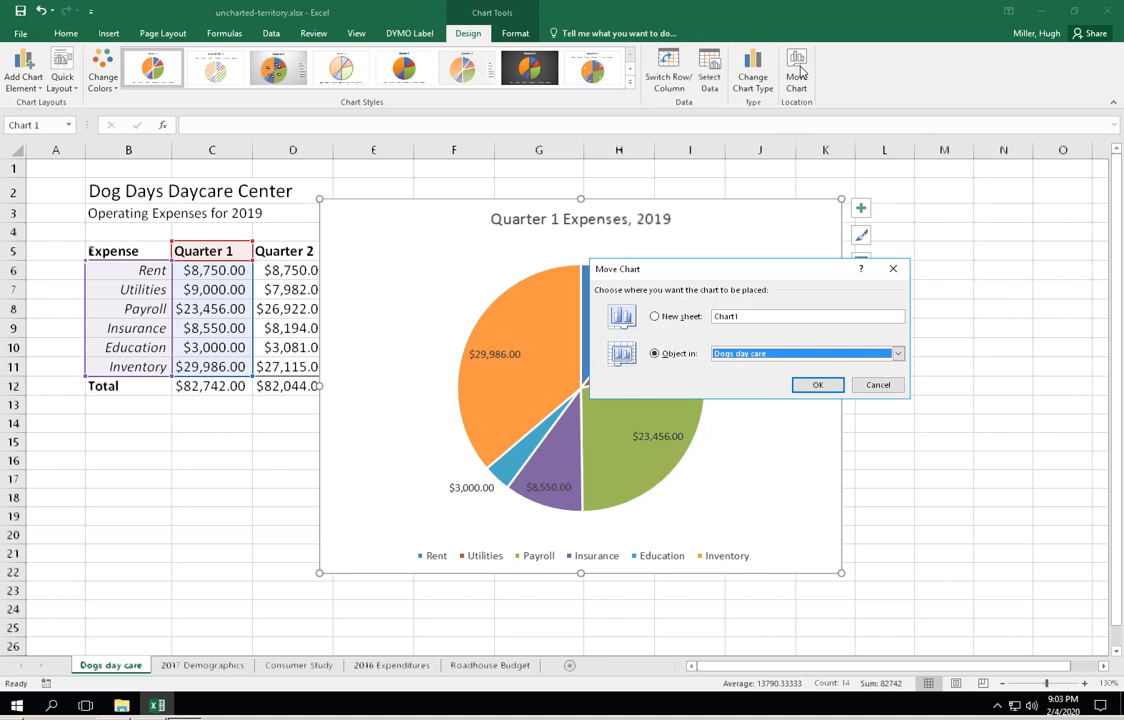
{"action": "left_click", "coordinate": [655, 318]}
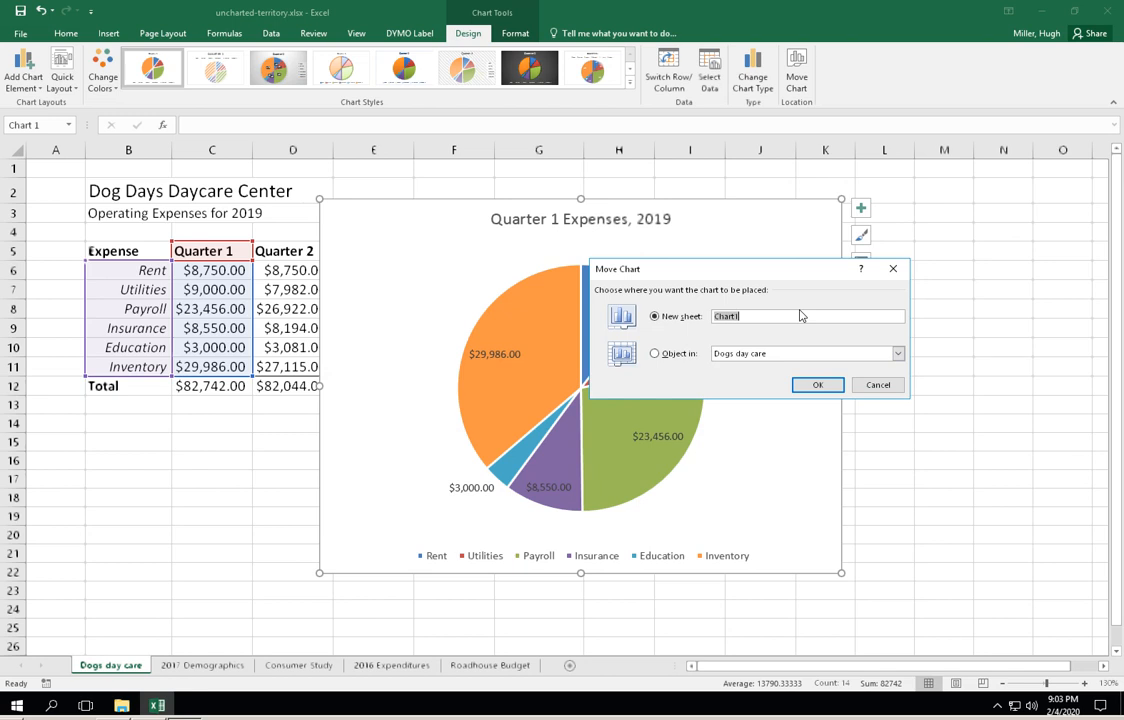
{"action": "type", "text": "Quarter 1 expenses"}
{"action": "left_click", "coordinate": [822, 385]}
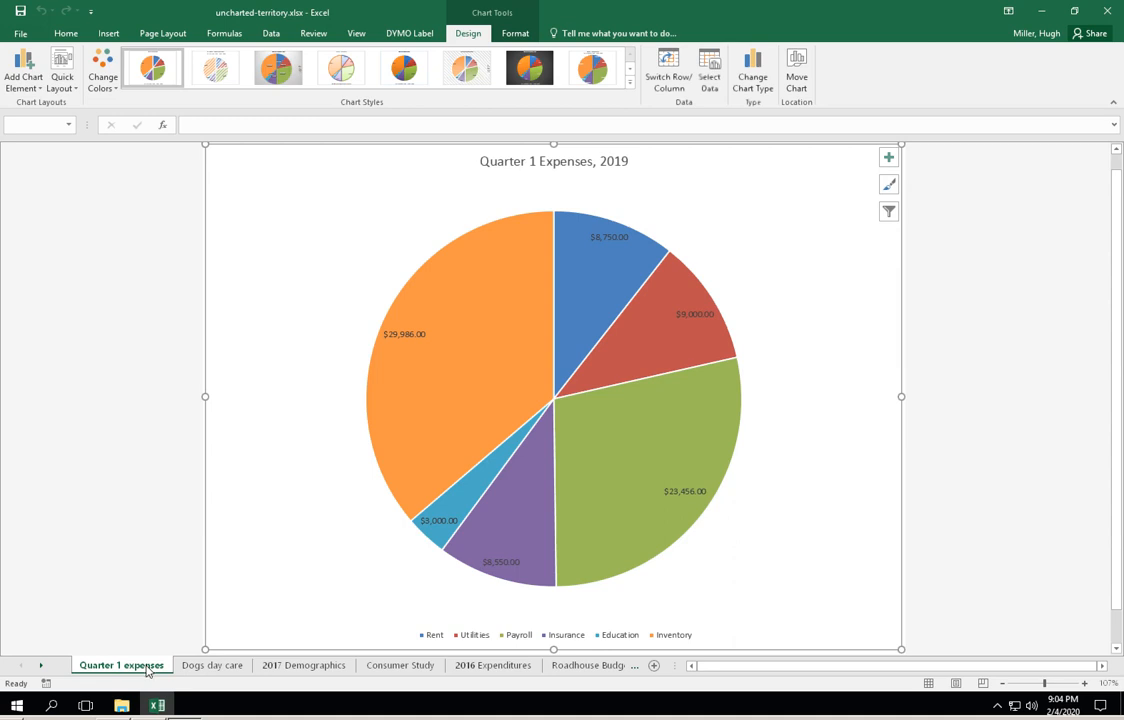
- On the "Dogs day care" sheet, insert the recommended pie chart for B5:C12, including the Total row, and enlarge it to start near row 3
{"action": "left_click", "coordinate": [209, 666]}
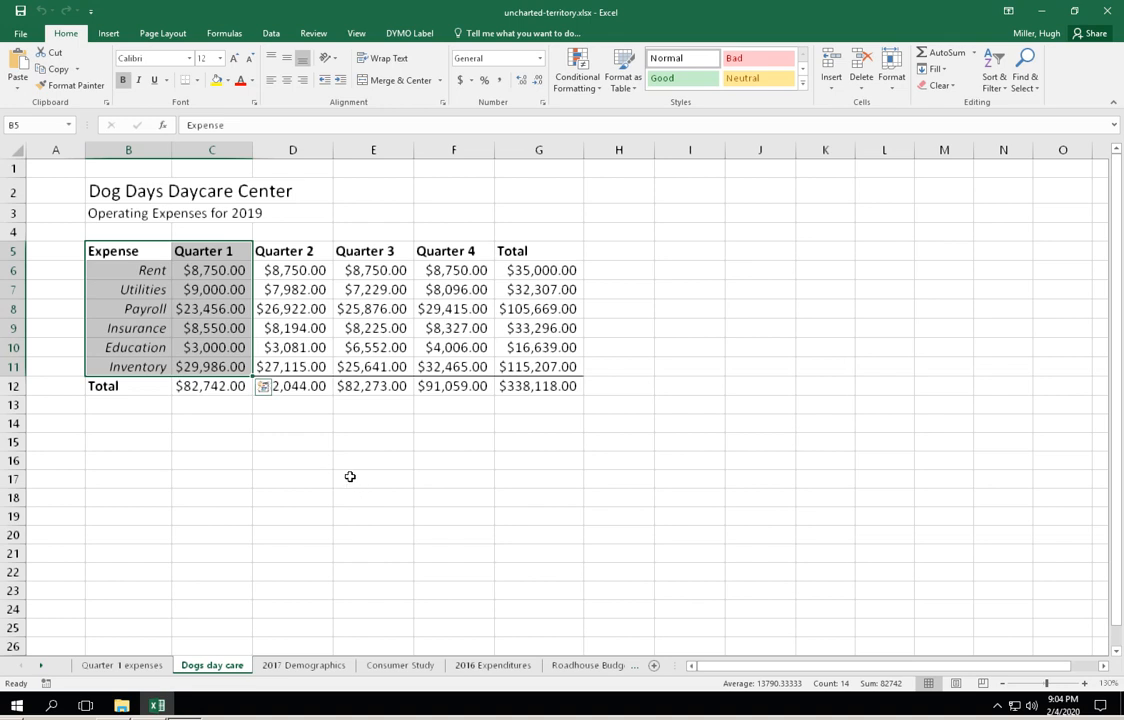
{"action": "left_click", "coordinate": [395, 200]}
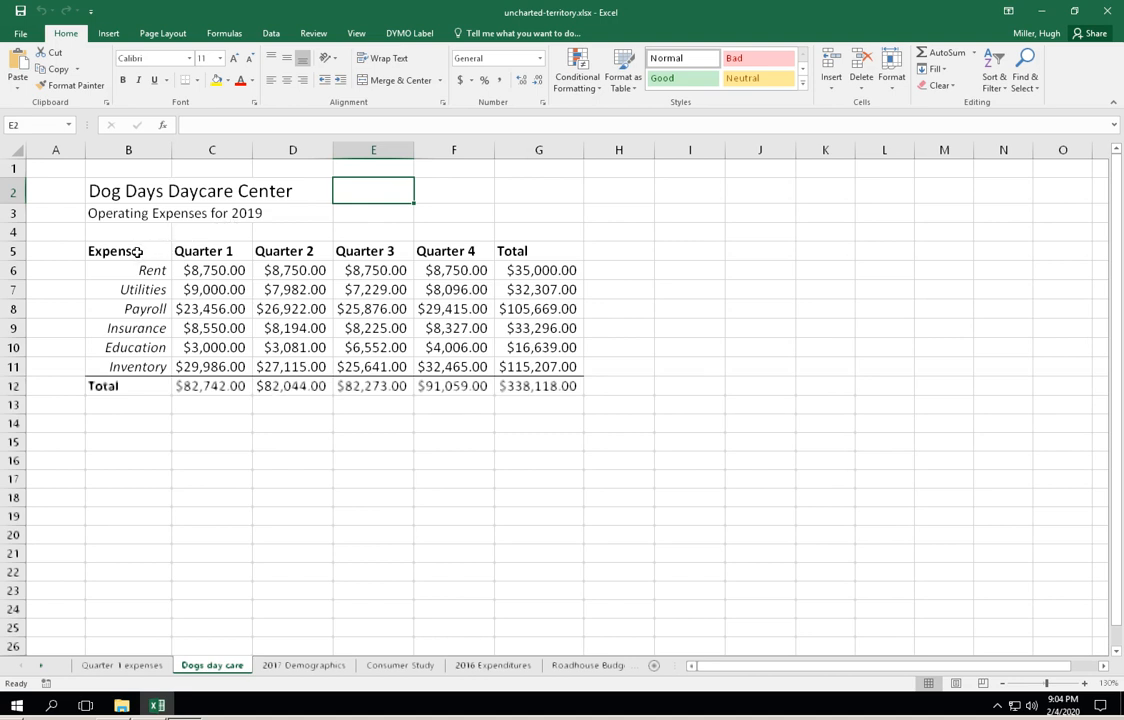
{"action": "left_click_drag", "start_coordinate": [120, 253], "coordinate": [196, 386]}
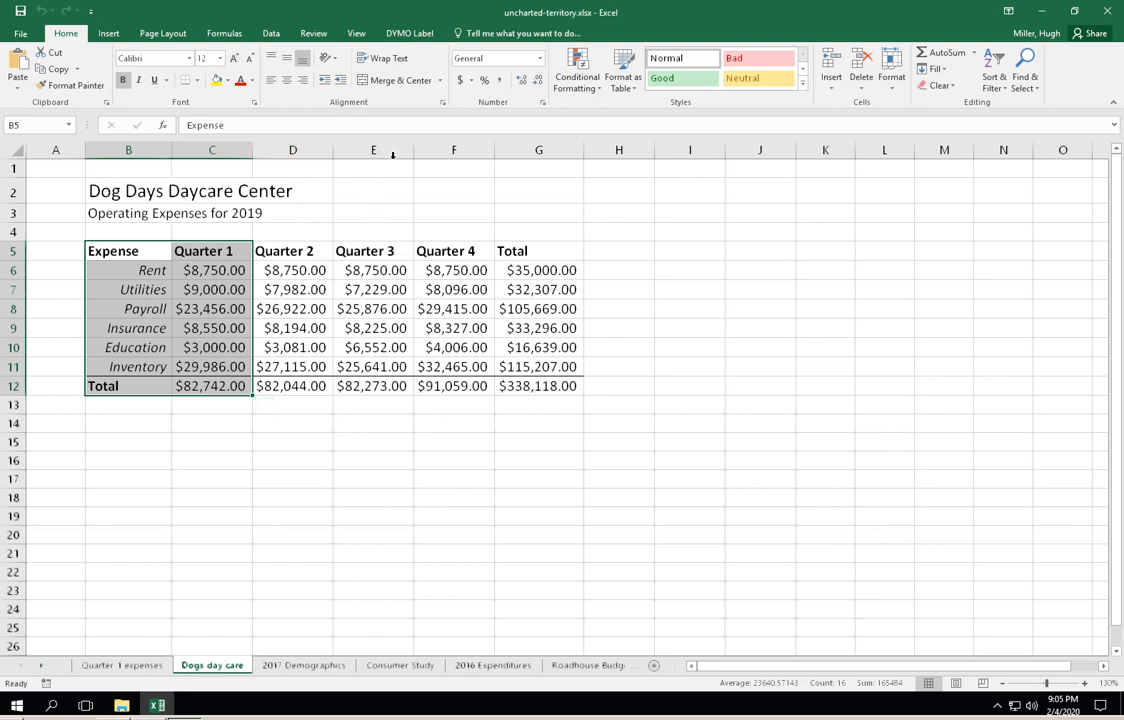
{"action": "left_click", "coordinate": [109, 35]}
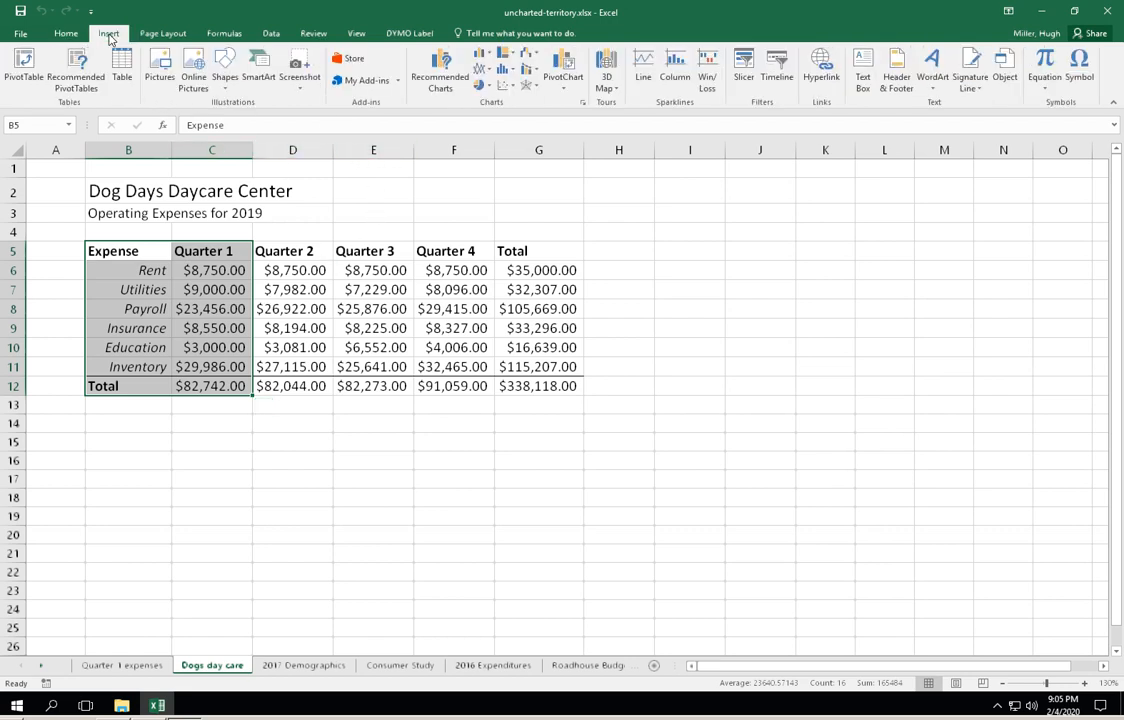
{"action": "left_click", "coordinate": [457, 80]}
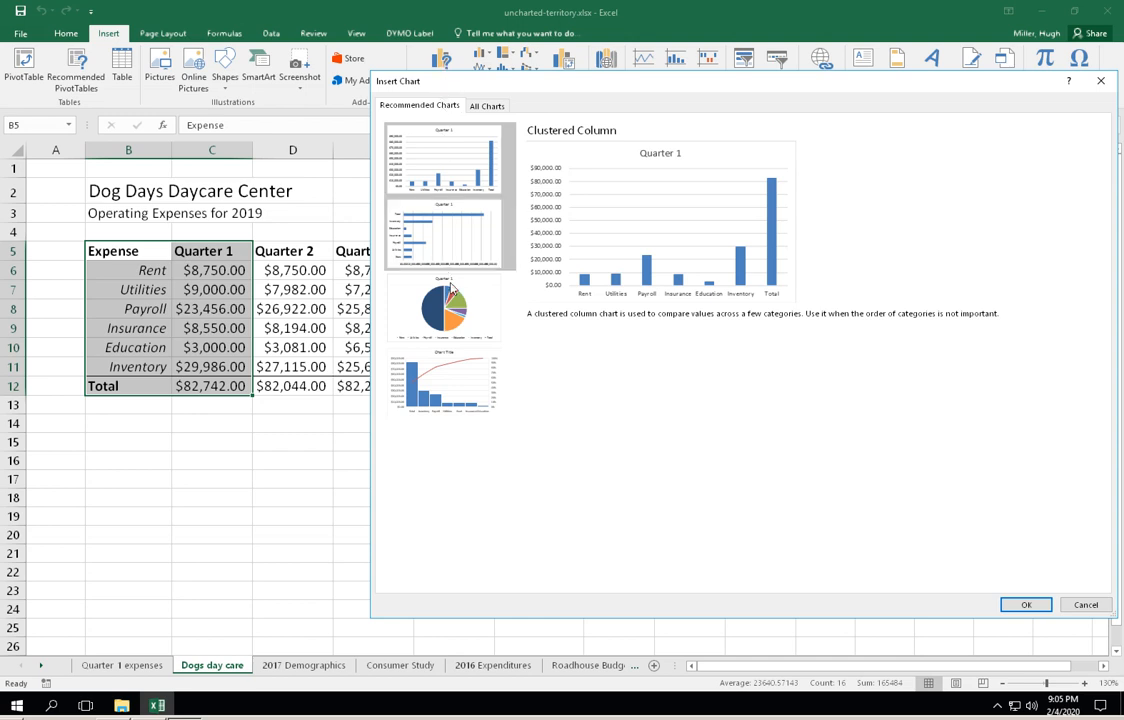
{"action": "left_click", "coordinate": [455, 316]}
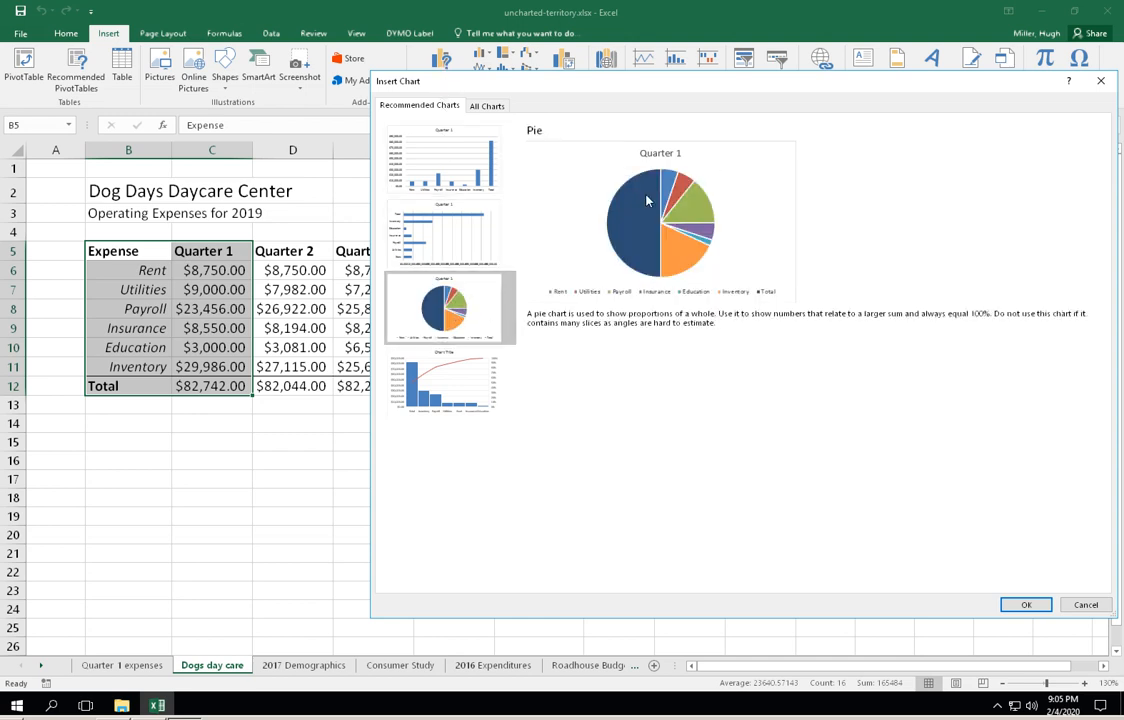
{"action": "left_click", "coordinate": [1018, 604]}
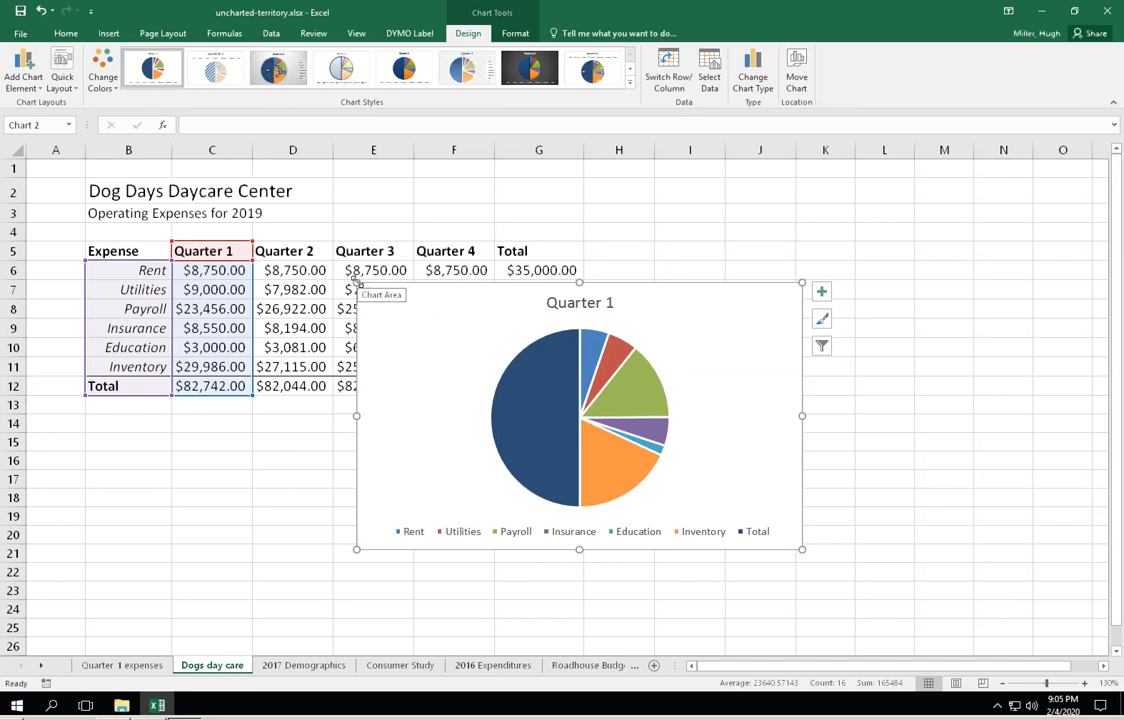
{"action": "left_click_drag", "start_coordinate": [356, 283], "coordinate": [316, 211]}
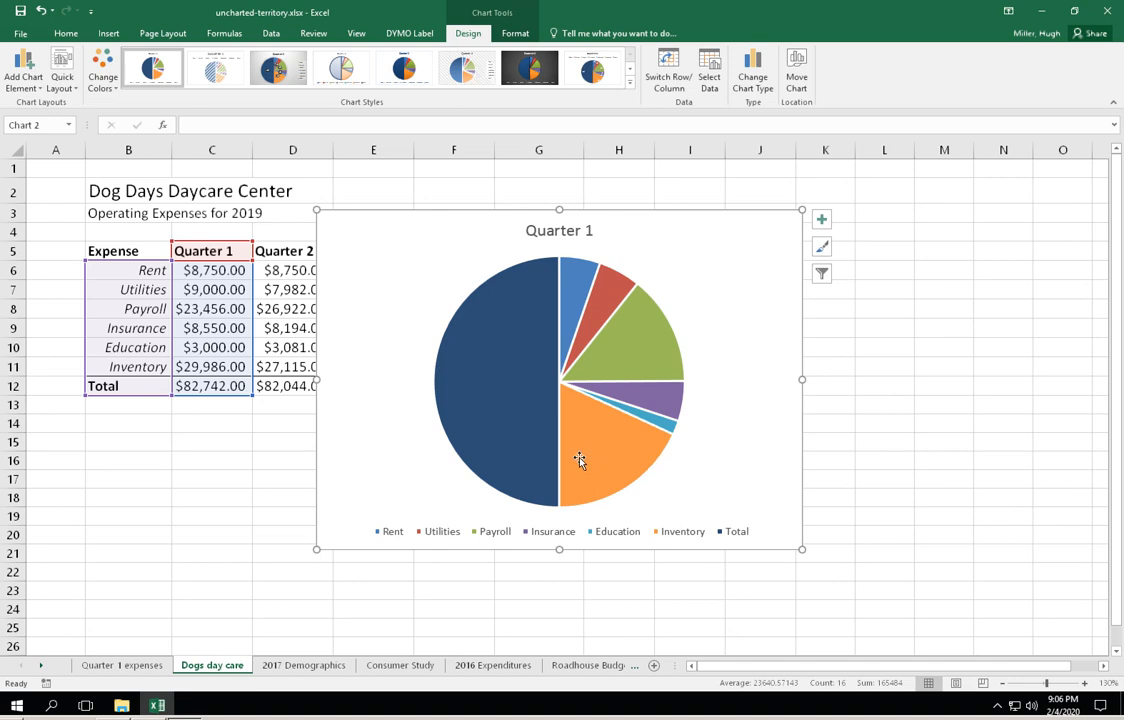
- Try to drop the Total row from the pie chart by shrinking the range to B5:C11, and undo that change
{"action": "mouse_move", "coordinate": [581, 454]}
{"action": "left_click_drag", "start_coordinate": [251, 397], "coordinate": [251, 374]}
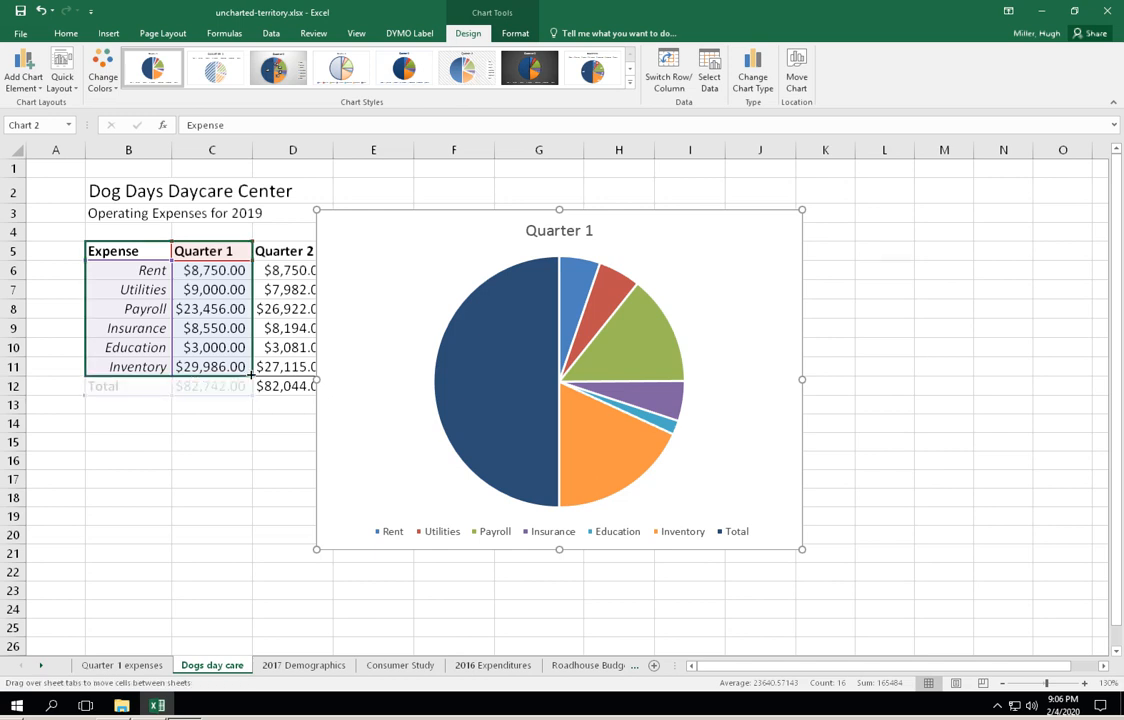
{"action": "left_click_drag", "start_coordinate": [251, 374], "coordinate": [251, 374]}
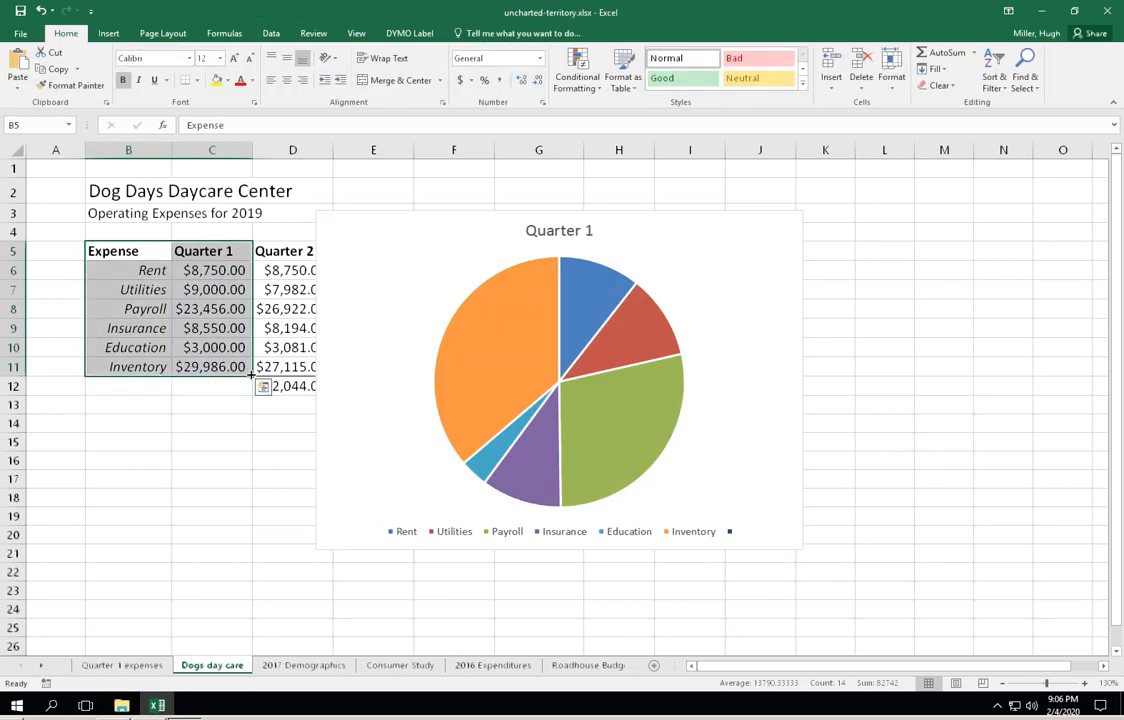
{"action": "left_click", "coordinate": [220, 416]}
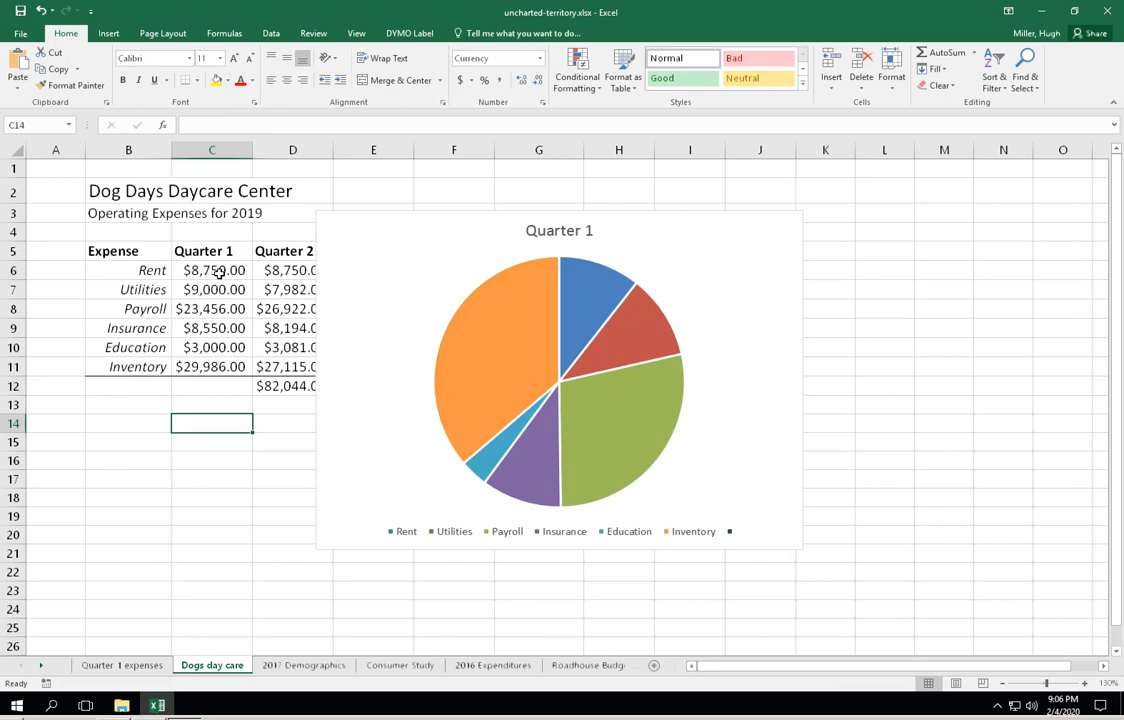
{"action": "left_click", "coordinate": [204, 386]}
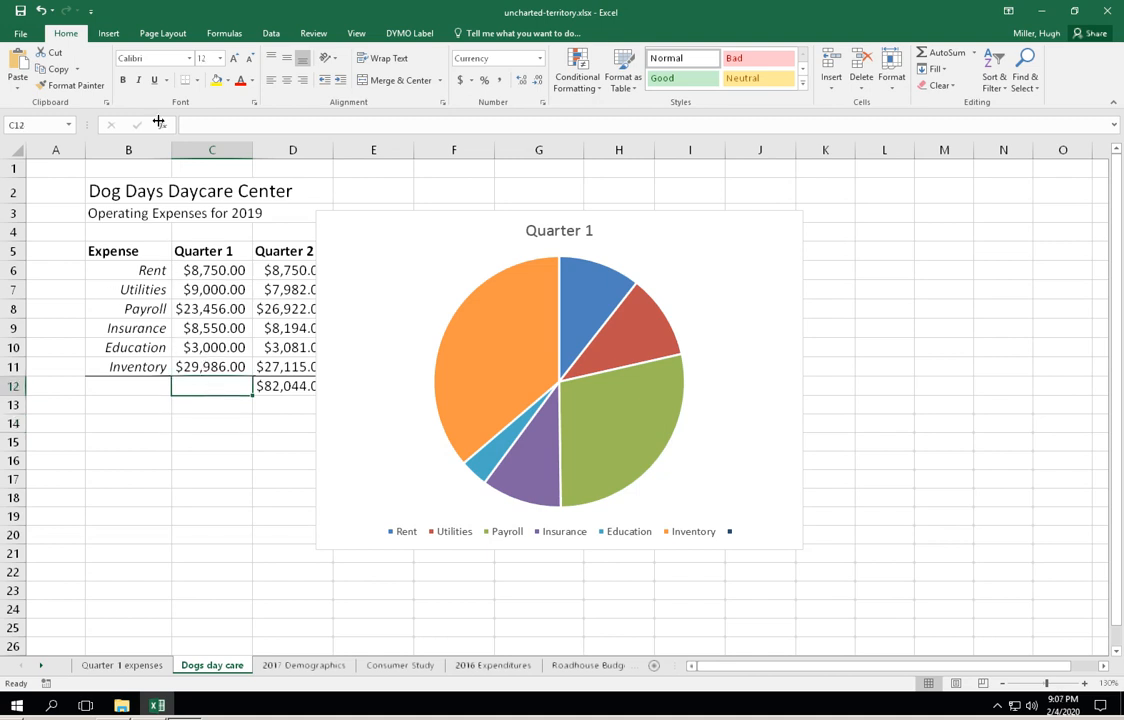
{"action": "left_click", "coordinate": [40, 10]}
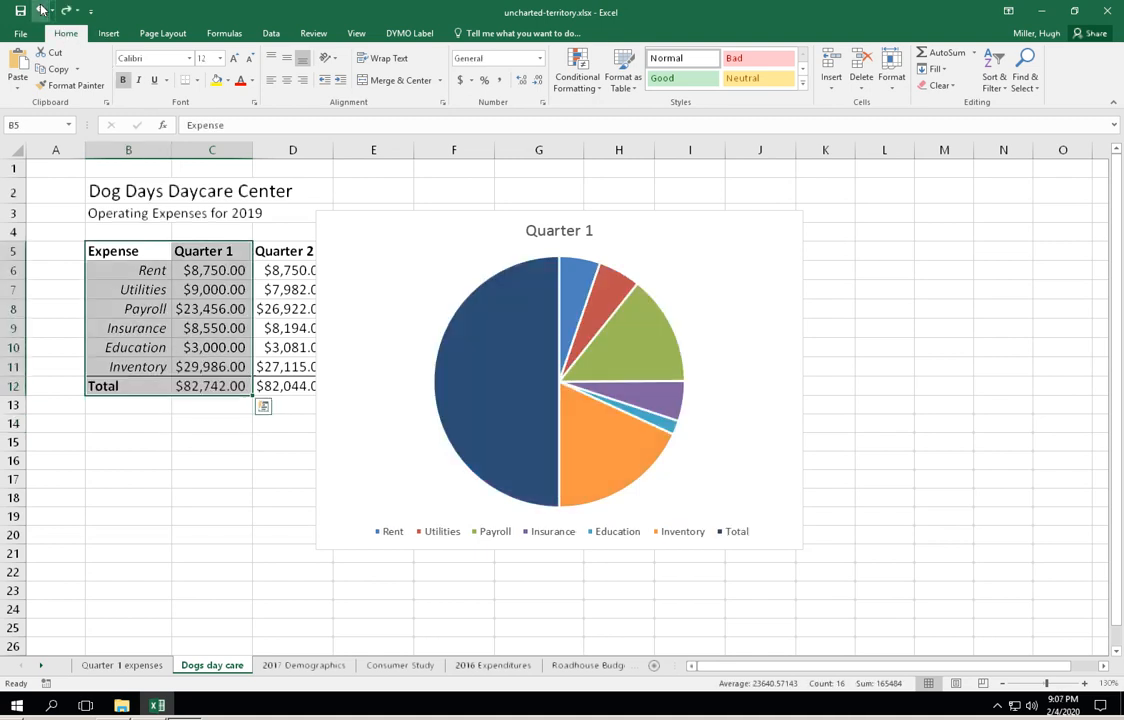
{"action": "left_click", "coordinate": [222, 443]}
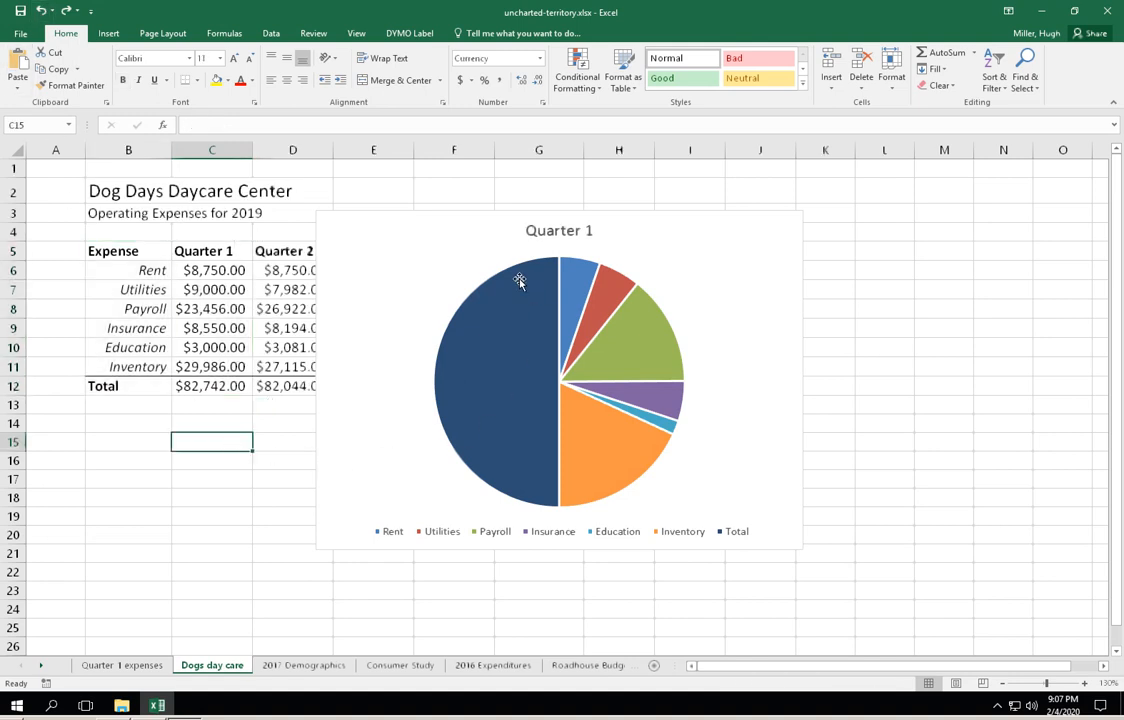
- Delete the pie chart that includes the Total row
{"action": "left_click", "coordinate": [480, 288]}
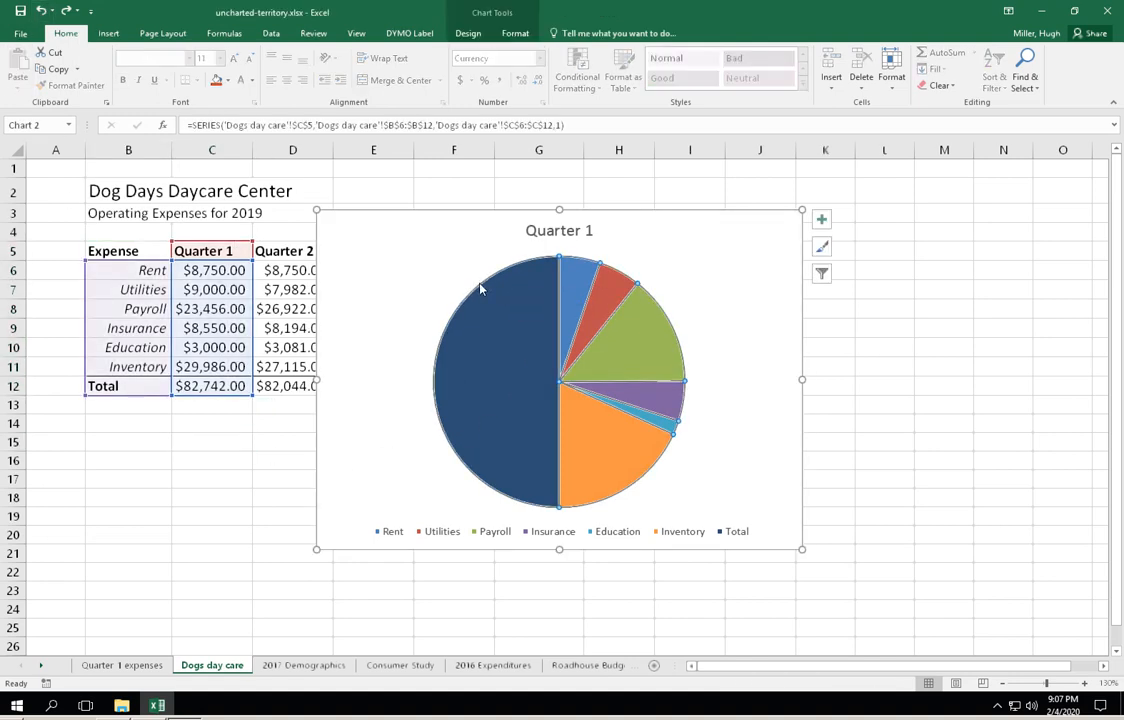
{"action": "left_click", "coordinate": [447, 212]}
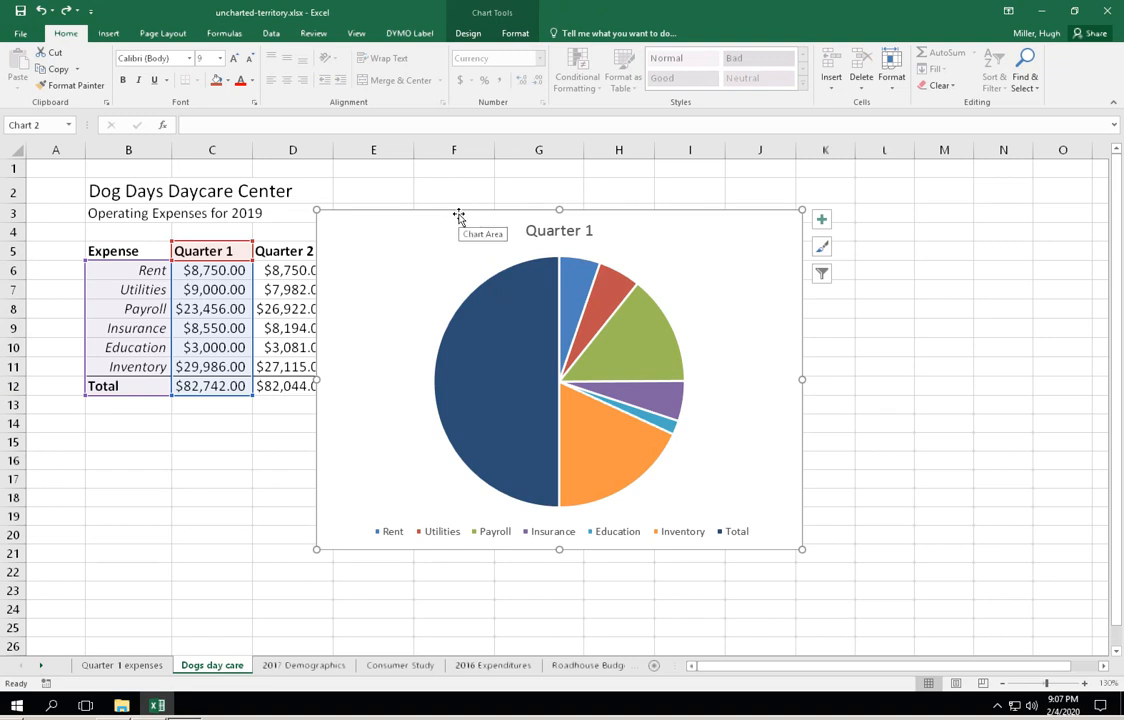
{"action": "key", "text": "Delete"}
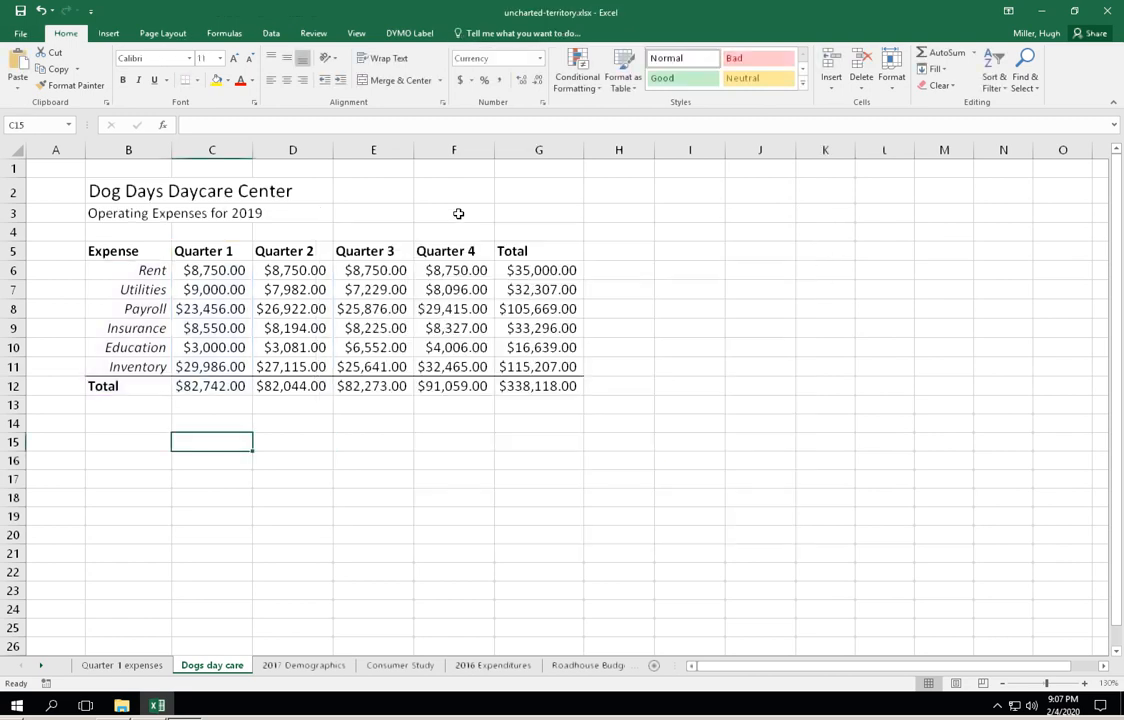
{"action": "left_click", "coordinate": [412, 472]}
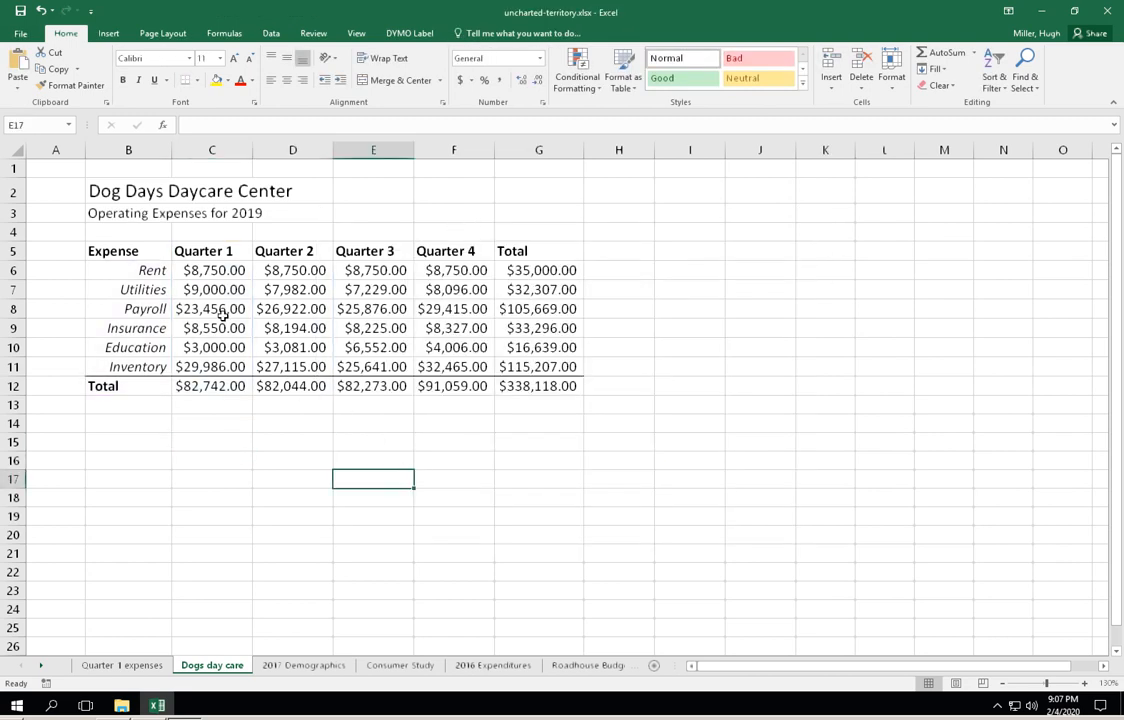
- Insert the recommended clustered column chart from the expense names in B5:B11 and the Quarter 2 amounts in D5:D11
{"action": "left_click_drag", "start_coordinate": [131, 252], "coordinate": [185, 366]}
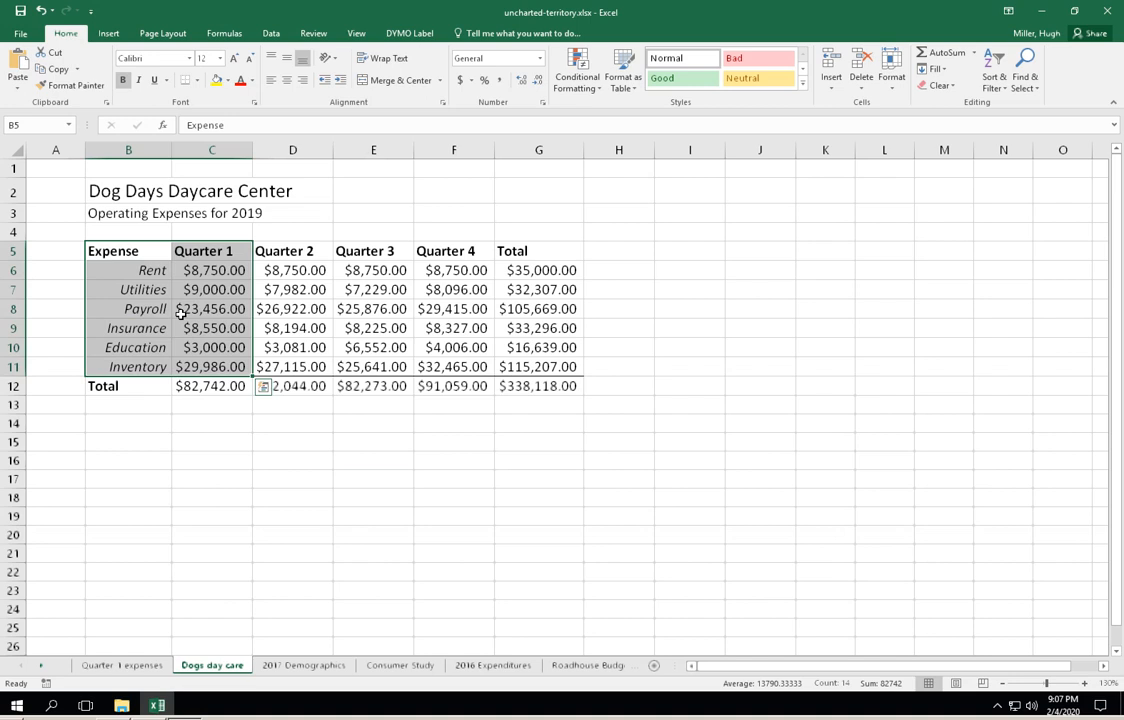
{"action": "left_click", "coordinate": [206, 421]}
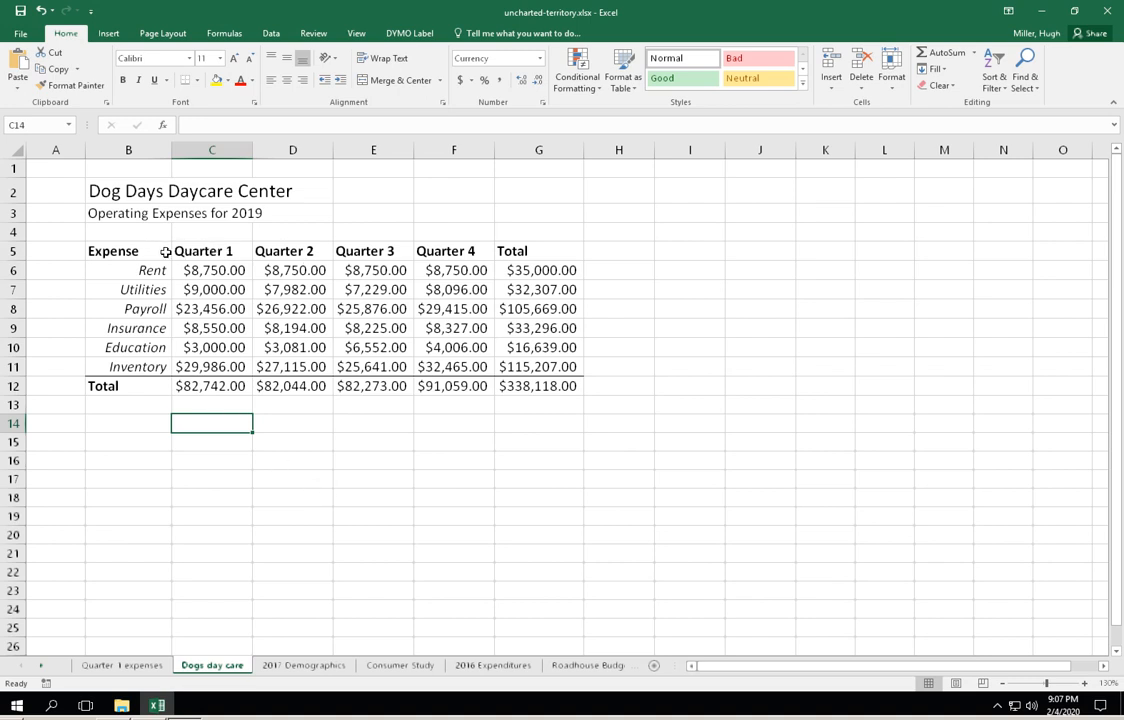
{"action": "left_click_drag", "start_coordinate": [140, 251], "coordinate": [135, 367]}
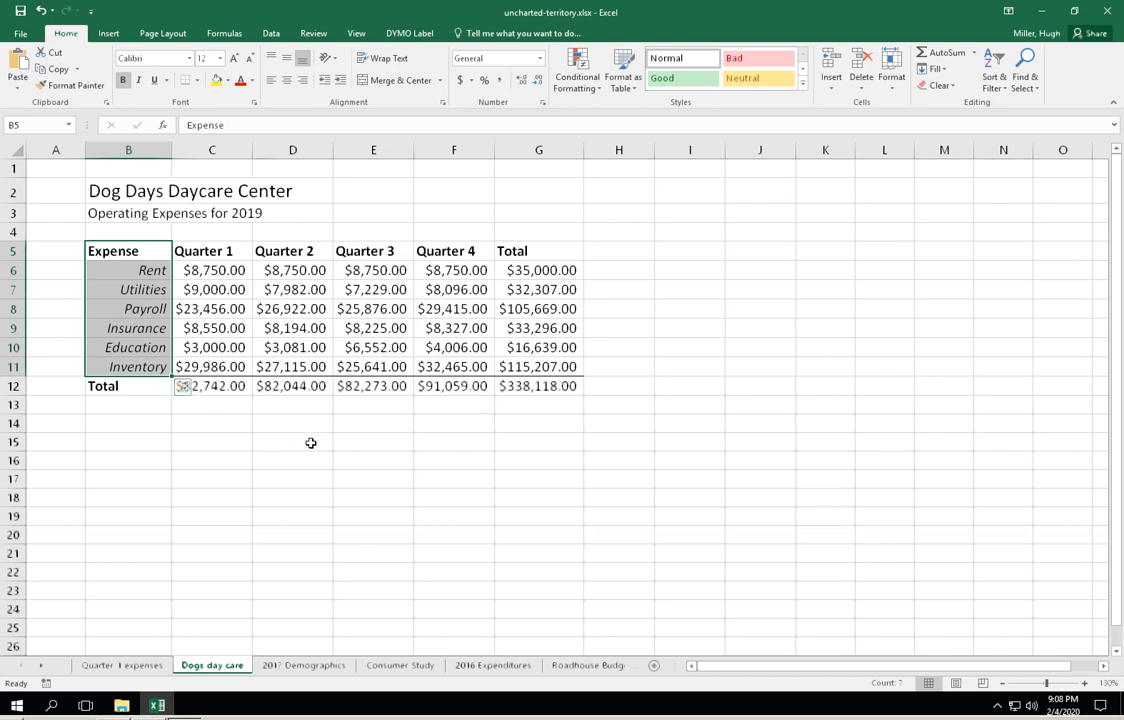
{"action": "left_click_drag", "start_coordinate": [306, 251], "coordinate": [314, 365]}
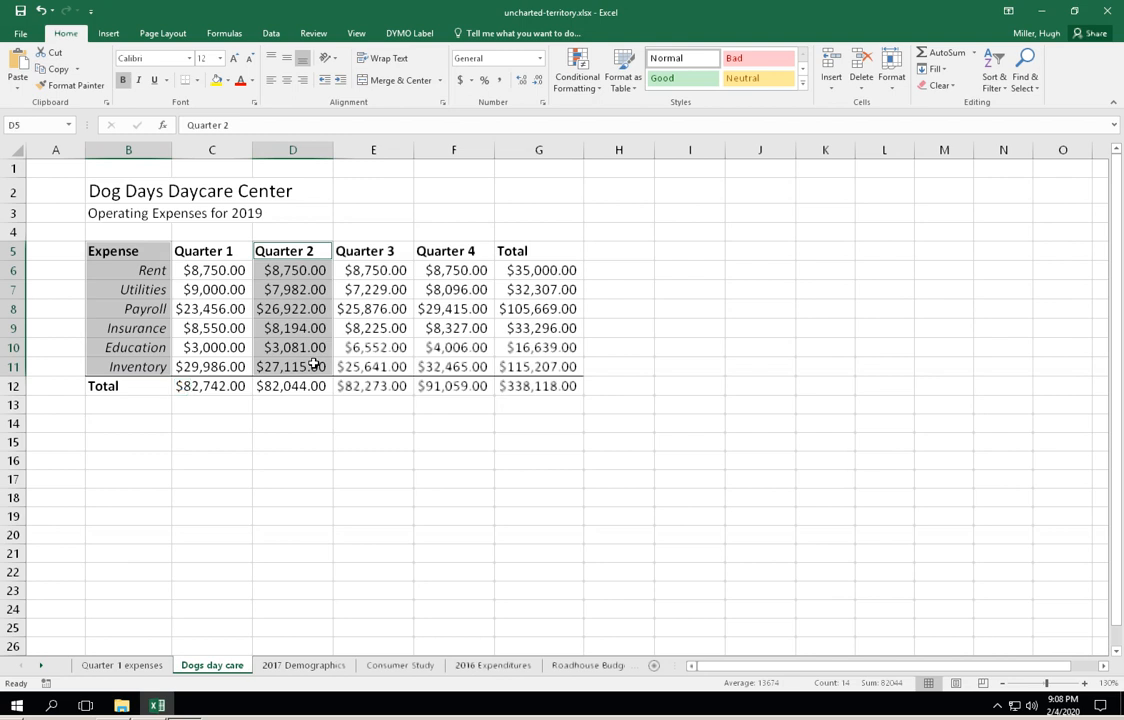
{"action": "left_click", "coordinate": [109, 34]}
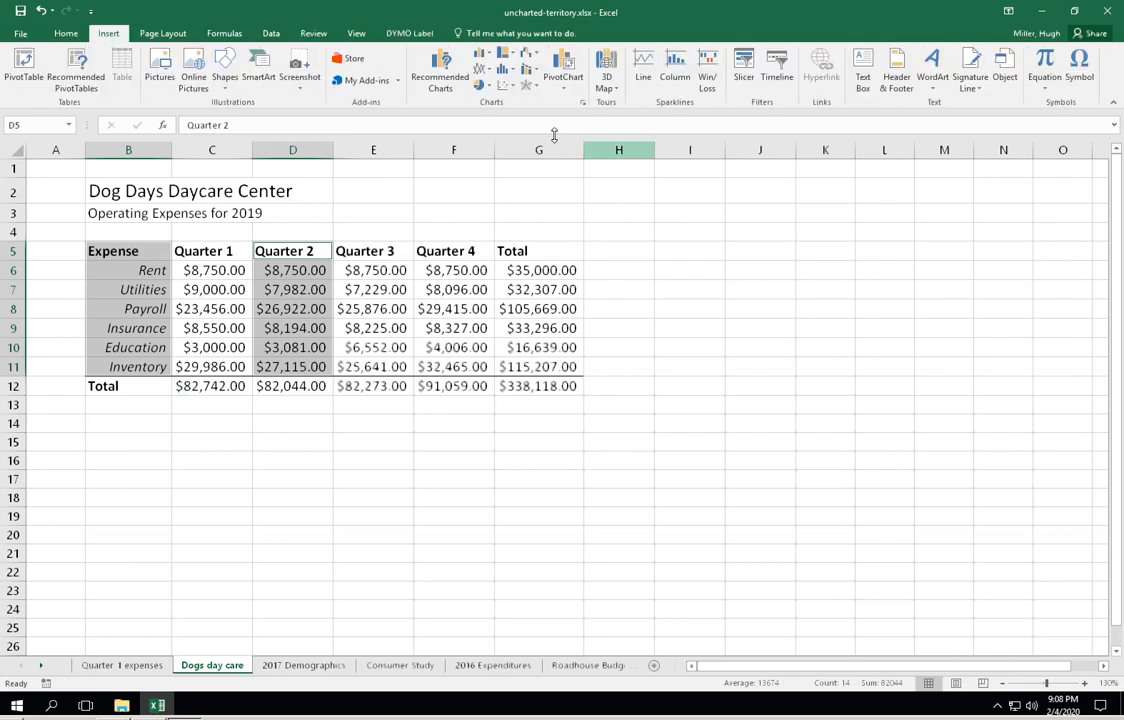
{"action": "left_click", "coordinate": [440, 72]}
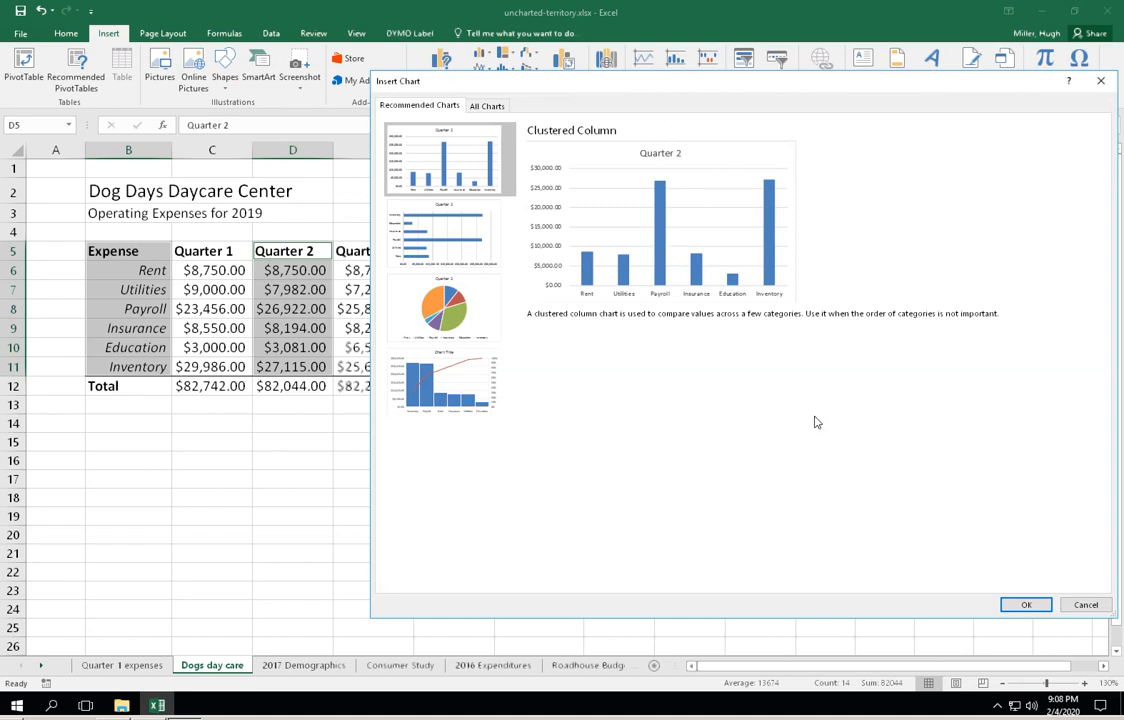
{"action": "left_click", "coordinate": [1018, 603]}
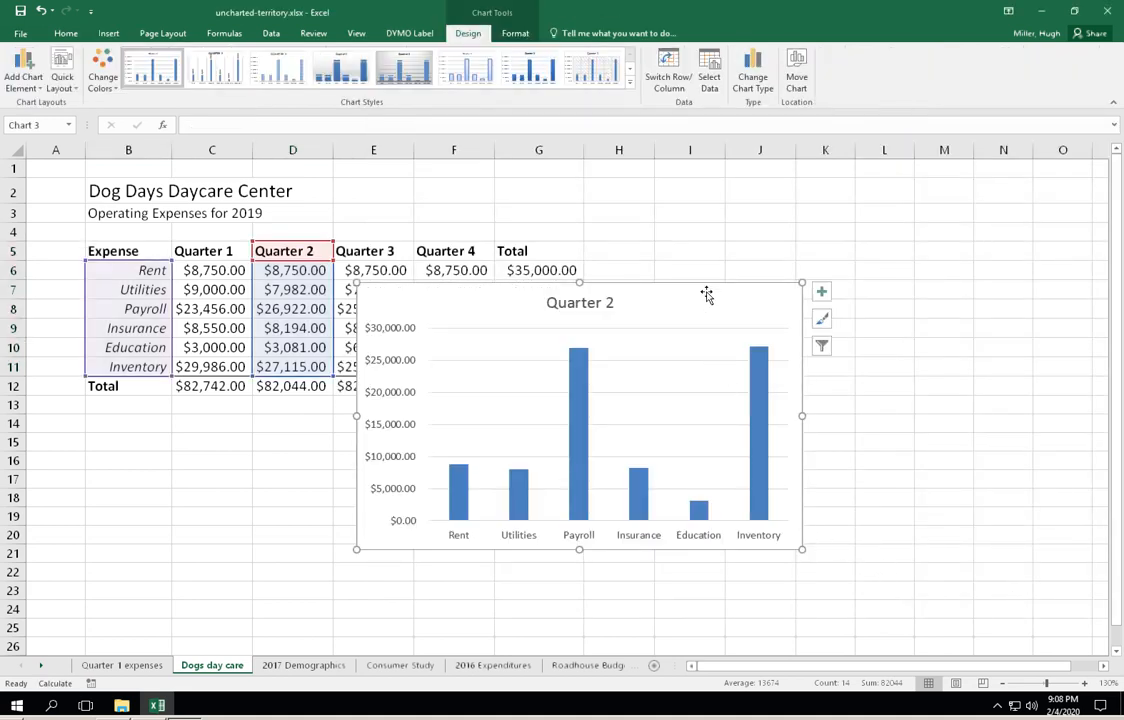
- Shift the column chart slightly to the right and enlarge it from its upper-left corner so it starts near row 2
{"action": "left_click_drag", "start_coordinate": [703, 286], "coordinate": [747, 280]}
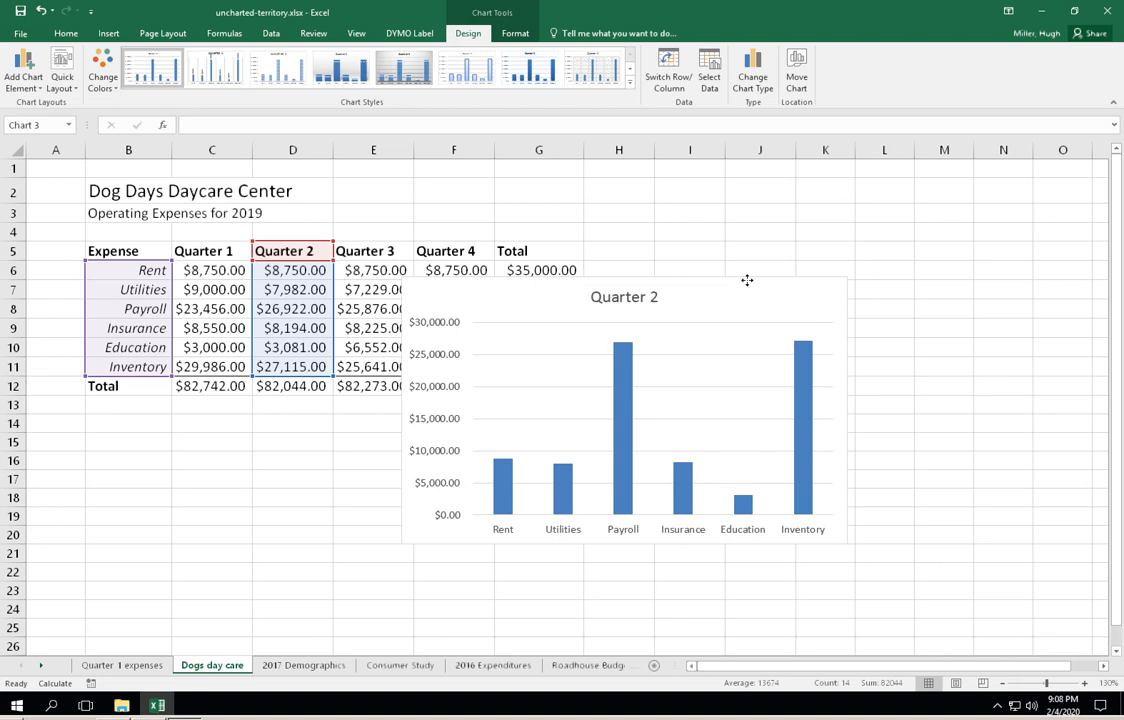
{"action": "left_click_drag", "start_coordinate": [747, 280], "coordinate": [746, 280]}
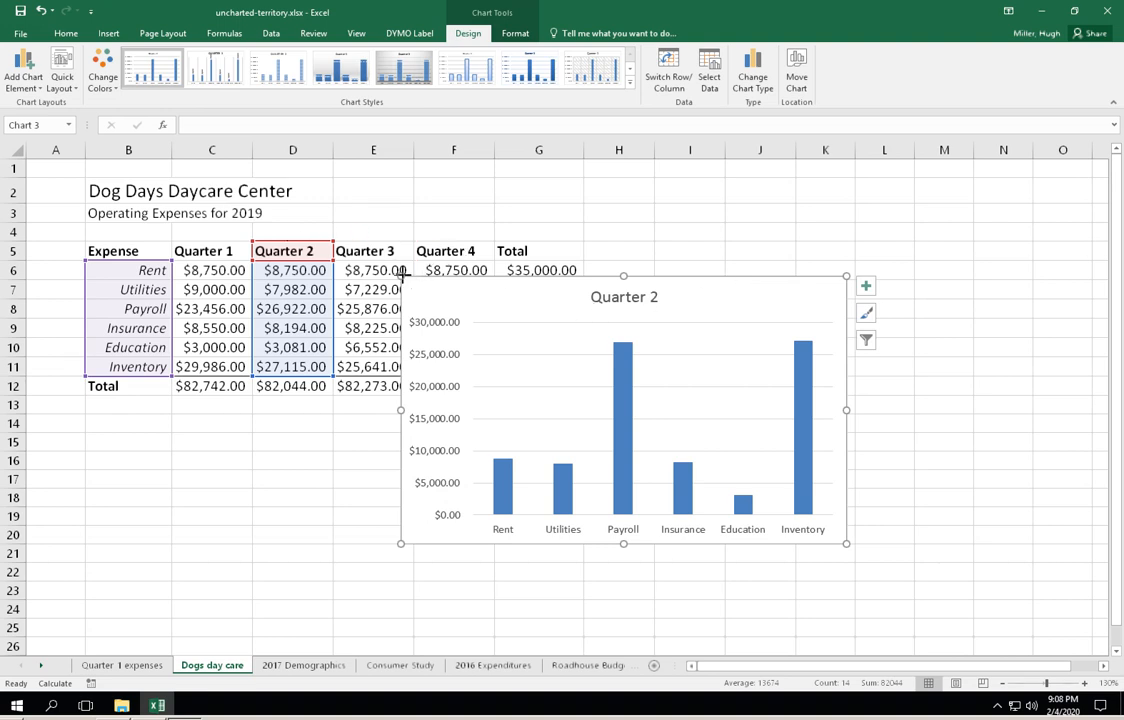
{"action": "left_click_drag", "start_coordinate": [400, 276], "coordinate": [326, 200]}
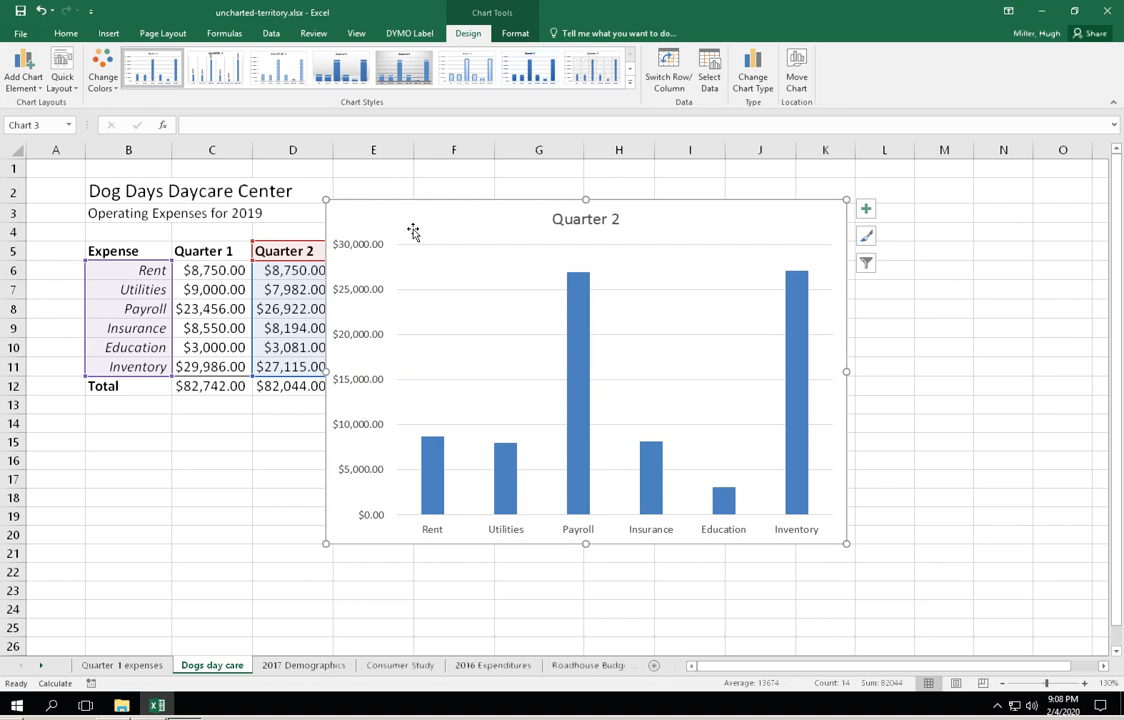
- Extend the column chart's title to read "Quarter 2 expenses"
{"action": "left_click", "coordinate": [598, 218]}
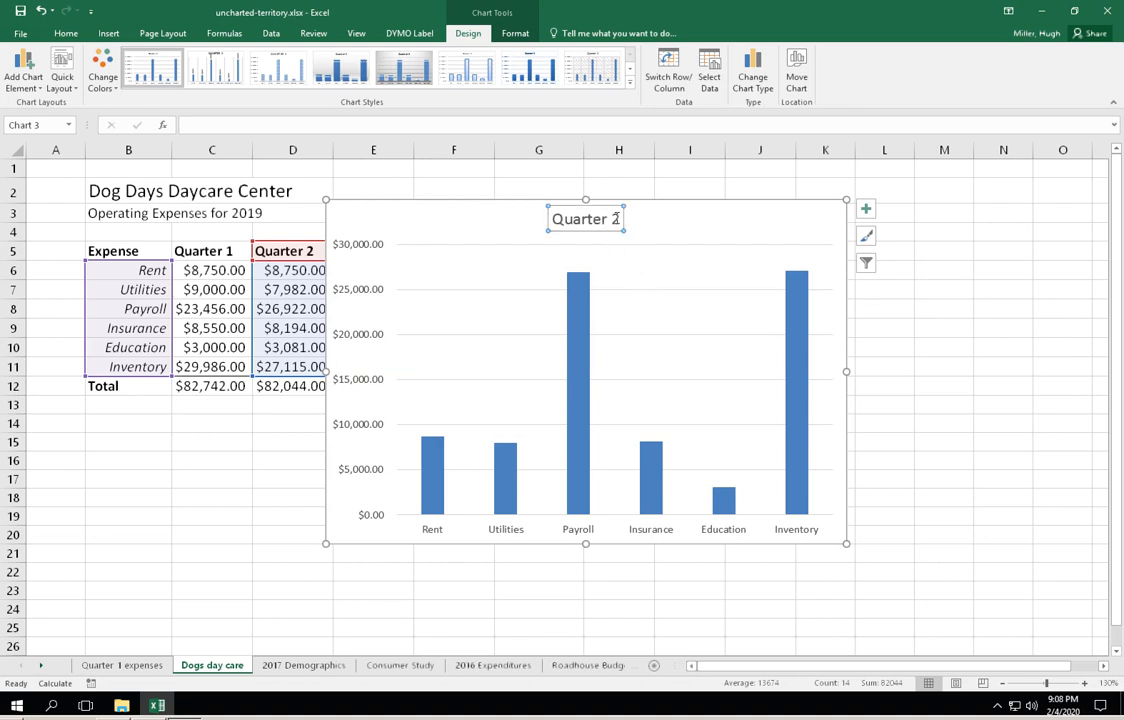
{"action": "left_click", "coordinate": [617, 218]}
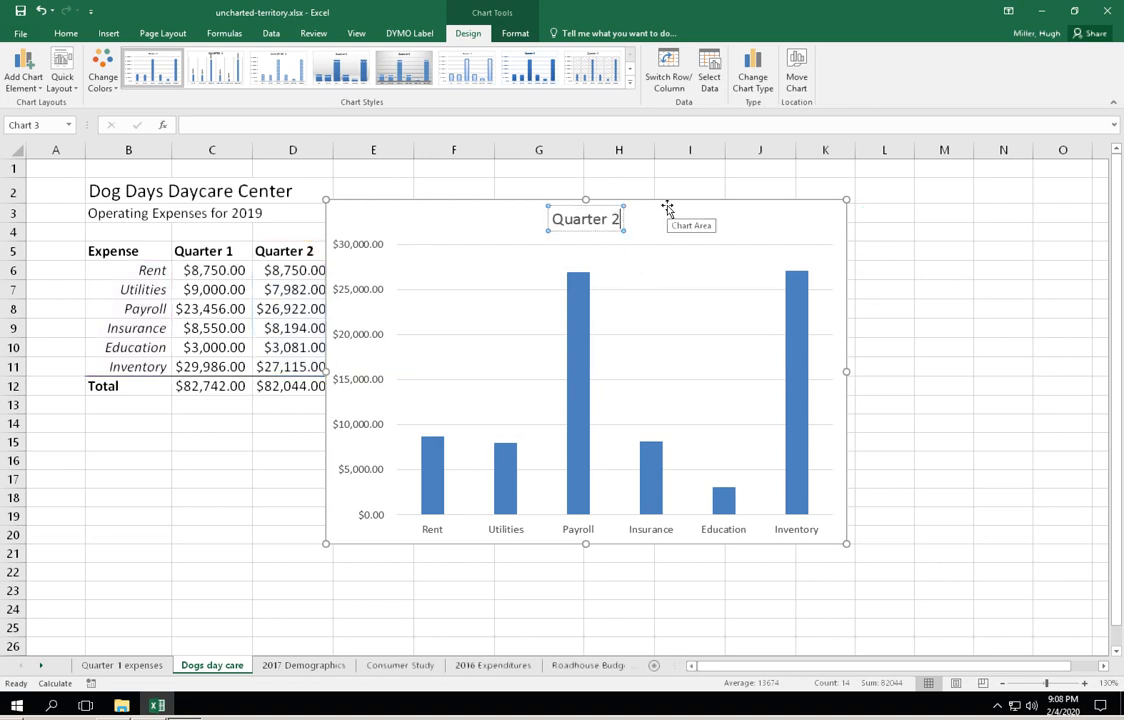
{"action": "type", "text": "e"}
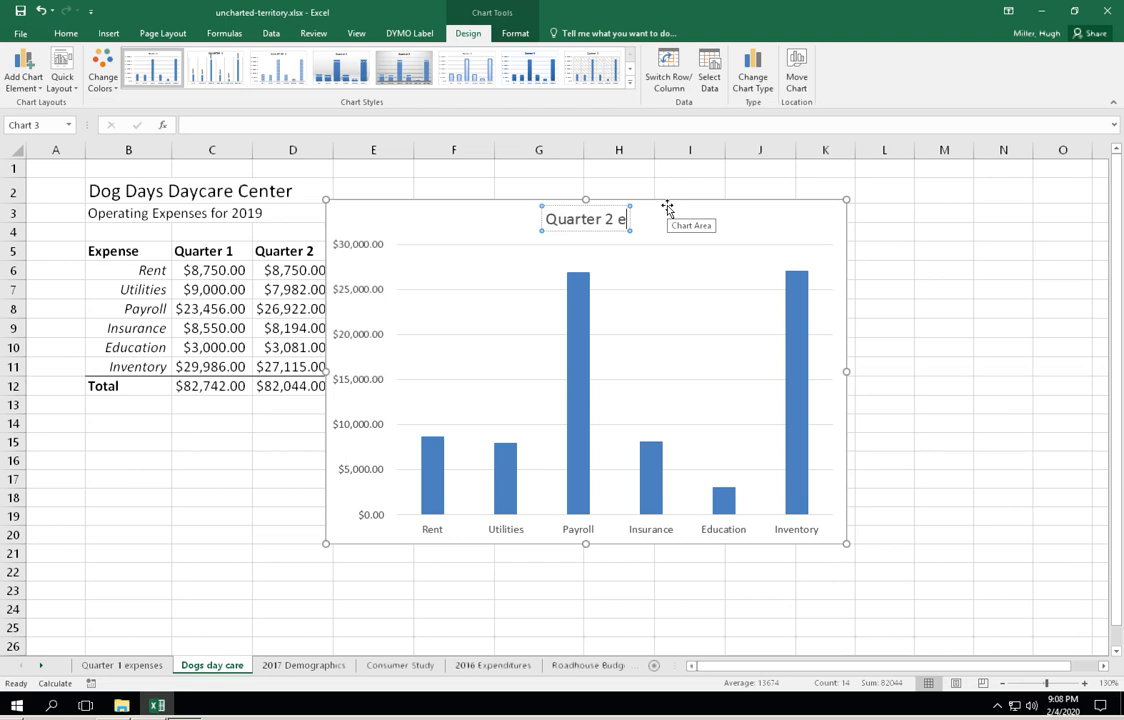
{"action": "type", "text": "xp"}
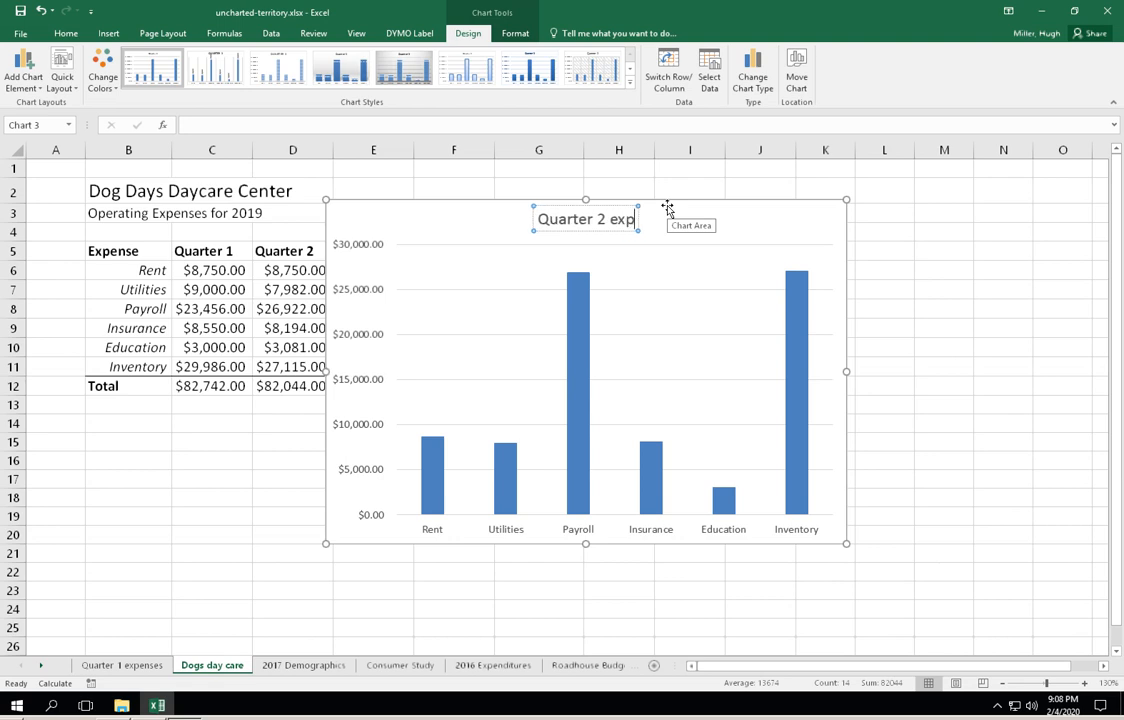
{"action": "type", "text": "en"}
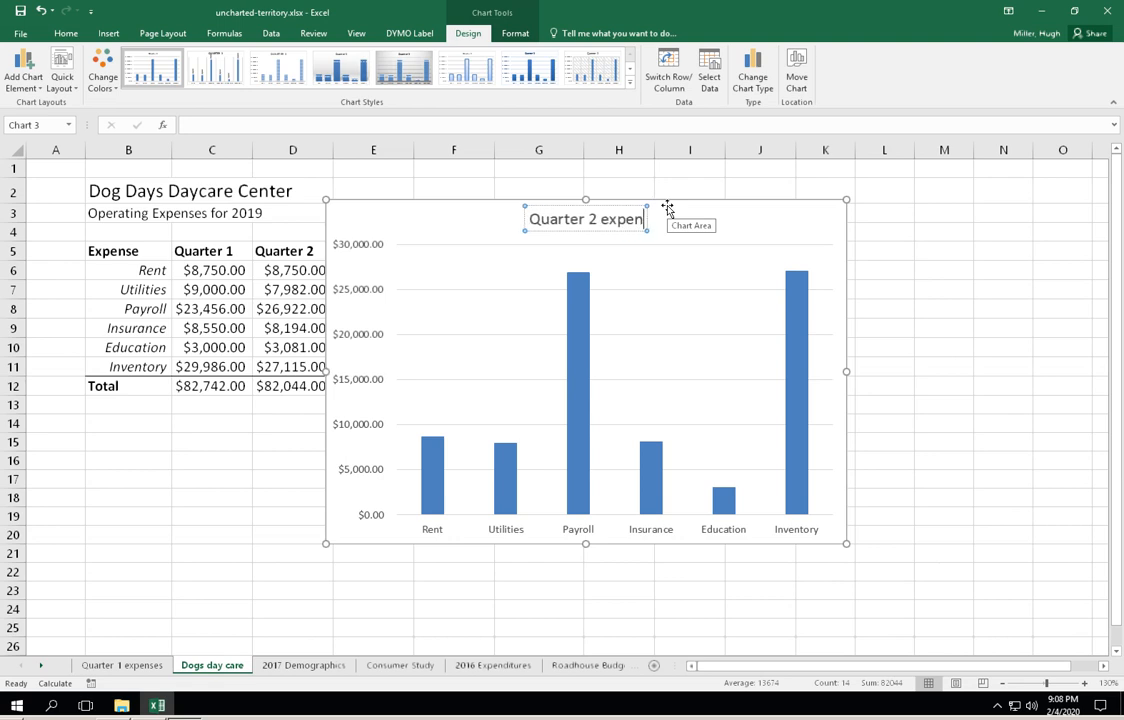
{"action": "type", "text": "ces"}
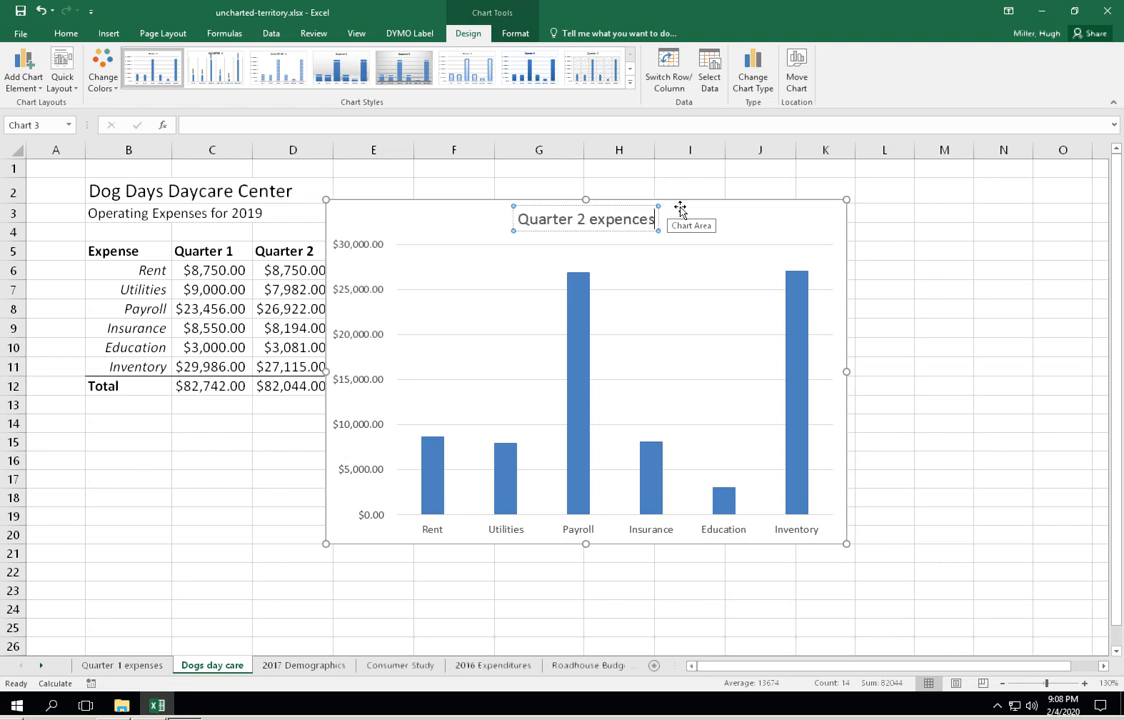
{"action": "left_click_drag", "start_coordinate": [632, 218], "coordinate": [640, 222]}
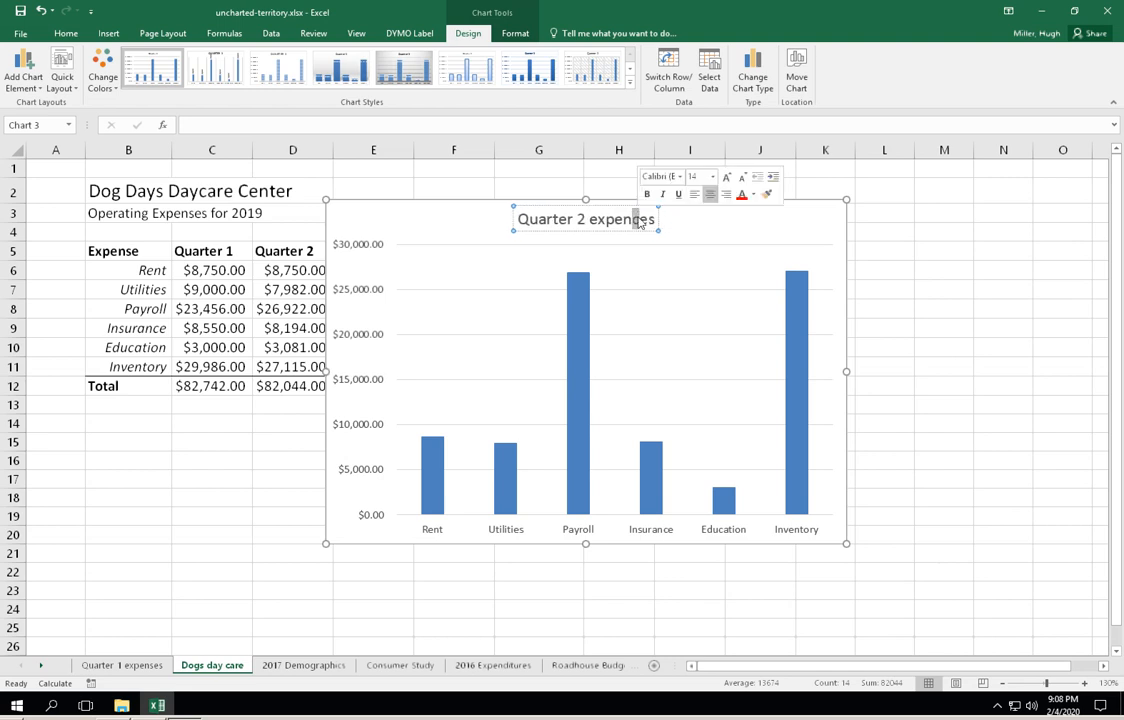
{"action": "type", "text": "s"}
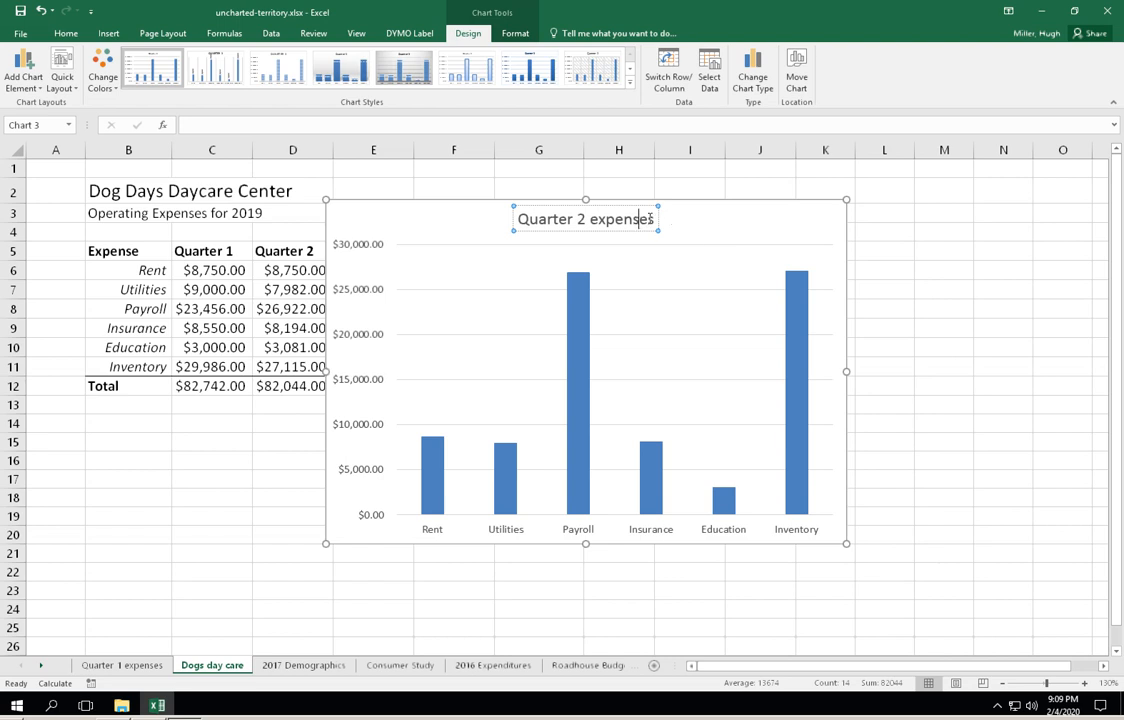
- Add ", 2019" to the end of the column chart's title so it reads "Quarter 2 expenses, 2019"
{"action": "left_click", "coordinate": [657, 218]}
{"action": "left_click", "coordinate": [655, 219]}
{"action": "type", "text": ","}
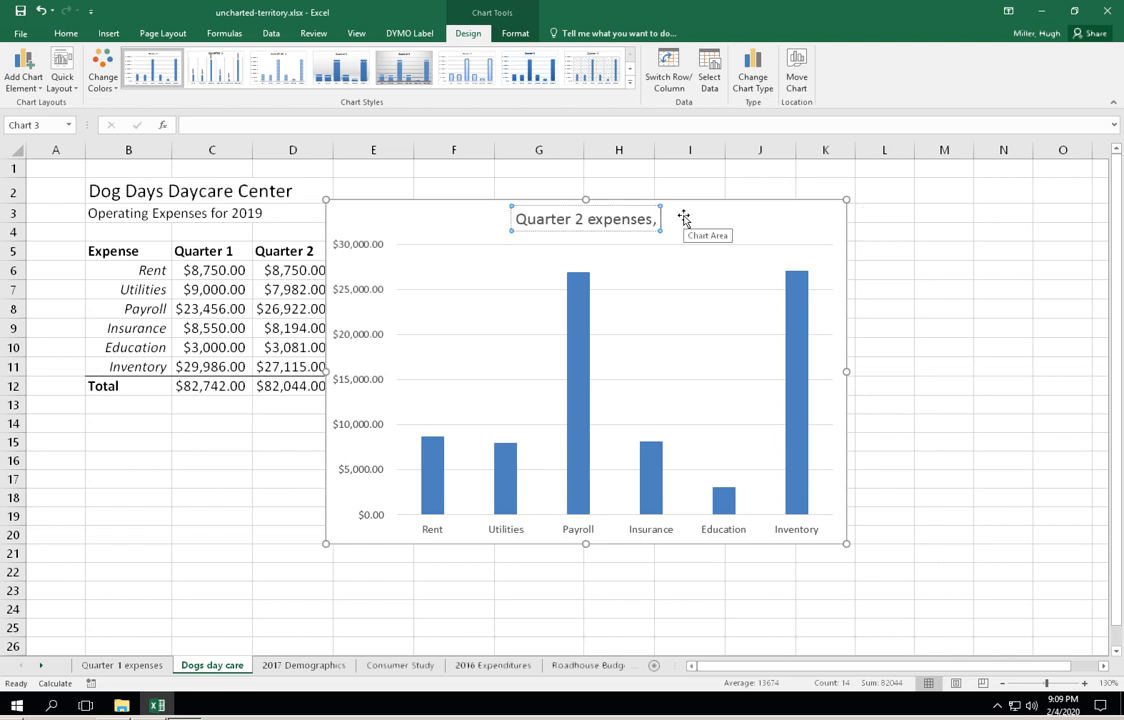
{"action": "type", "text": " 20"}
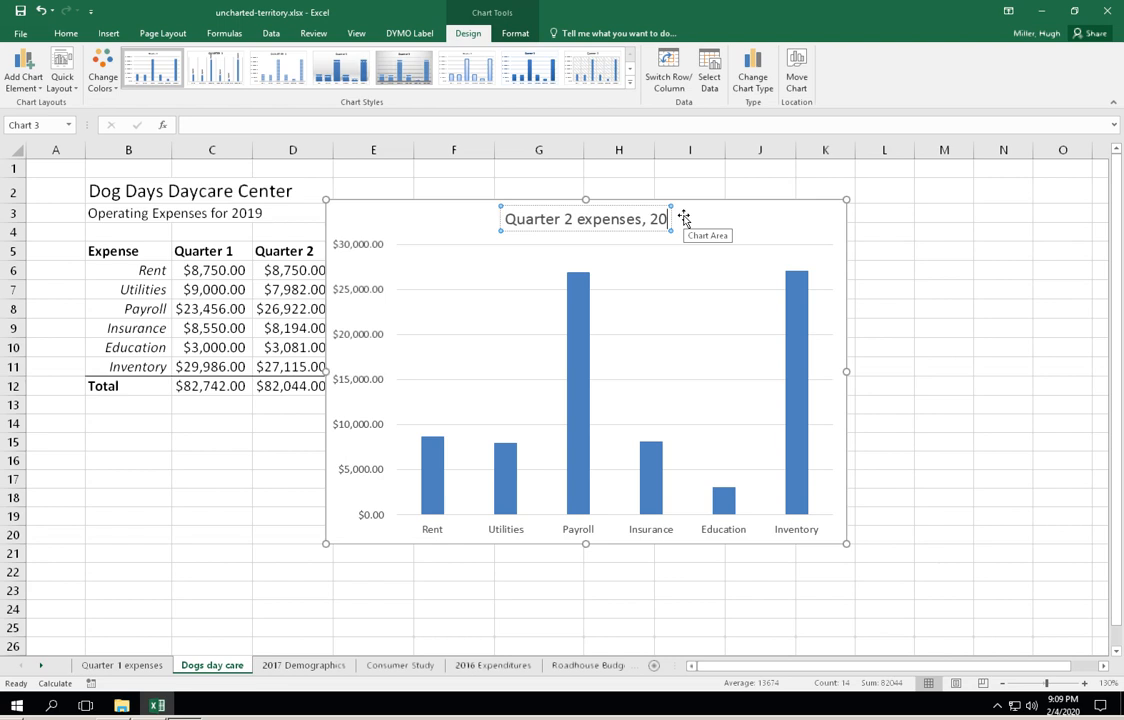
{"action": "type", "text": "19"}
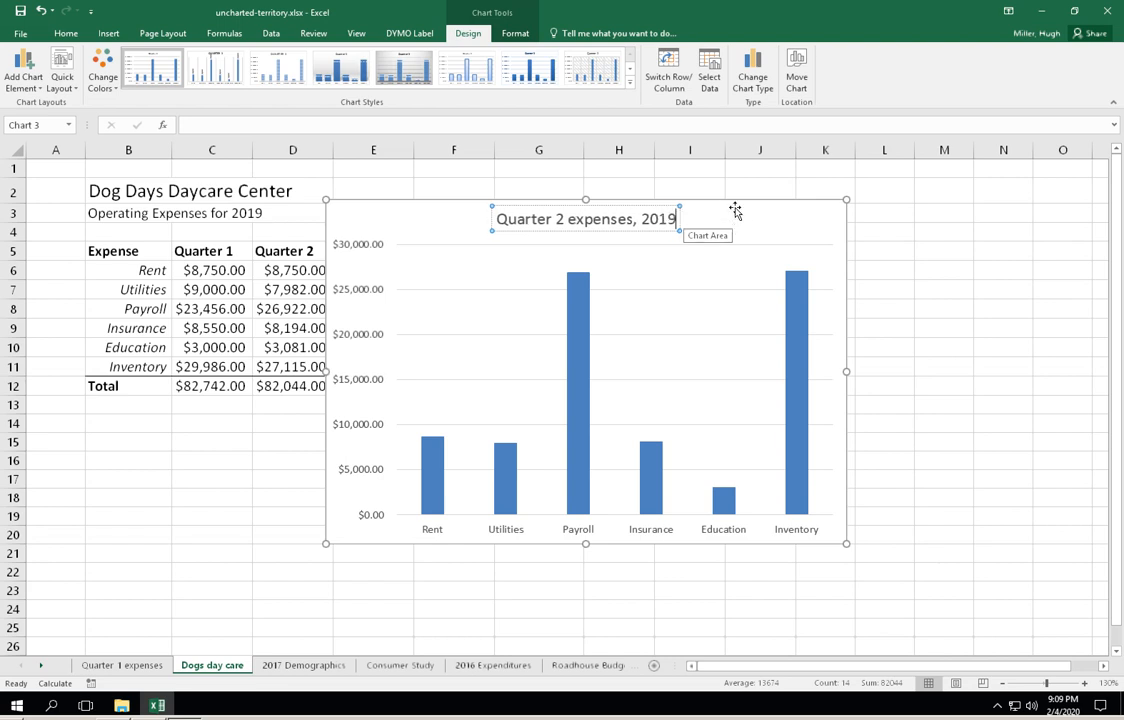
{"action": "left_click", "coordinate": [722, 202]}
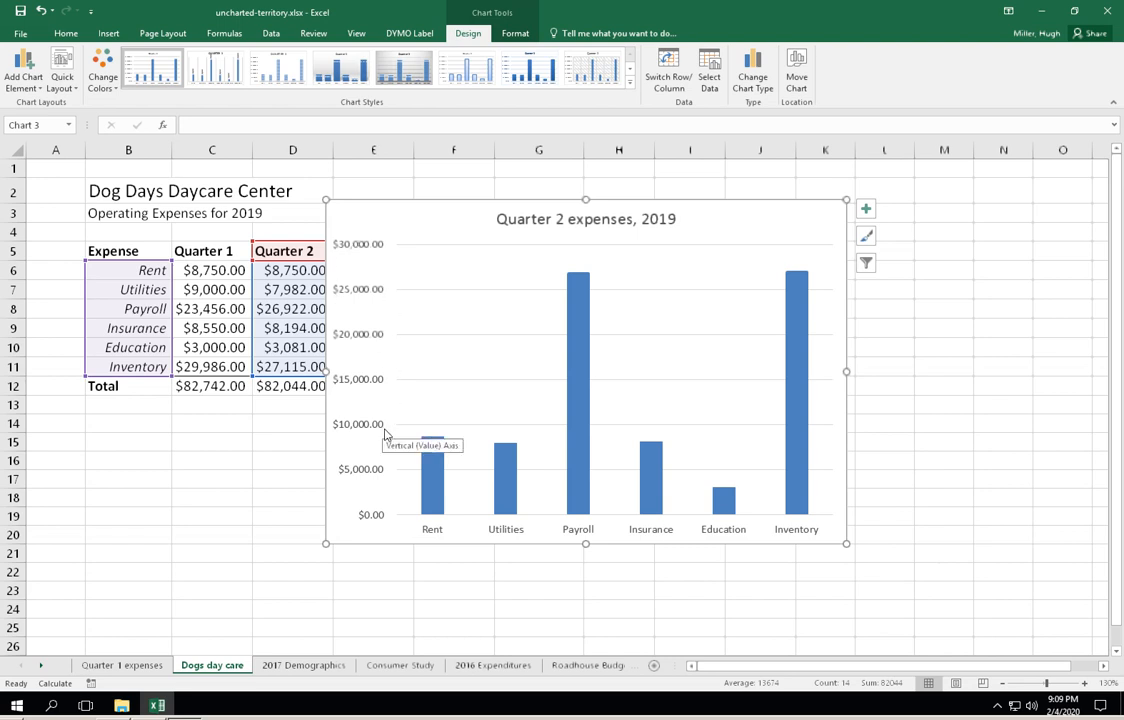
- Add data labels to the column chart at the Outside End position
{"action": "mouse_move", "coordinate": [440, 450]}
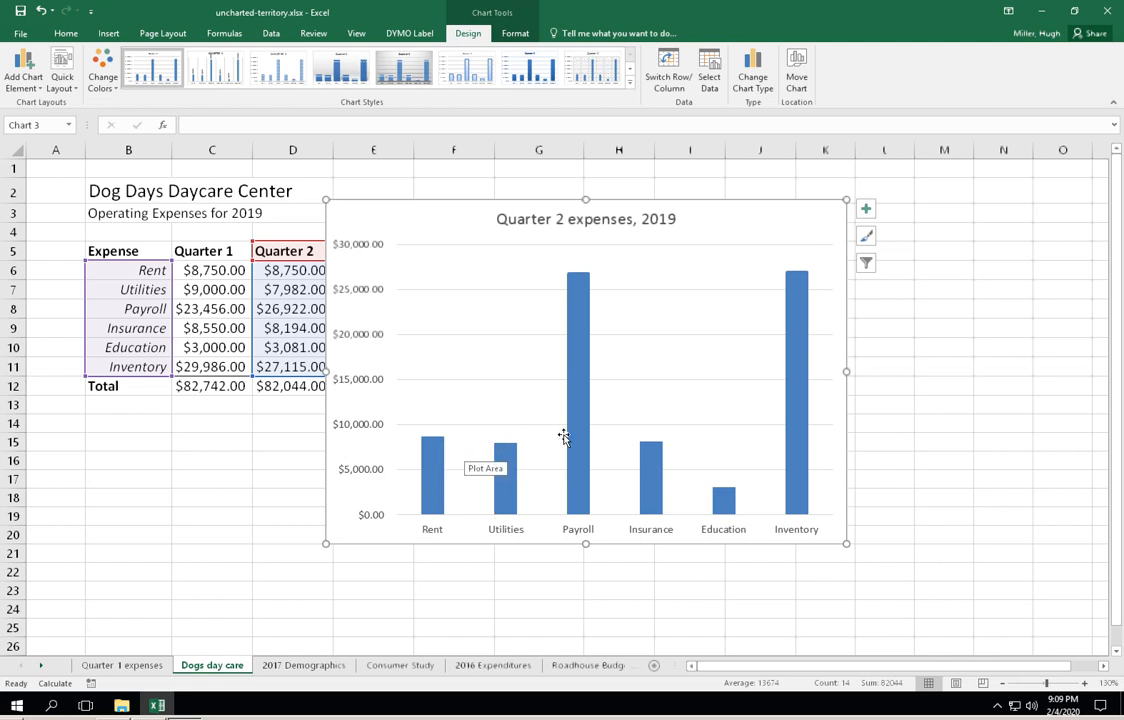
{"action": "mouse_move", "coordinate": [492, 460]}
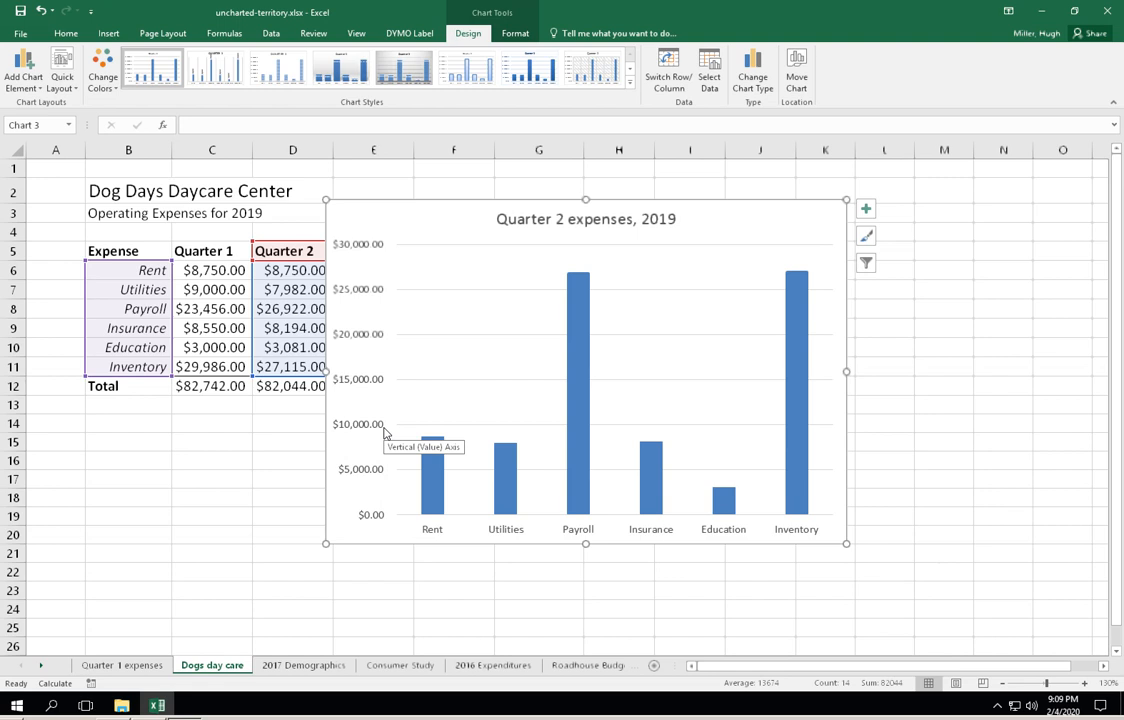
{"action": "mouse_move", "coordinate": [568, 395]}
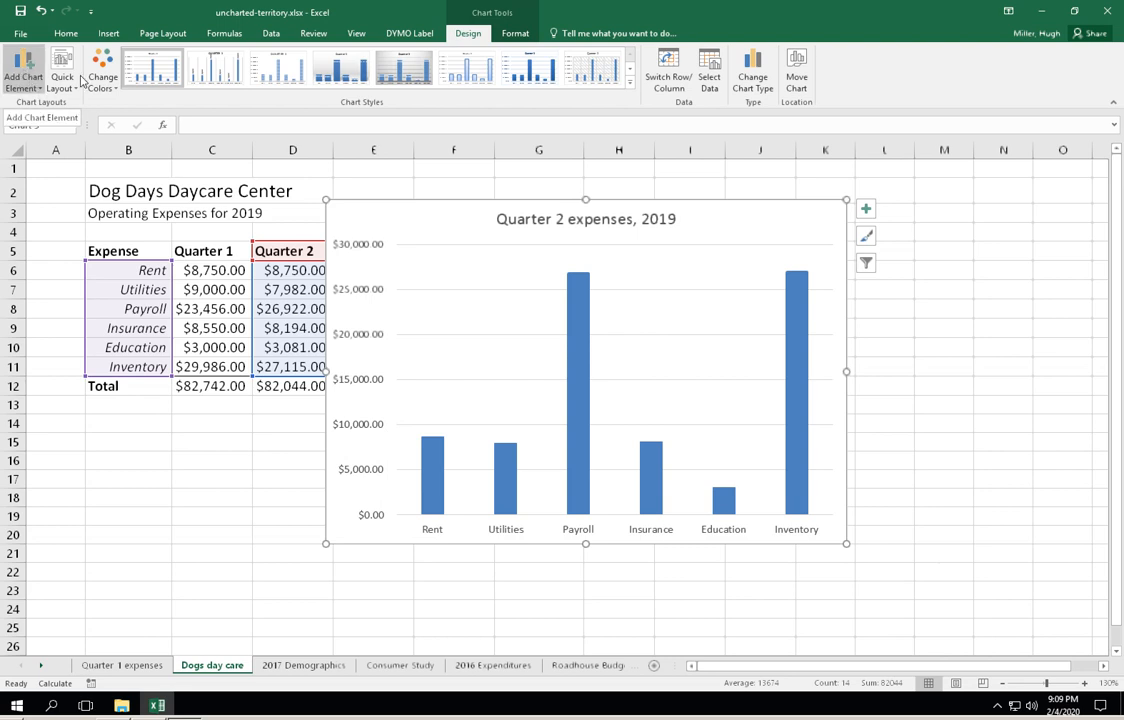
{"action": "left_click", "coordinate": [27, 68]}
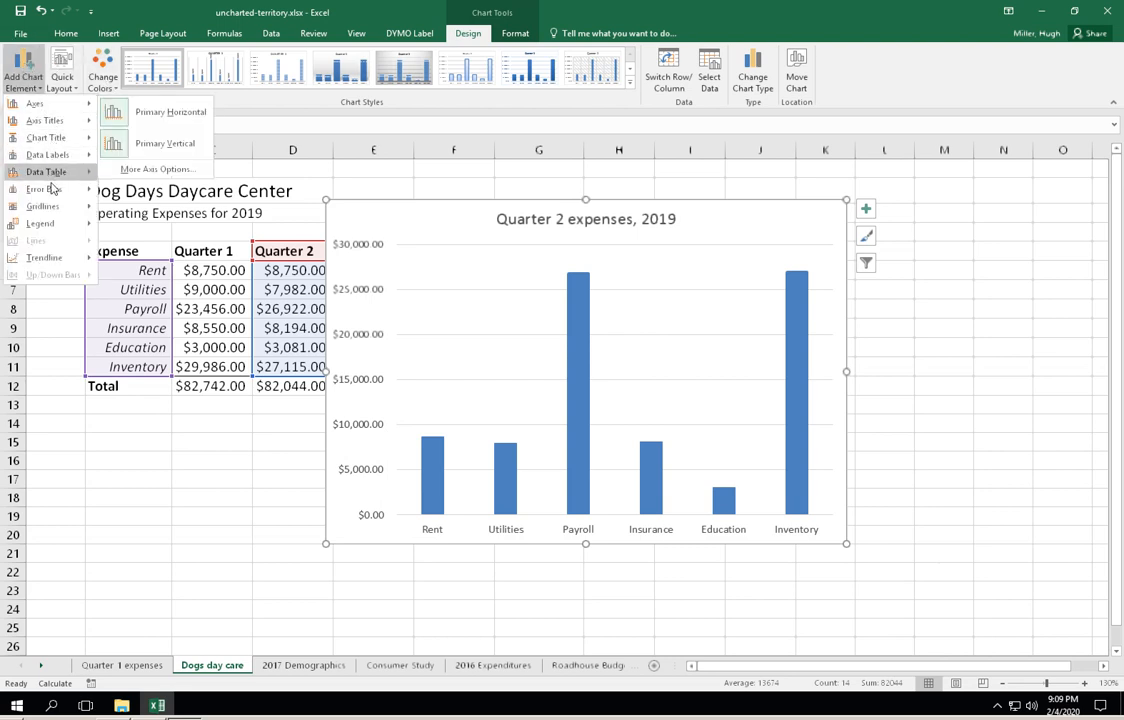
{"action": "mouse_move", "coordinate": [55, 179]}
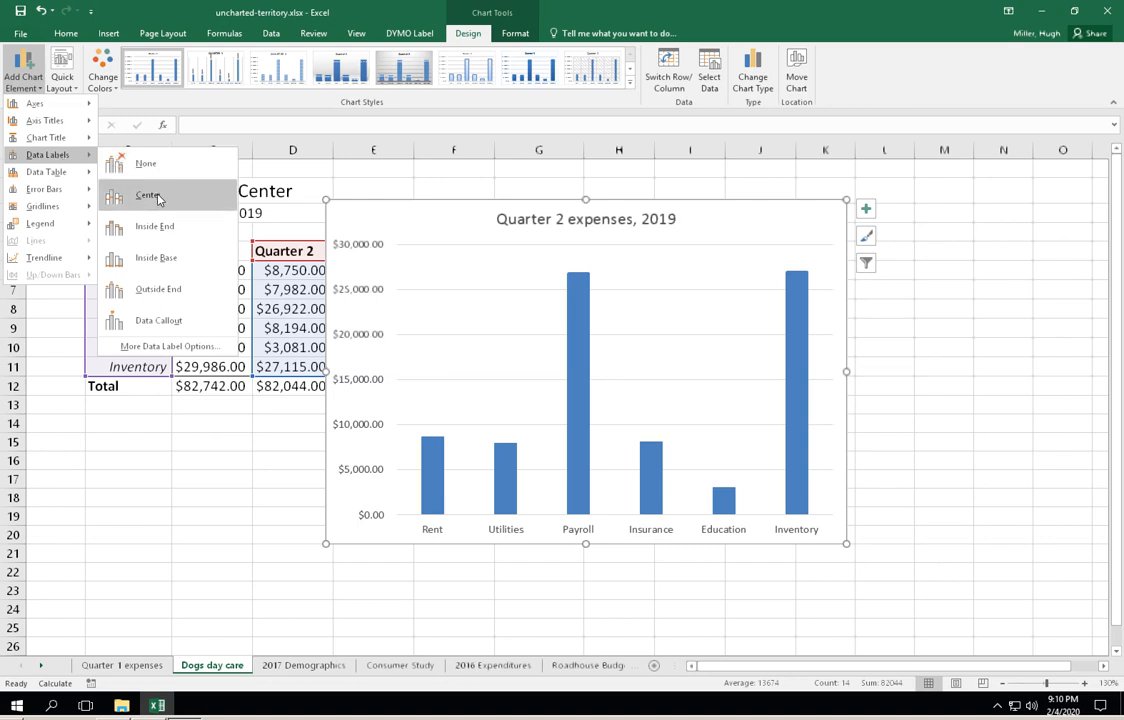
{"action": "left_click", "coordinate": [188, 292]}
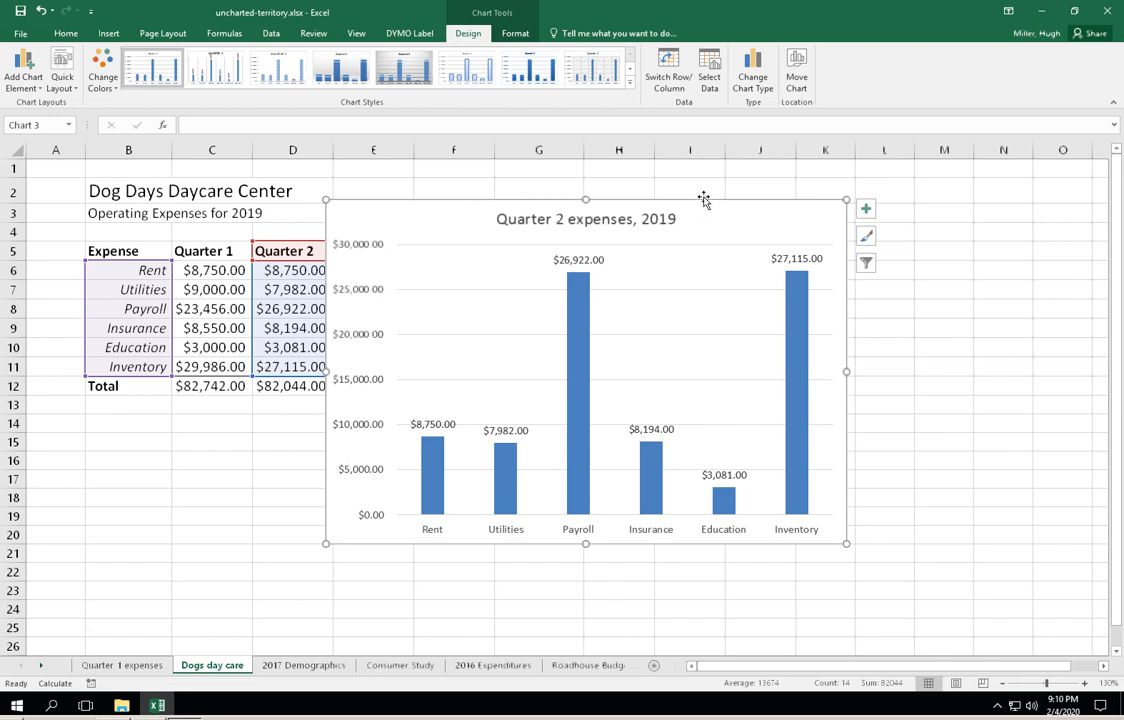
- Try the alternative chart styles on the column chart one after another and return to the first, plain style
{"action": "mouse_move", "coordinate": [811, 404]}
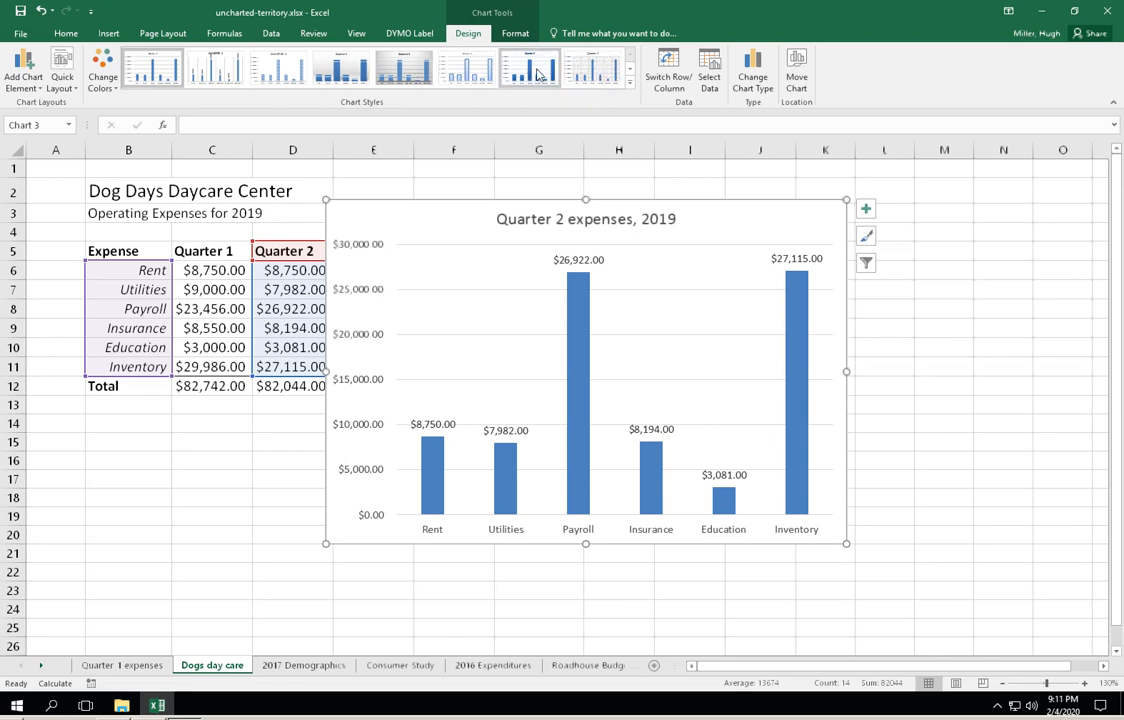
{"action": "left_click", "coordinate": [588, 77]}
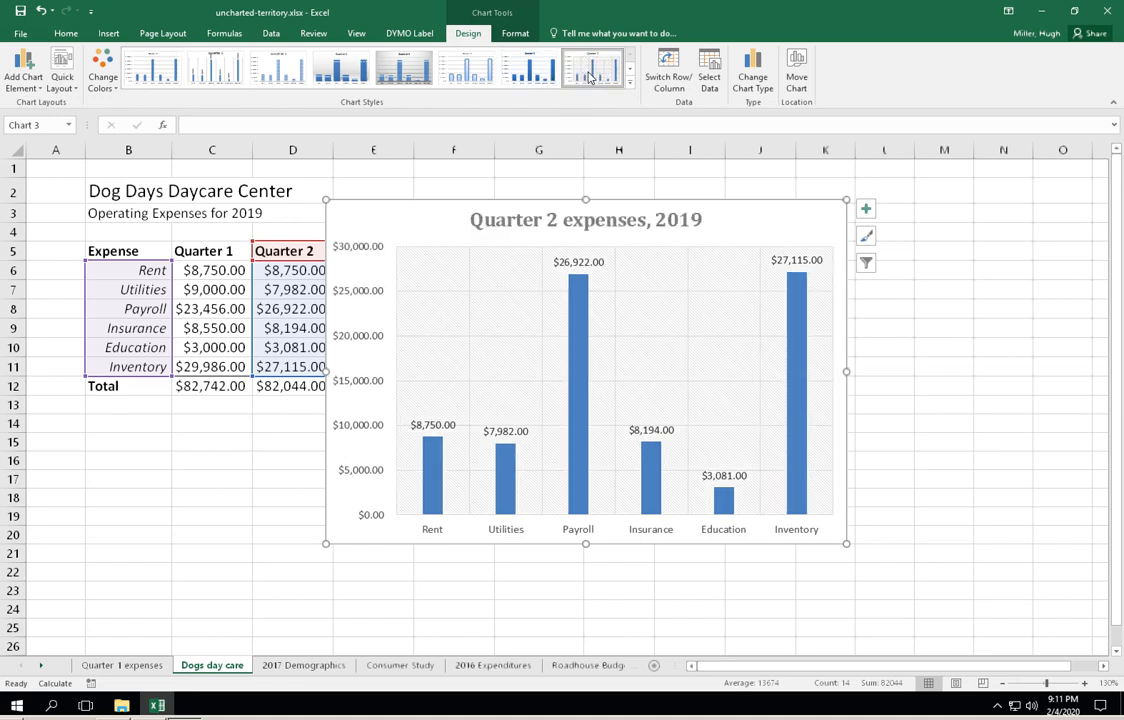
{"action": "left_click", "coordinate": [540, 77]}
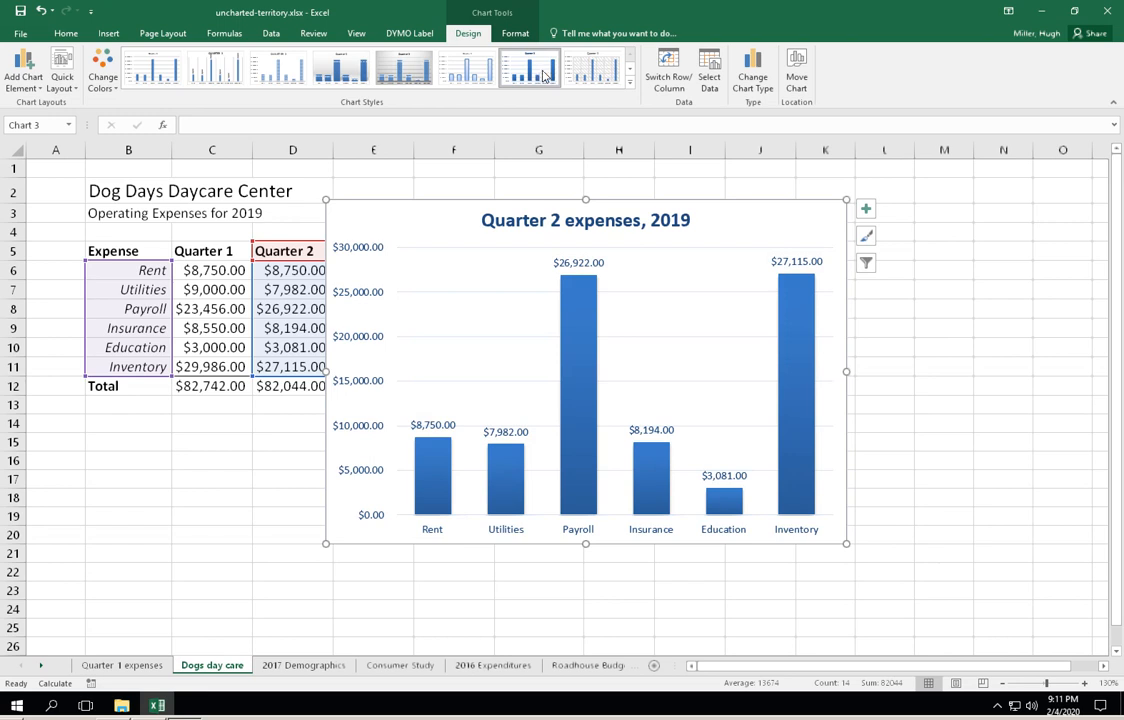
{"action": "left_click", "coordinate": [485, 70]}
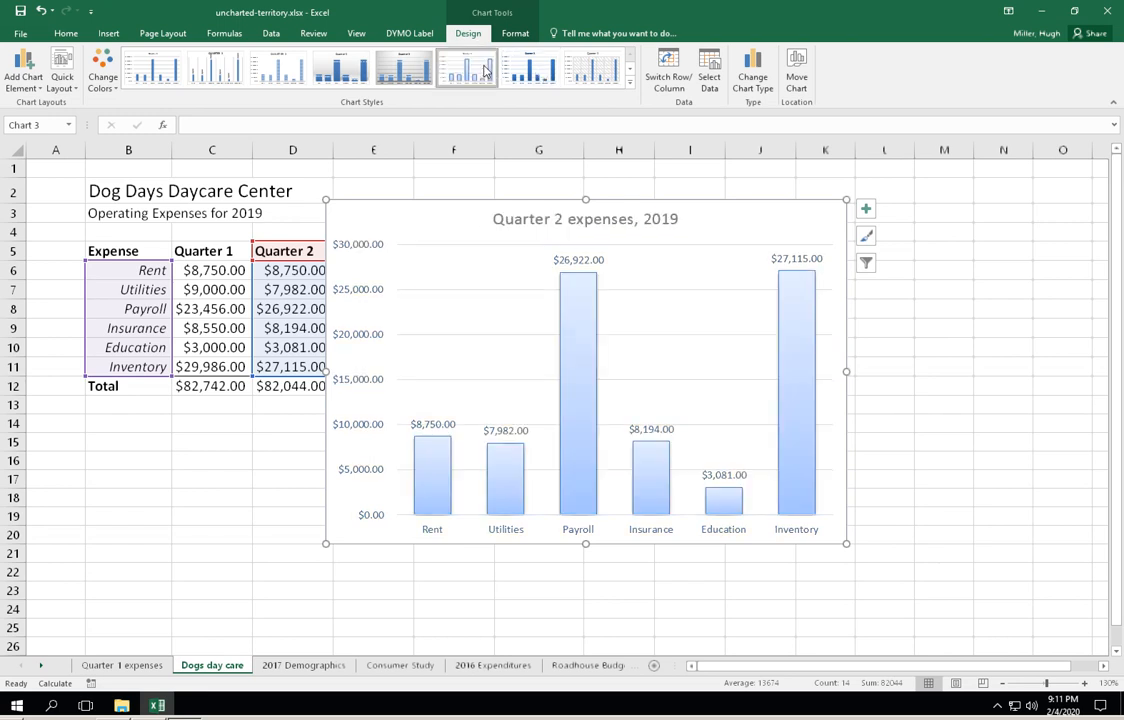
{"action": "left_click", "coordinate": [405, 68]}
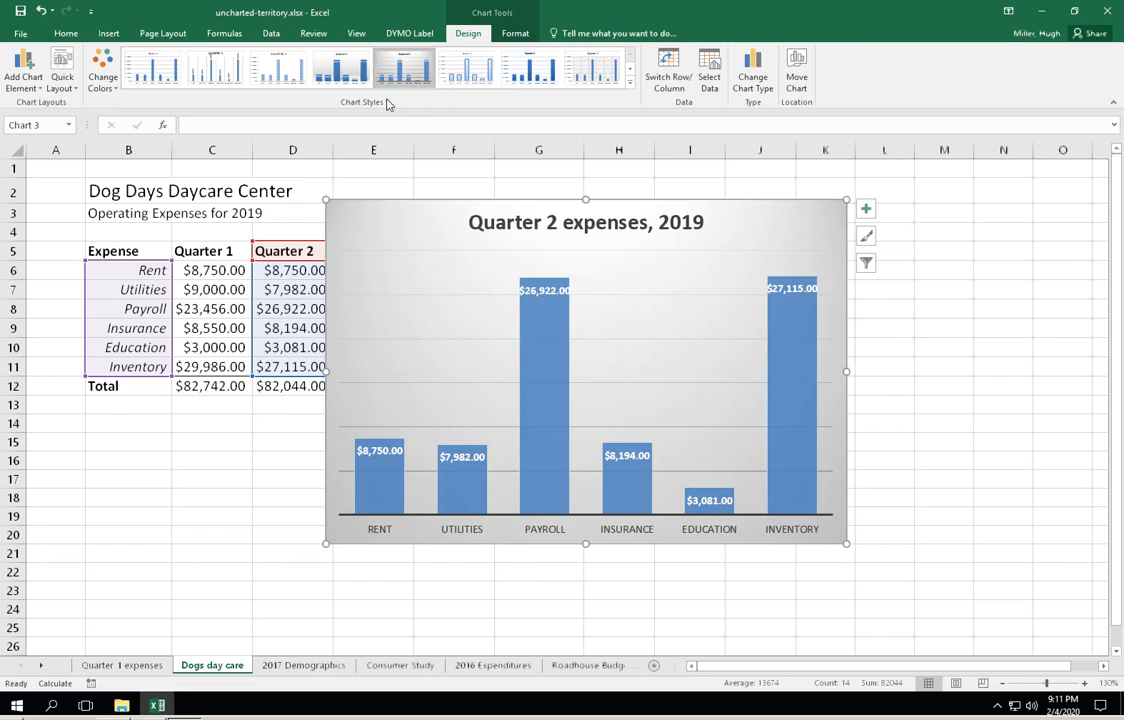
{"action": "left_click", "coordinate": [343, 77]}
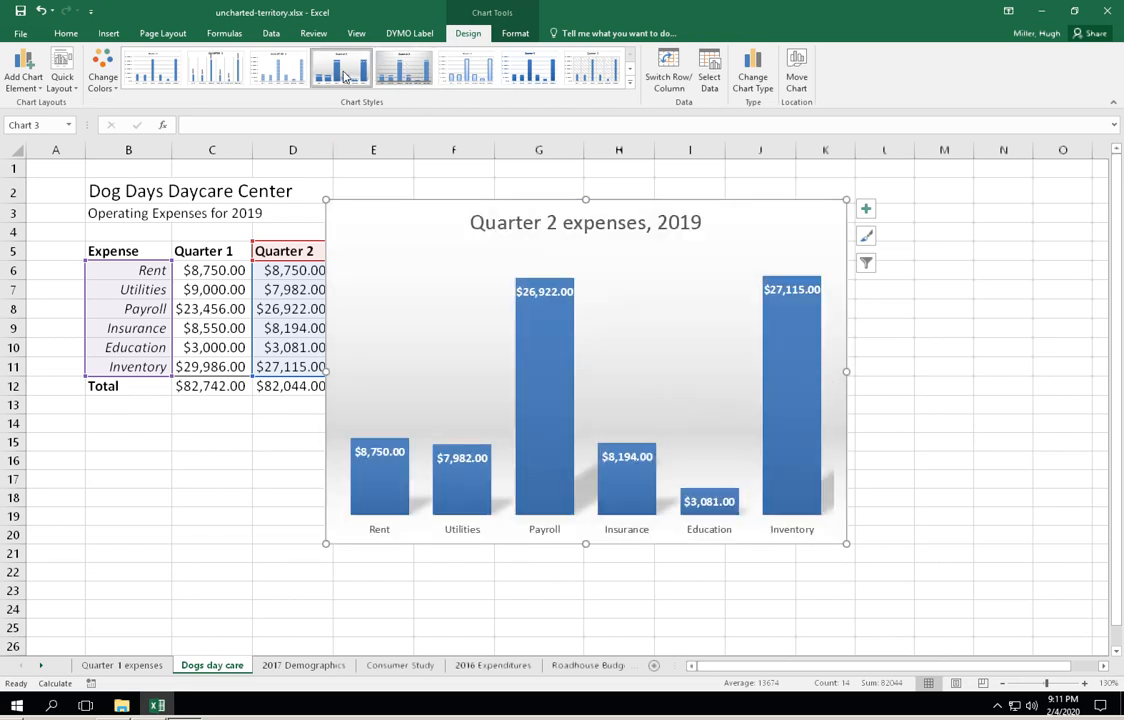
{"action": "left_click", "coordinate": [286, 77]}
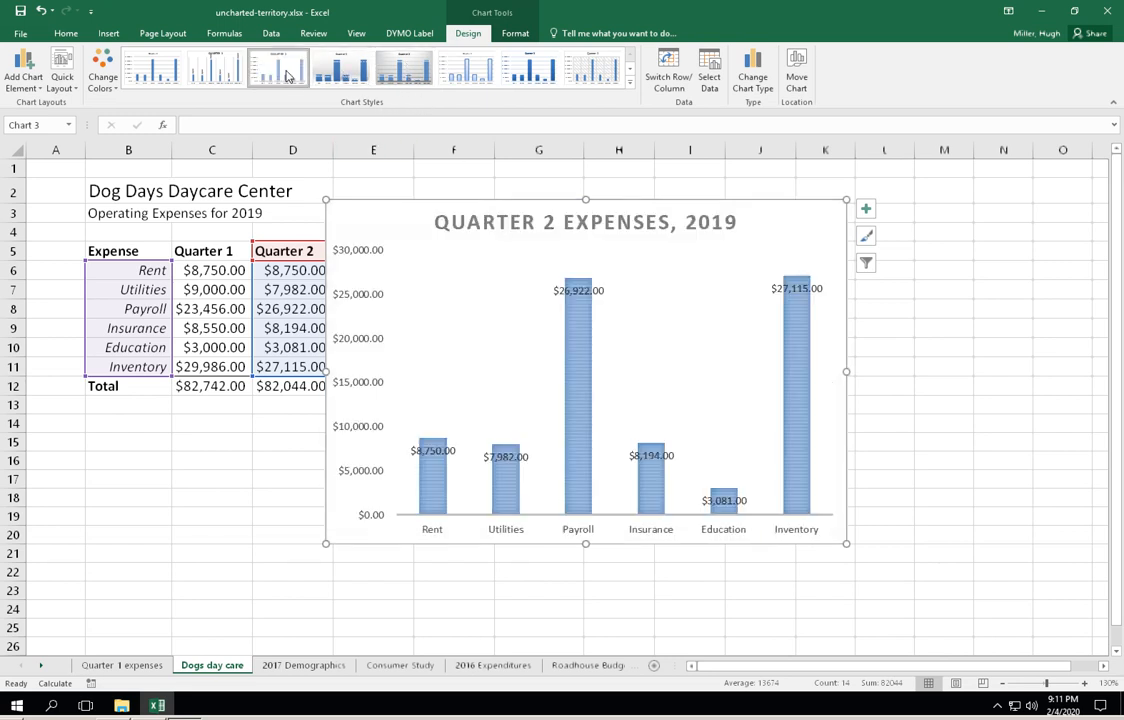
{"action": "left_click", "coordinate": [224, 73]}
{"action": "left_click", "coordinate": [176, 73]}
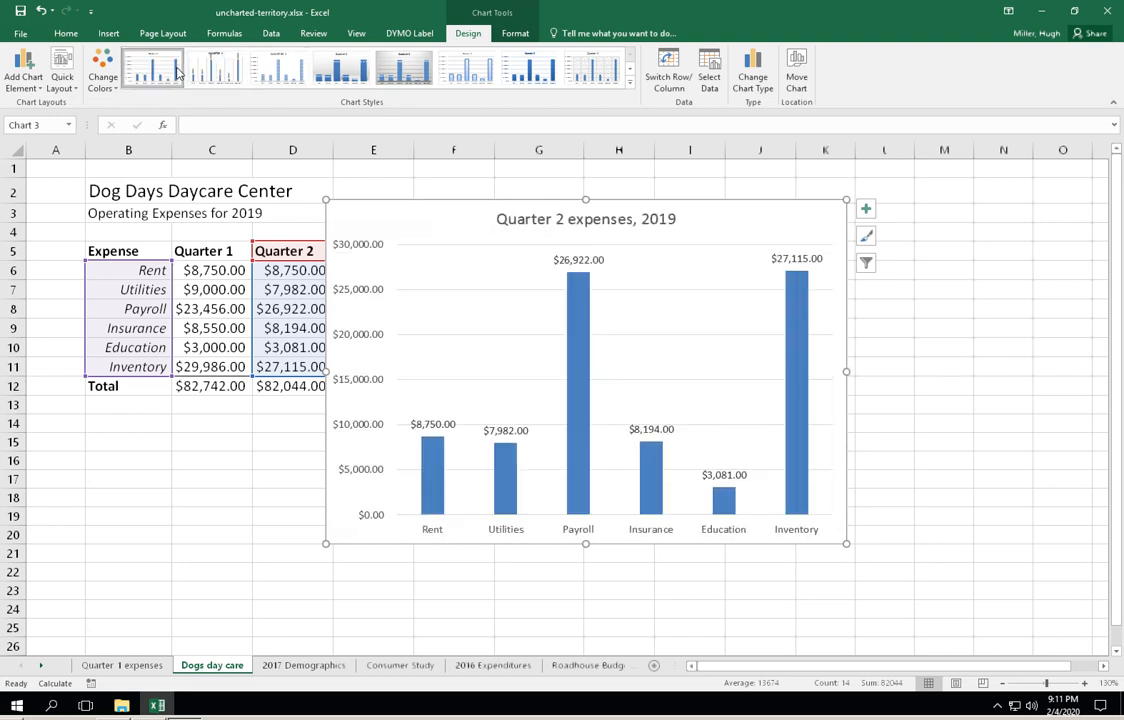
- Apply the chart style with the grey gradient background and uppercase category labels to the column chart
{"action": "left_click", "coordinate": [346, 71]}
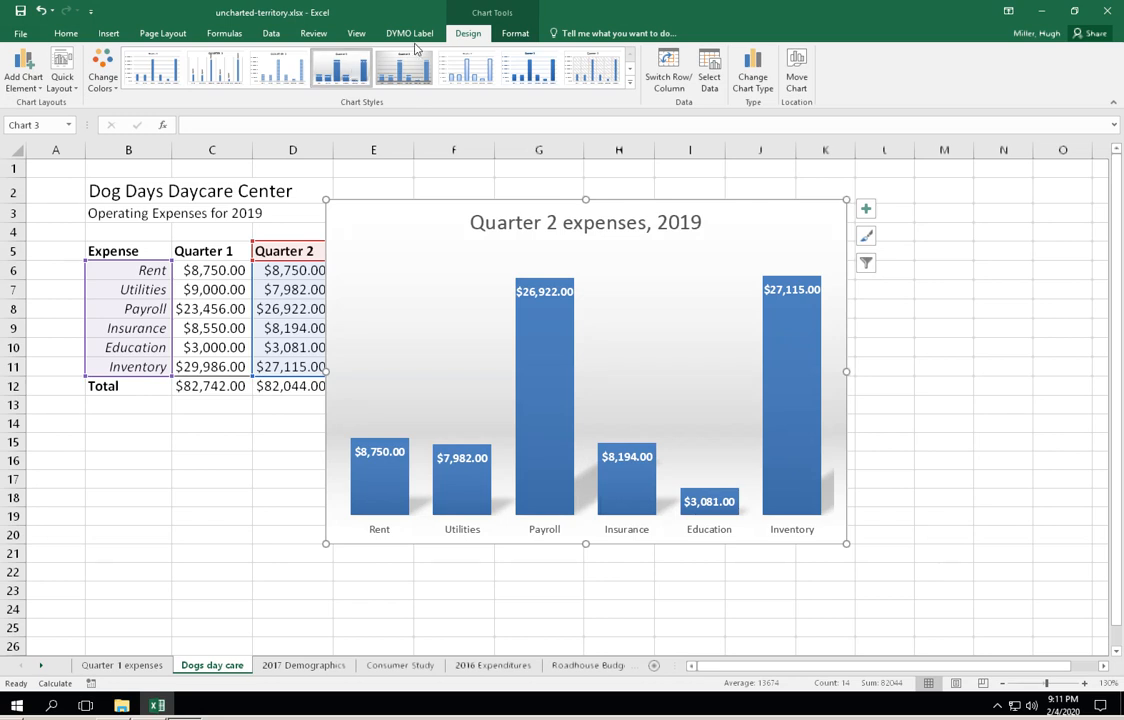
{"action": "left_click", "coordinate": [395, 67]}
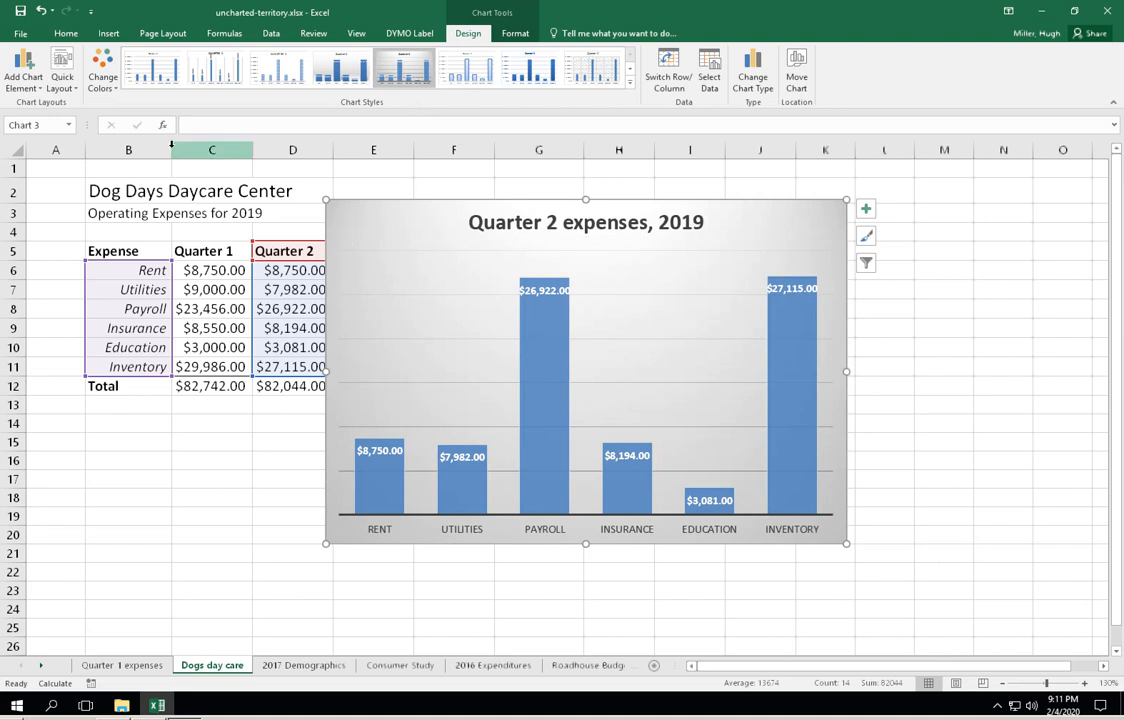
- Try the colorful palette that starts with orange on the column chart and undo the recoloring
{"action": "left_click", "coordinate": [104, 80]}
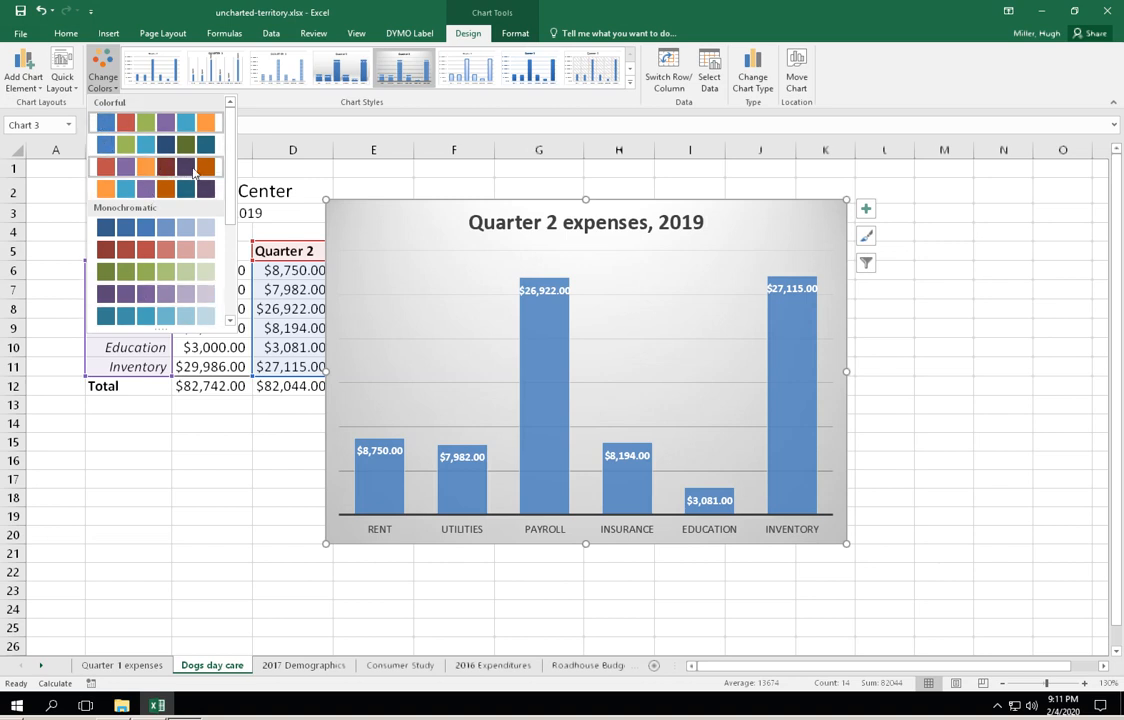
{"action": "left_click", "coordinate": [167, 193]}
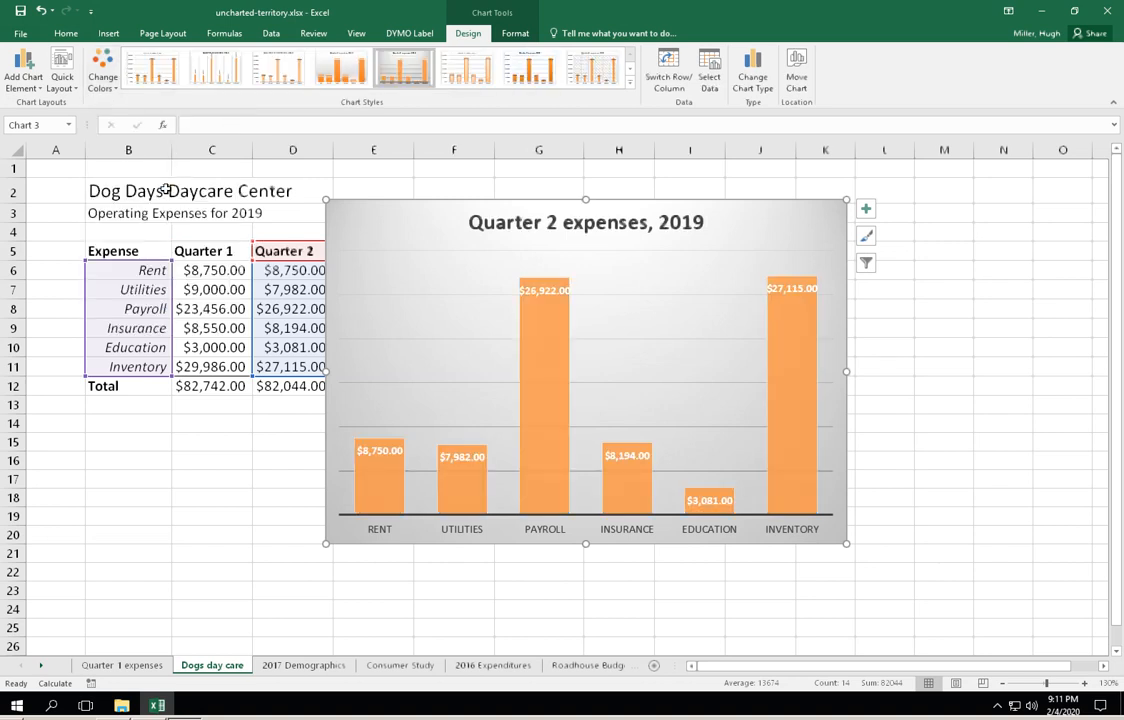
{"action": "left_click", "coordinate": [44, 12]}
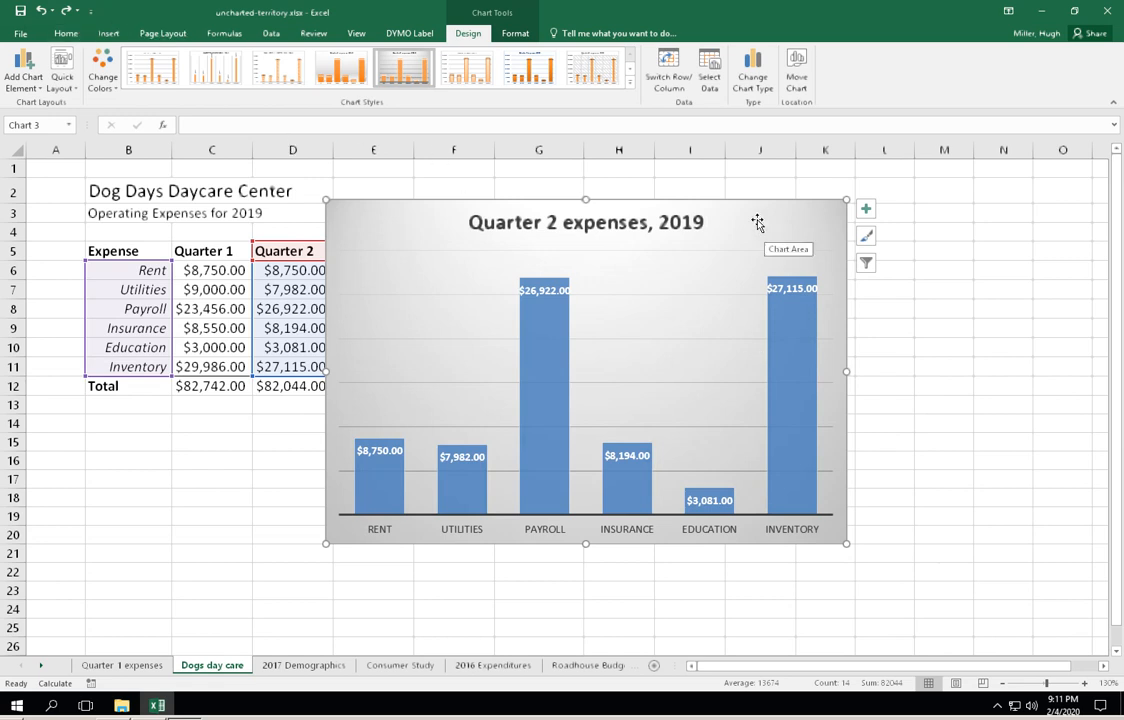
- Change the Quarter 2 chart's type to Clustered Bar and reposition it so its upper-left corner sits in cell E3
{"action": "left_click_drag", "start_coordinate": [743, 199], "coordinate": [778, 250]}
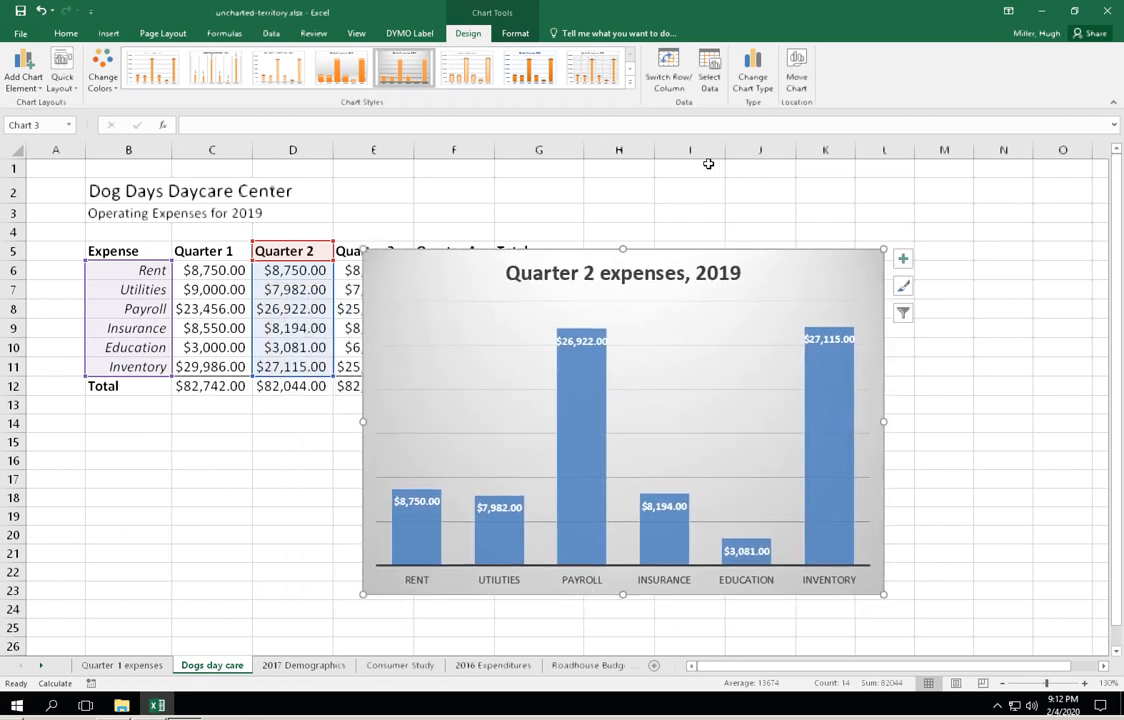
{"action": "left_click", "coordinate": [762, 74]}
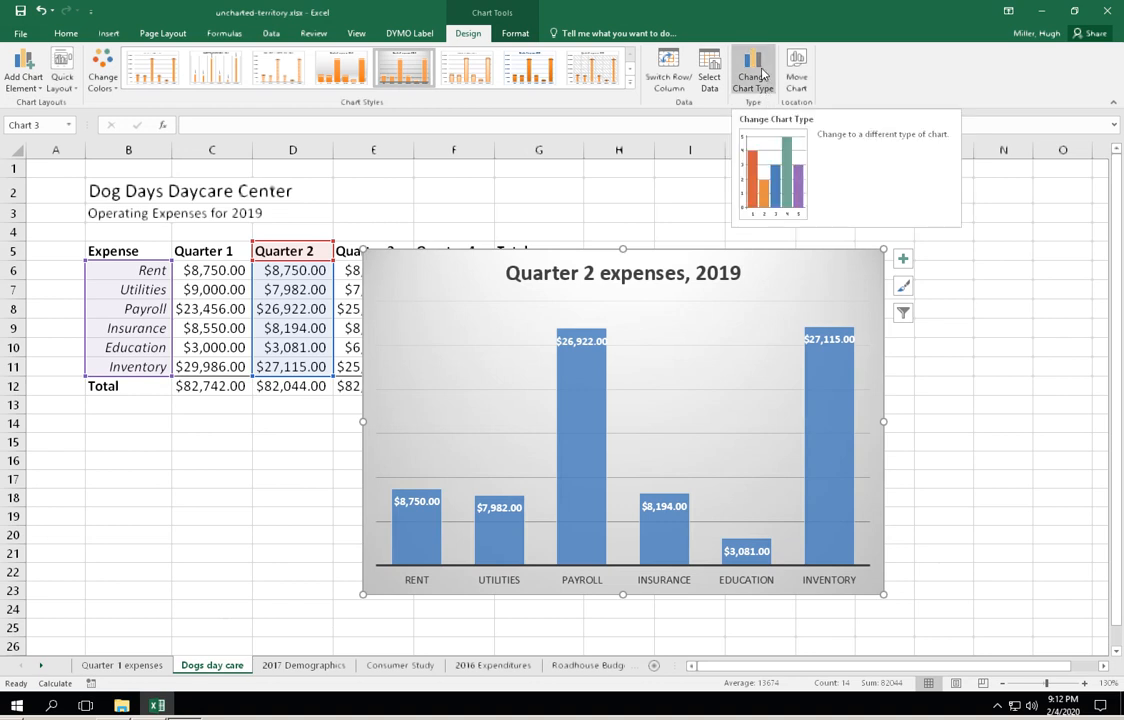
{"action": "left_click", "coordinate": [762, 74]}
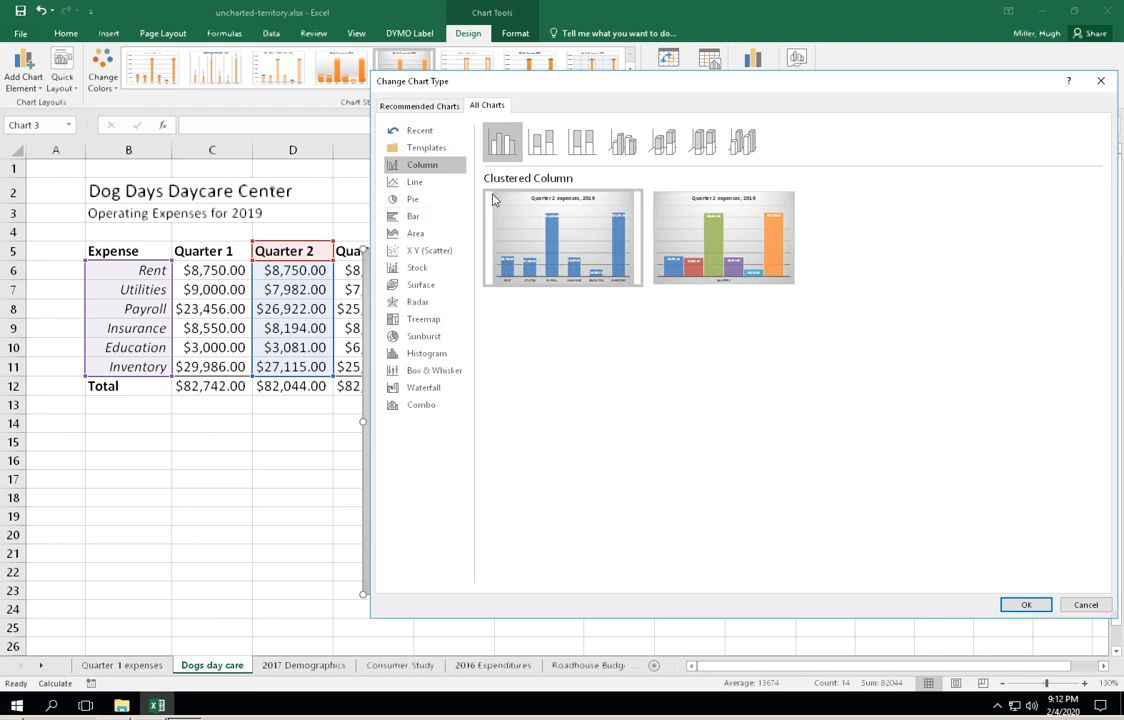
{"action": "left_click", "coordinate": [400, 219]}
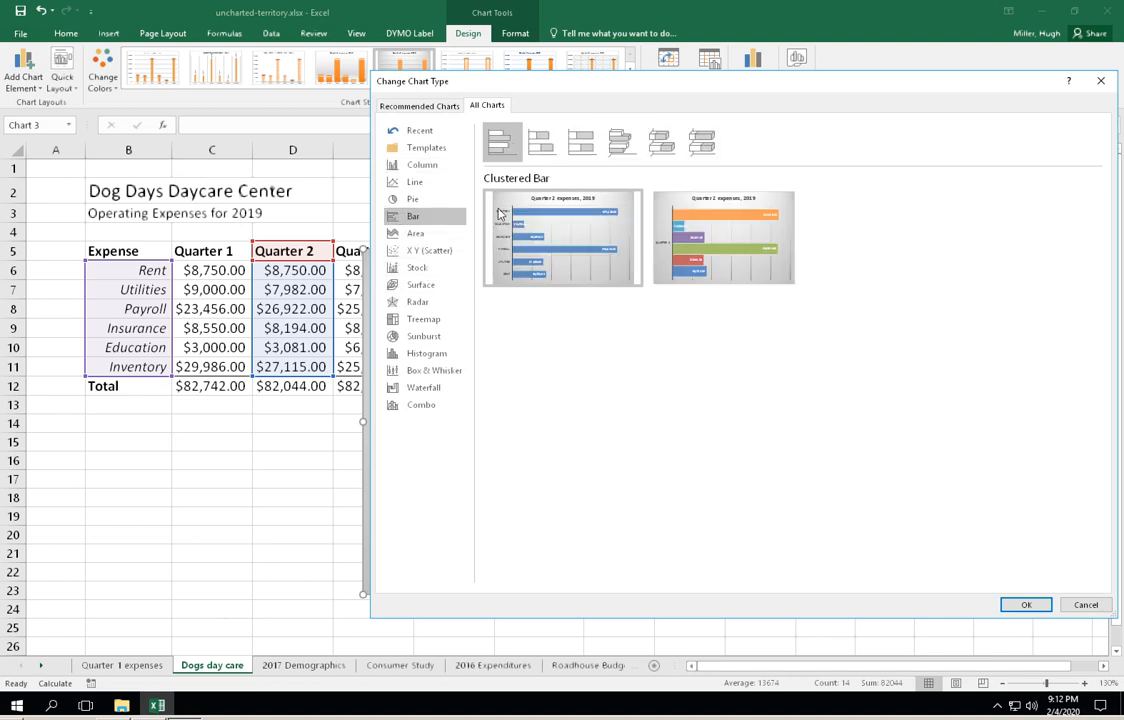
{"action": "left_click", "coordinate": [1027, 603]}
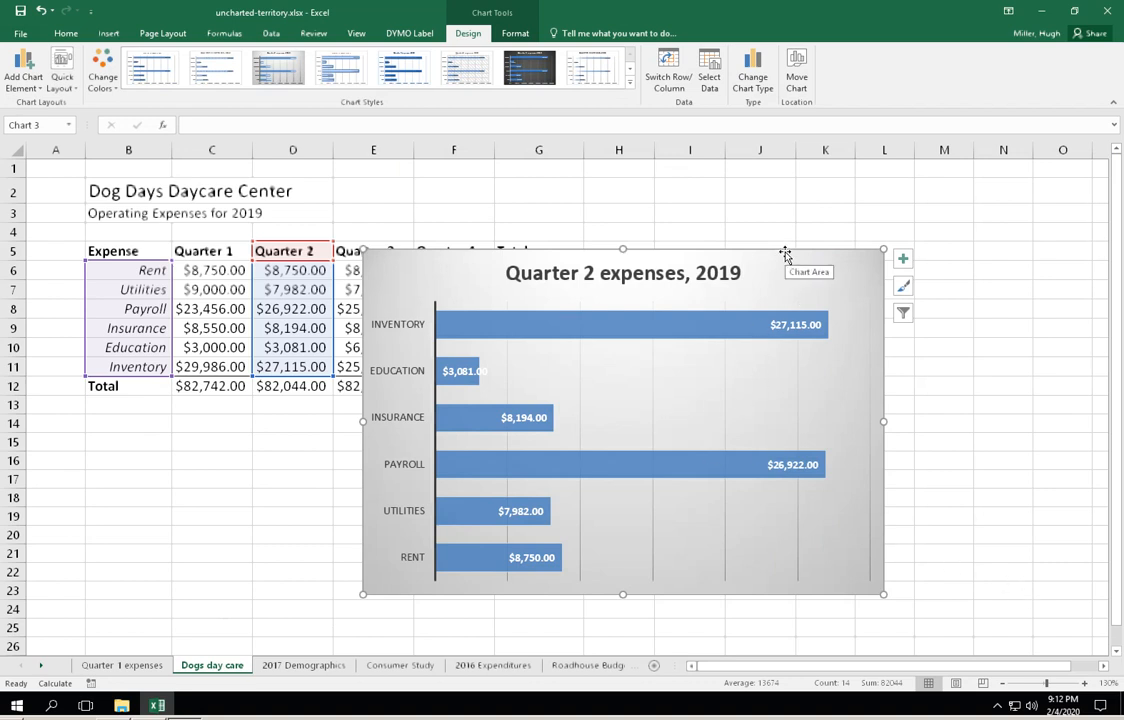
{"action": "left_click_drag", "start_coordinate": [785, 252], "coordinate": [800, 213]}
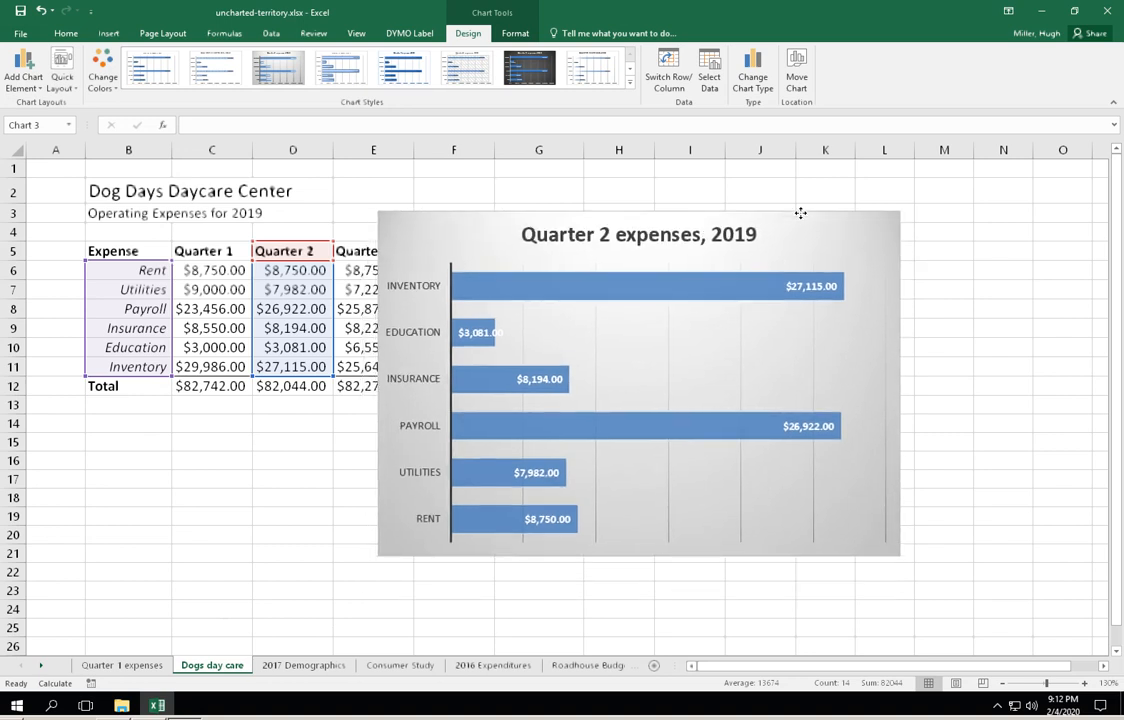
{"action": "left_click_drag", "start_coordinate": [800, 213], "coordinate": [801, 216]}
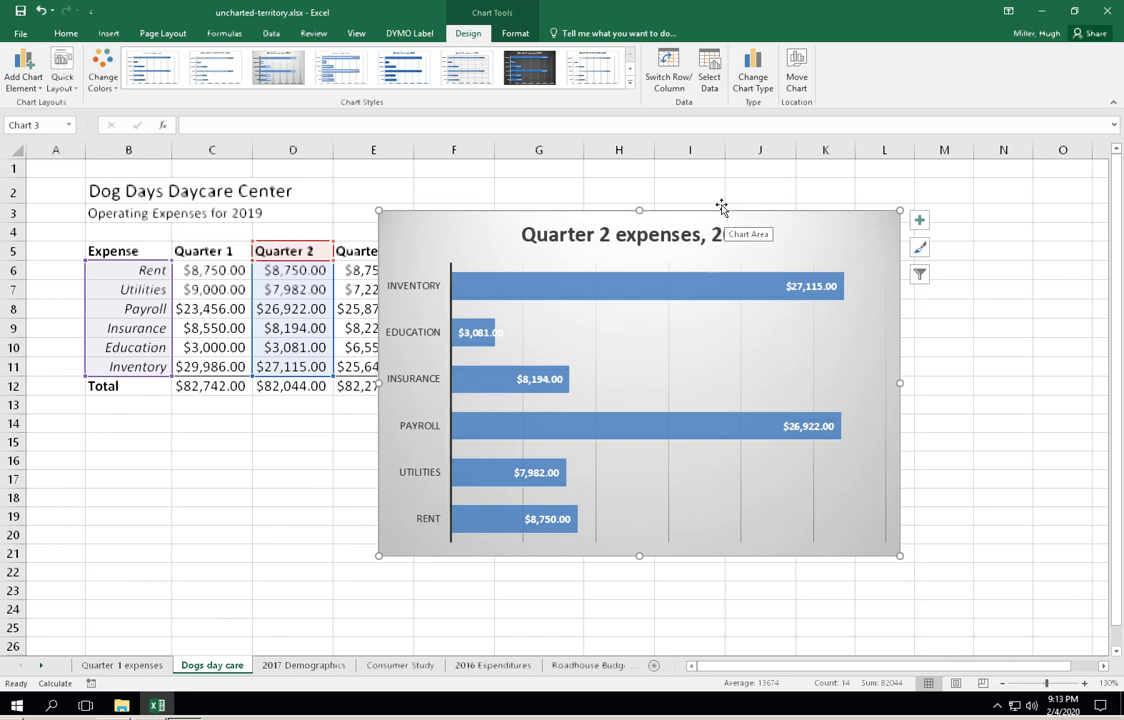
- Move the bar chart to a new sheet named "Quarter 2" and switch to the Quarter 1 expenses sheet
{"action": "left_click", "coordinate": [797, 72]}
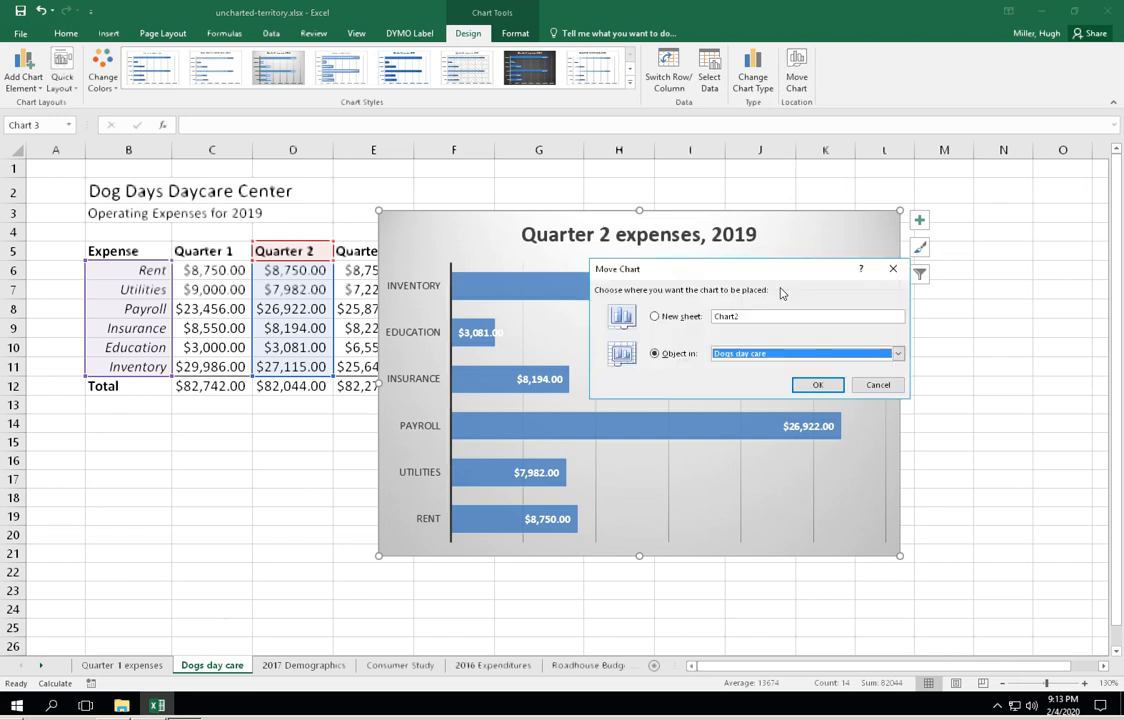
{"action": "left_click", "coordinate": [654, 316]}
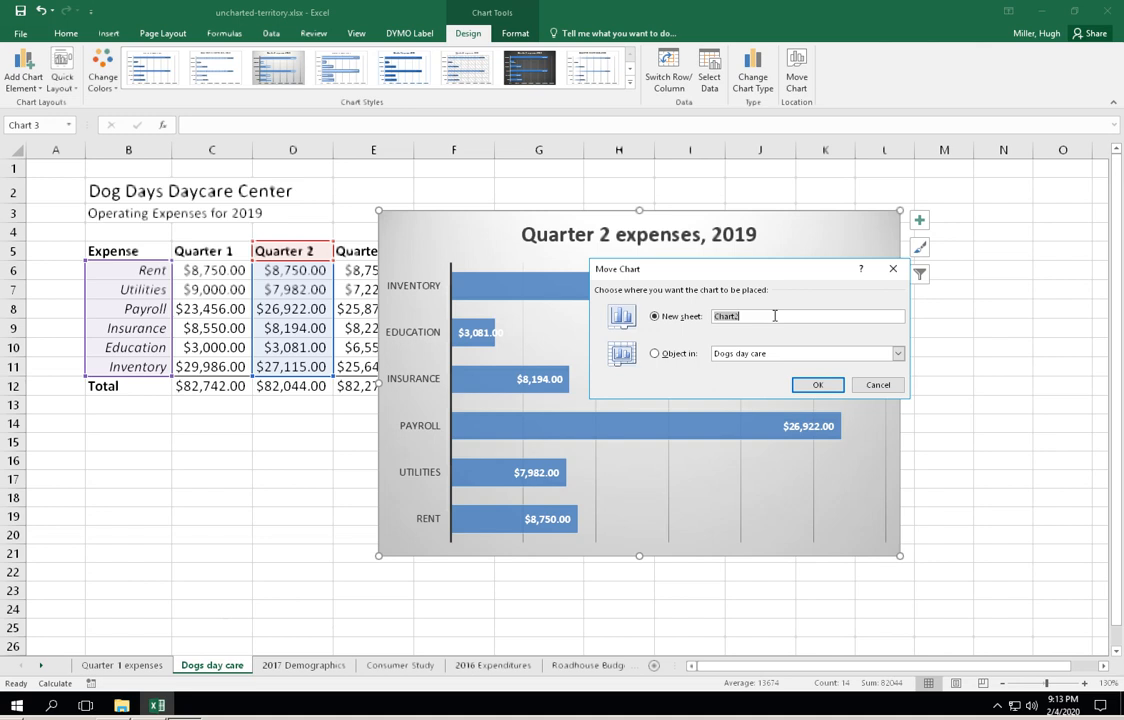
{"action": "type", "text": "Quarter 2"}
{"action": "left_click", "coordinate": [815, 385]}
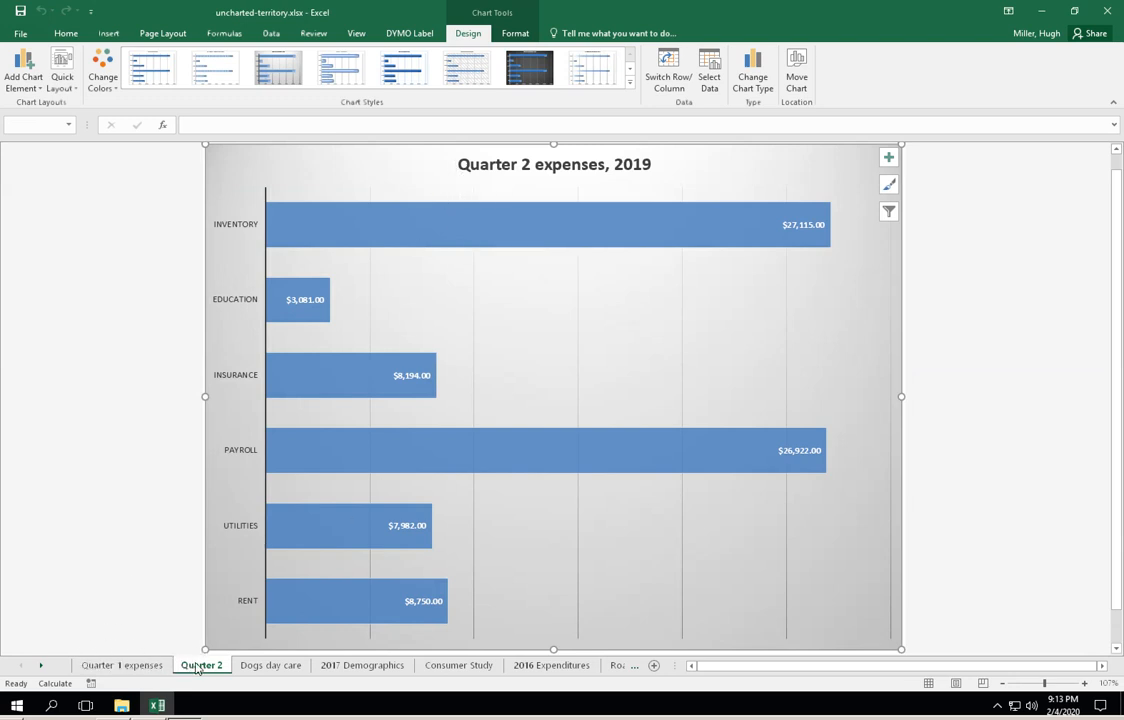
{"action": "left_click", "coordinate": [125, 665]}
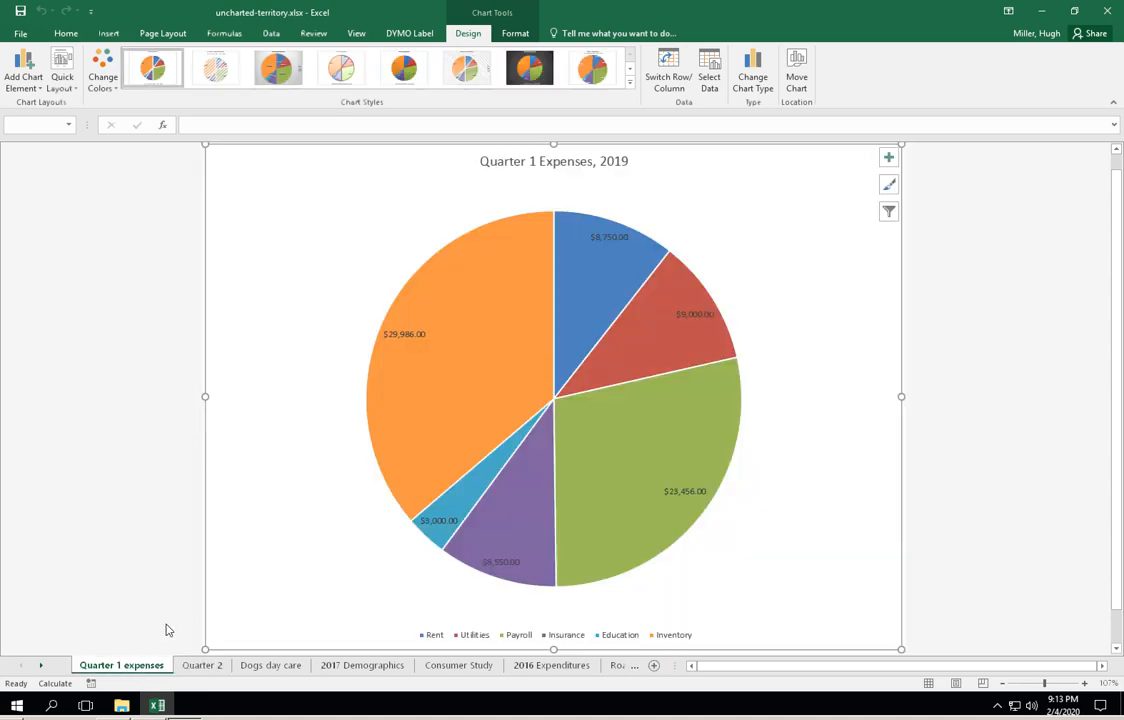
- View the Quarter 2 chart sheet, return to the Dogs day care sheet, and clear its cell selection
{"action": "left_click", "coordinate": [205, 665]}
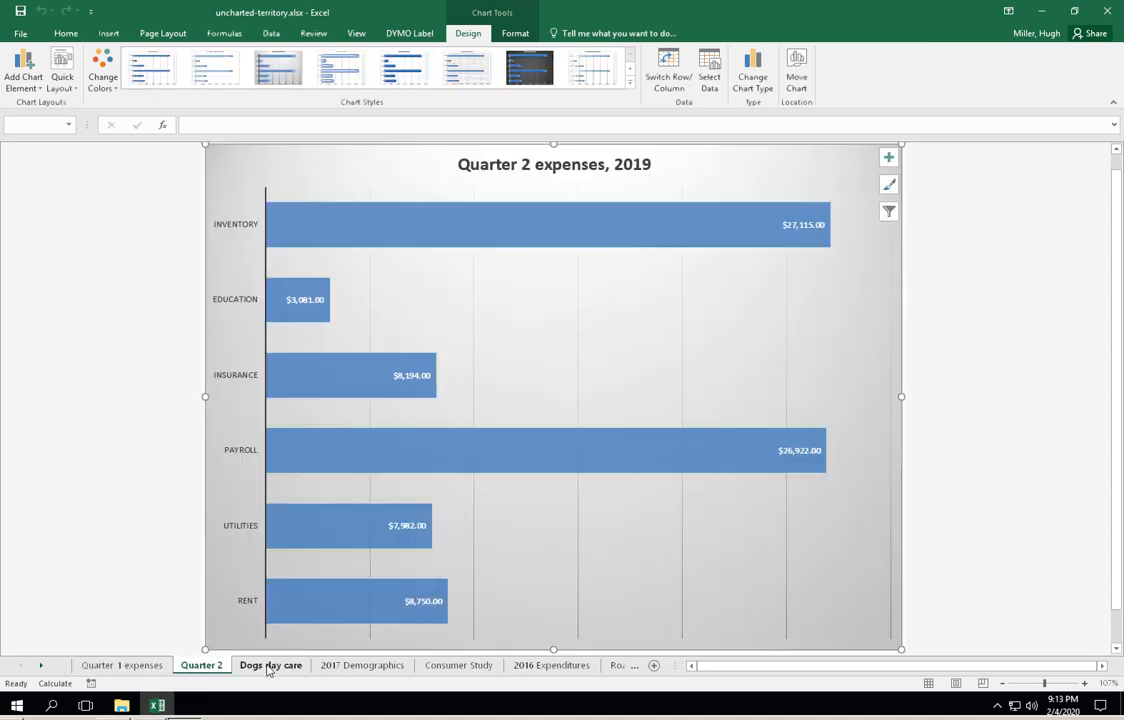
{"action": "left_click", "coordinate": [268, 667]}
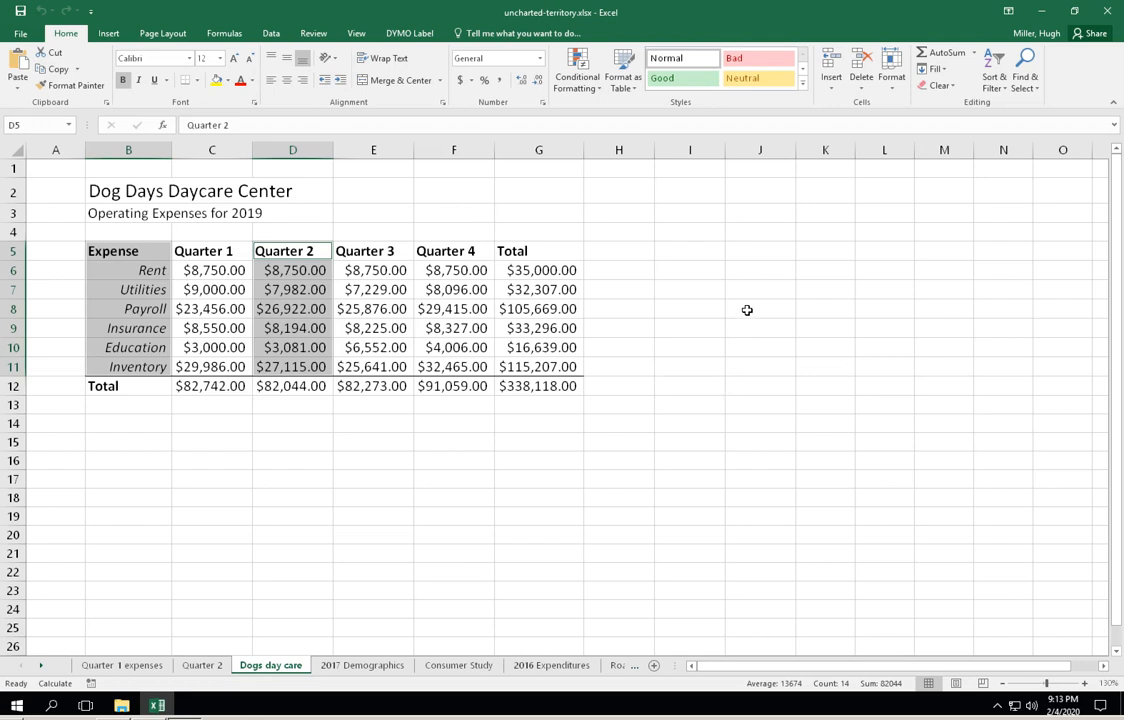
{"action": "left_click", "coordinate": [713, 363]}
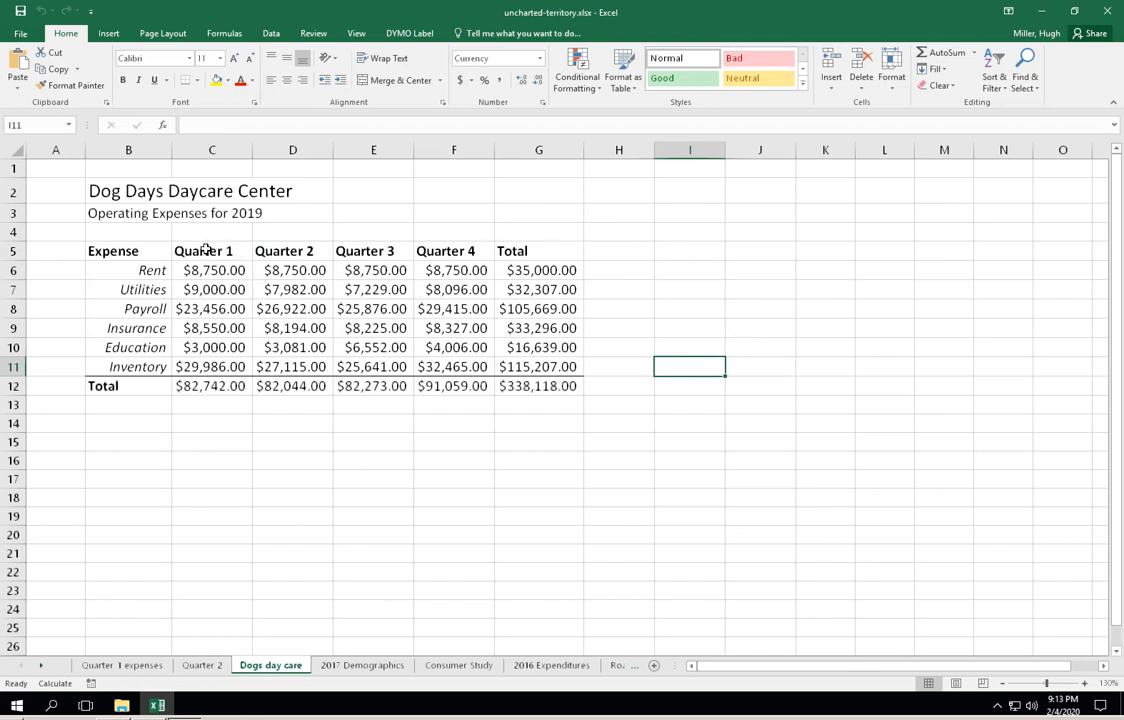
- Insert the recommended Clustered Column chart from C5:F5 and C12:F12 and reposition it so its upper-left corner sits in cell G2
{"action": "left_click_drag", "start_coordinate": [202, 249], "coordinate": [424, 250]}
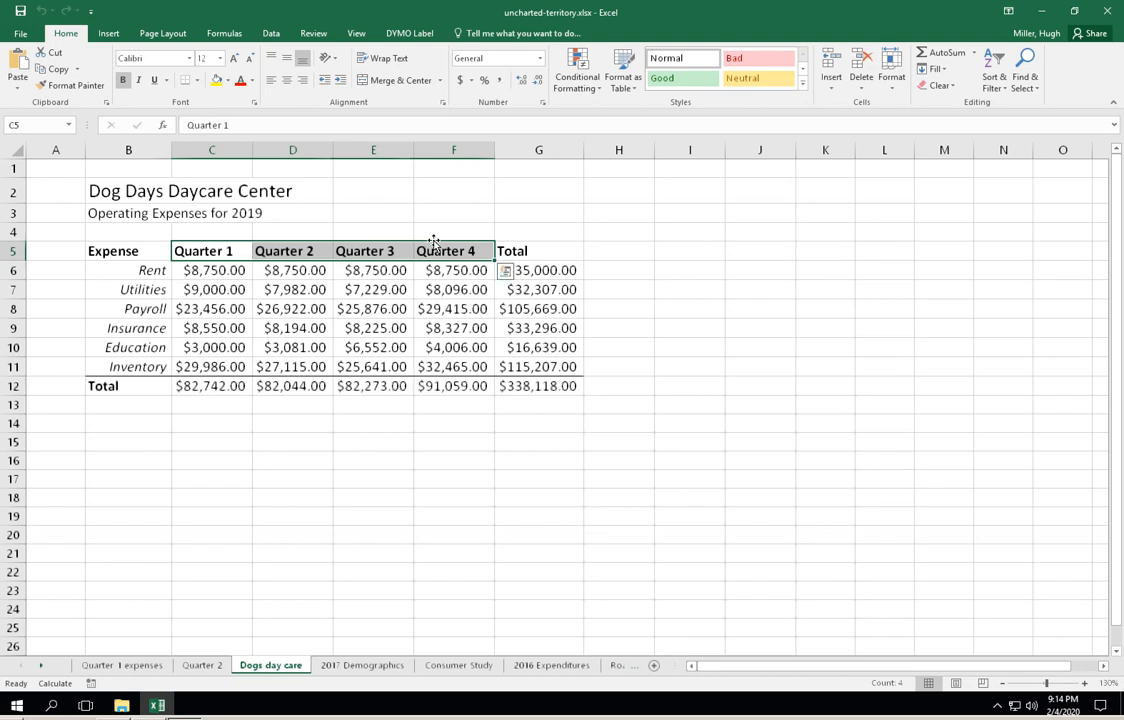
{"action": "left_click", "coordinate": [217, 387]}
{"action": "left_click_drag", "start_coordinate": [217, 387], "coordinate": [460, 388]}
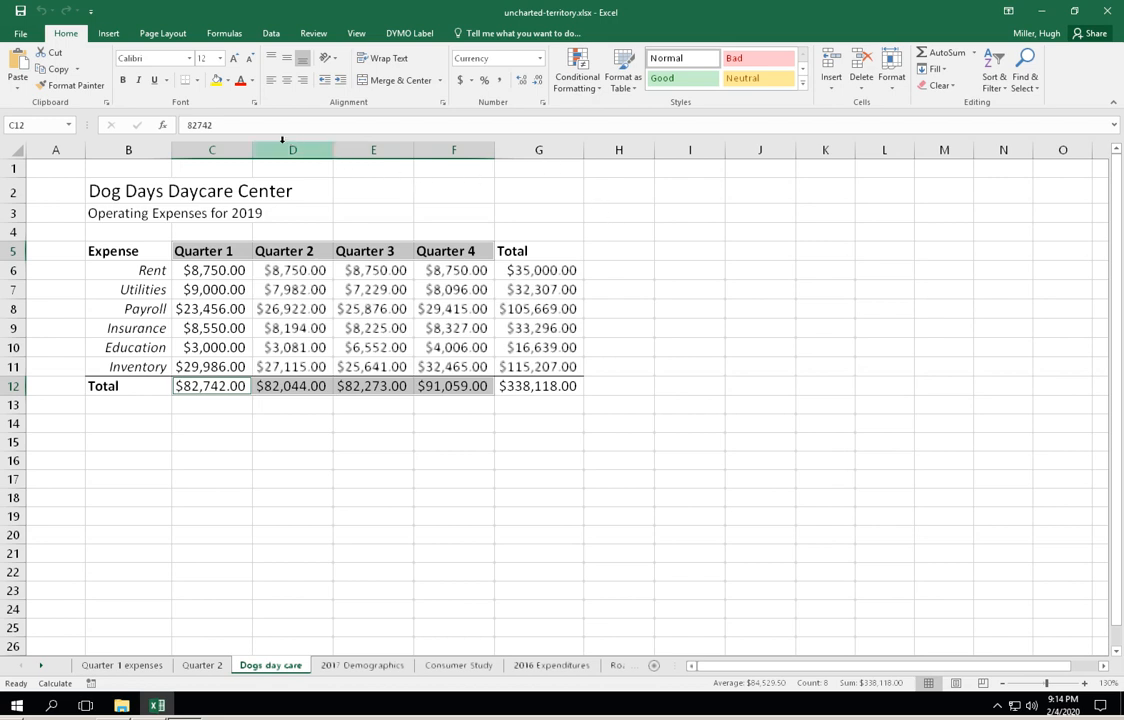
{"action": "left_click", "coordinate": [109, 34]}
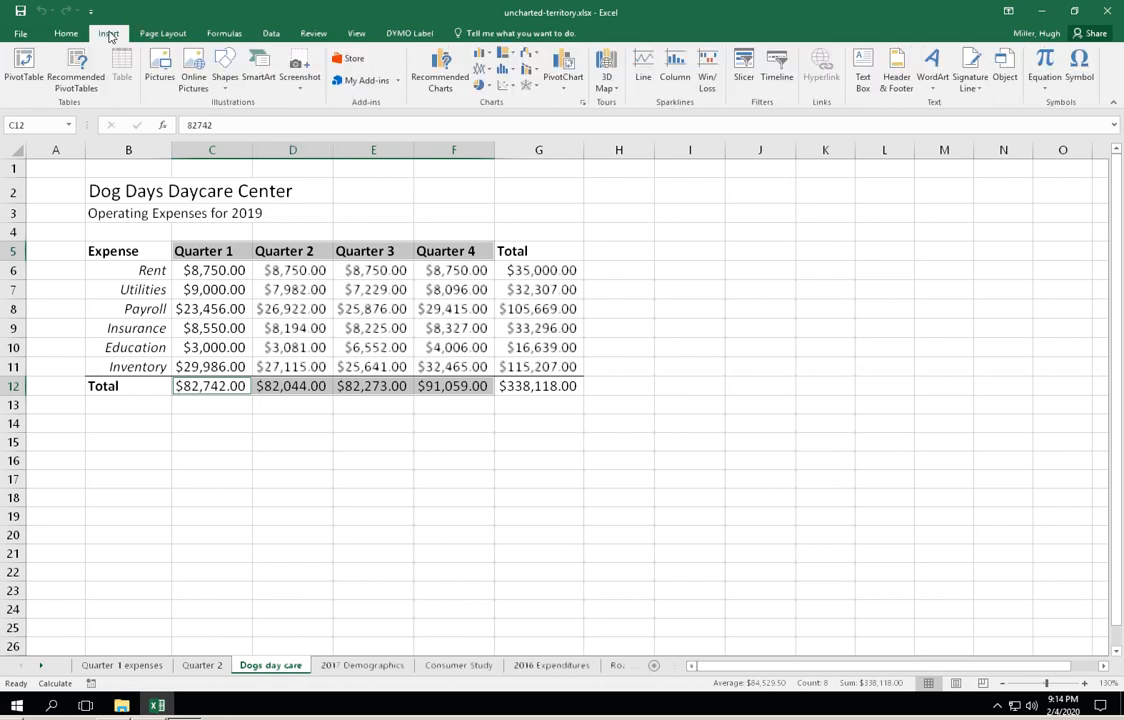
{"action": "left_click", "coordinate": [446, 78]}
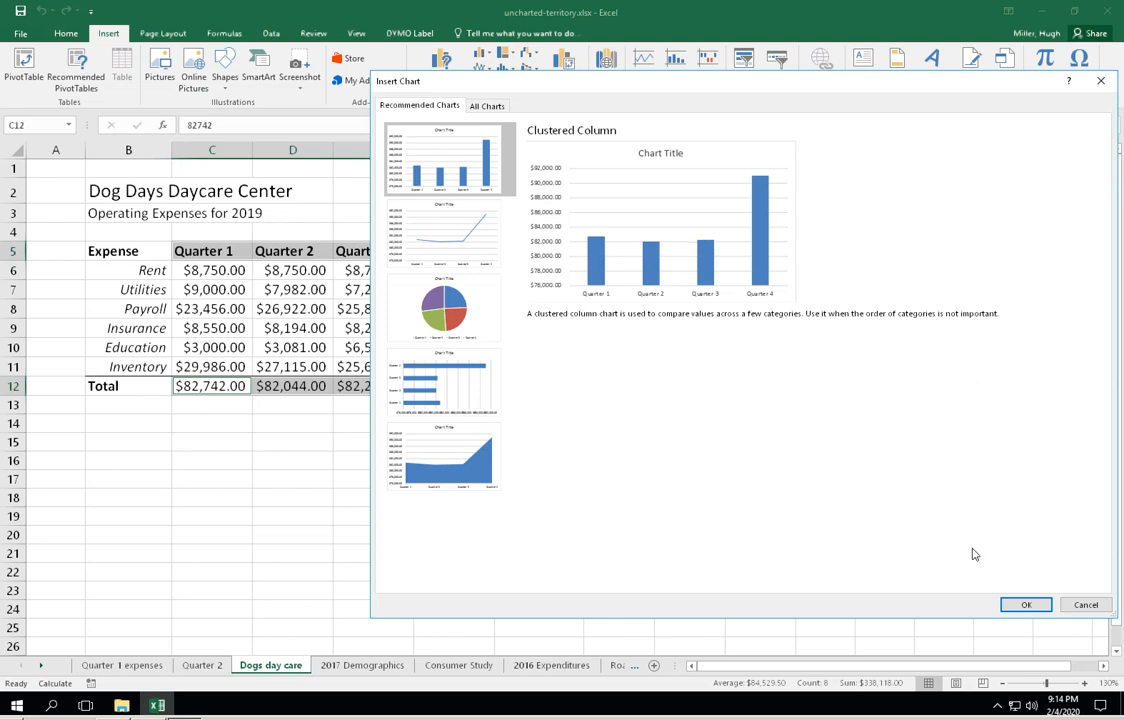
{"action": "left_click", "coordinate": [1024, 604]}
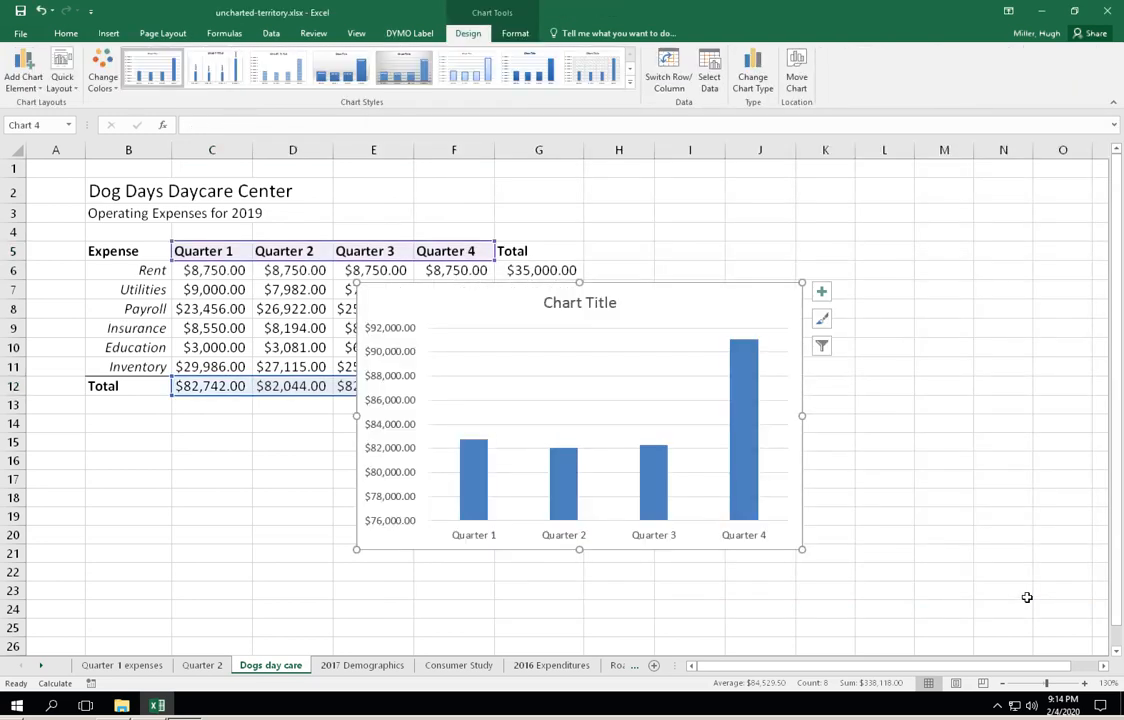
{"action": "left_click_drag", "start_coordinate": [670, 286], "coordinate": [647, 198]}
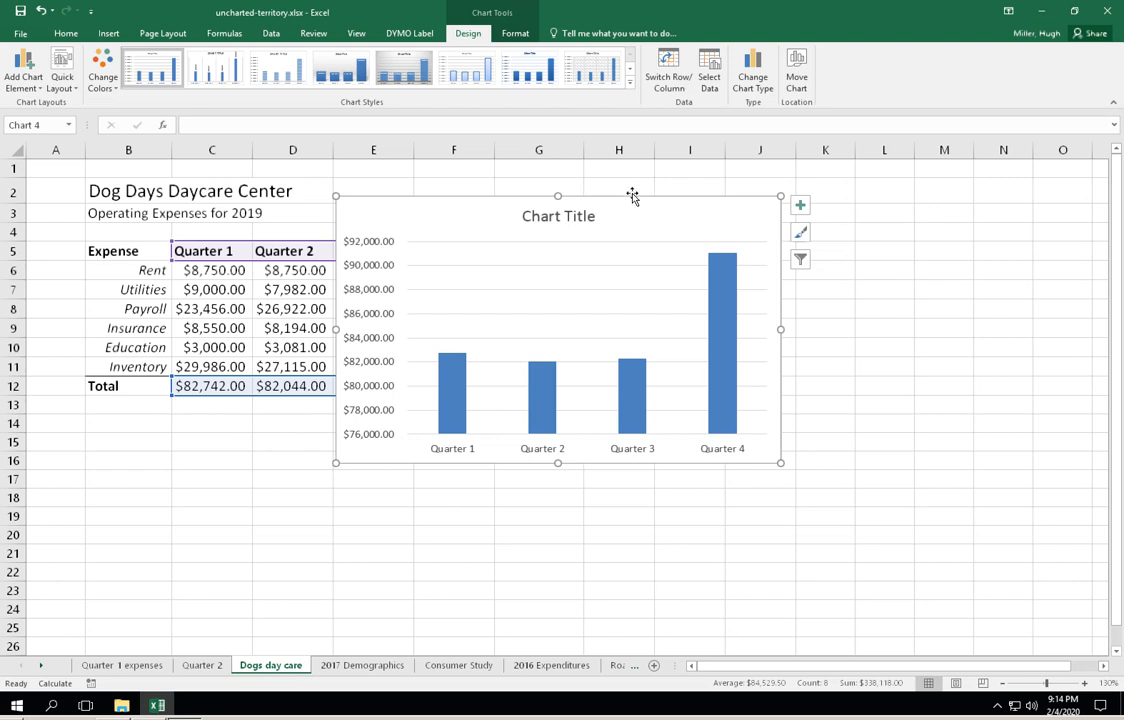
{"action": "left_click_drag", "start_coordinate": [632, 193], "coordinate": [825, 196]}
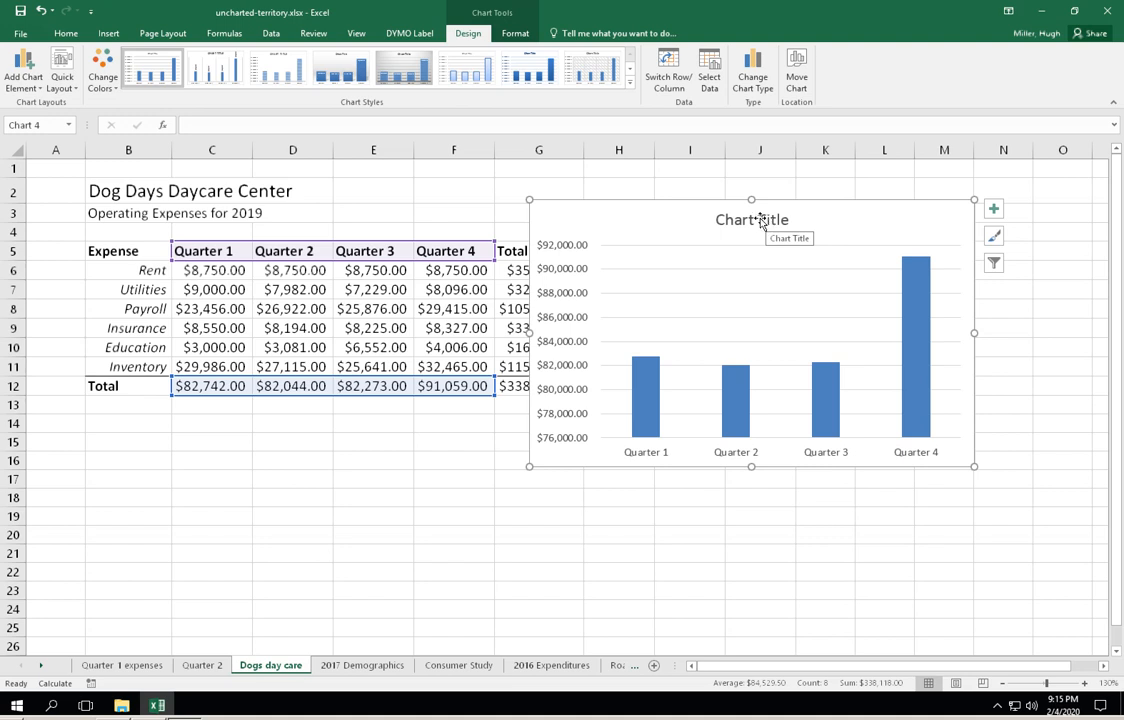
- Title the chart "2019 Expenses by quarter" and reposition both title and chart, shifting the title slightly left and placing the chart's upper-left corner in cell D5
{"action": "double_click", "coordinate": [745, 220]}
{"action": "left_click_drag", "start_coordinate": [717, 219], "coordinate": [783, 225]}
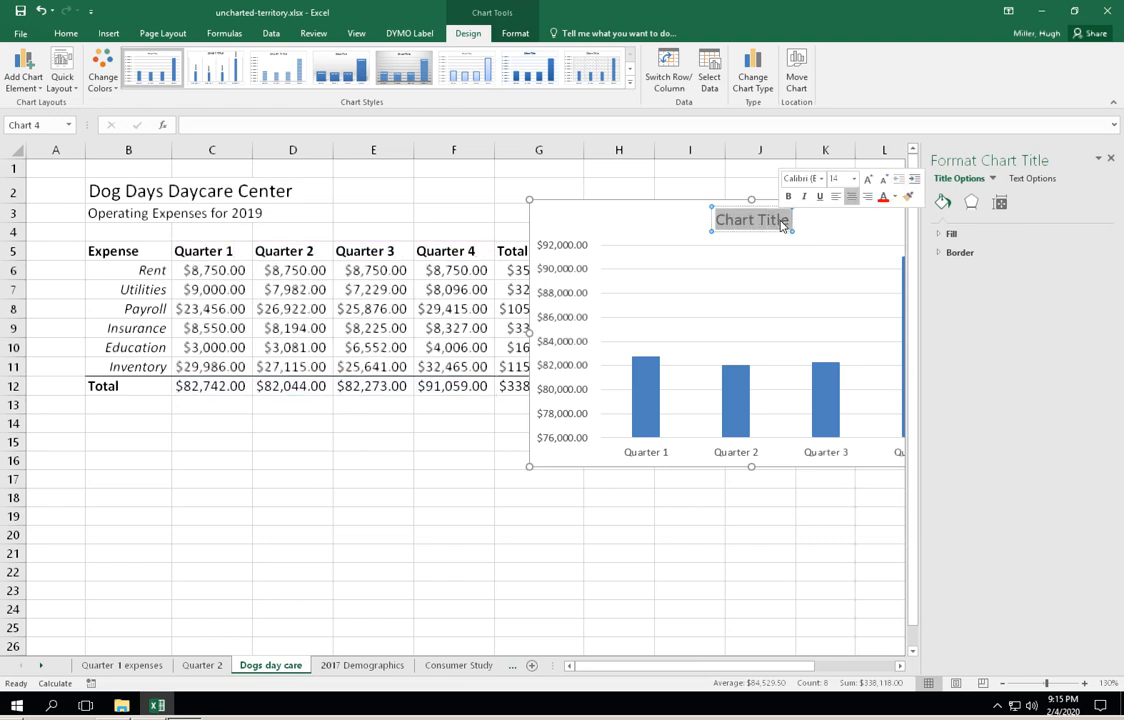
{"action": "type", "text": "20"}
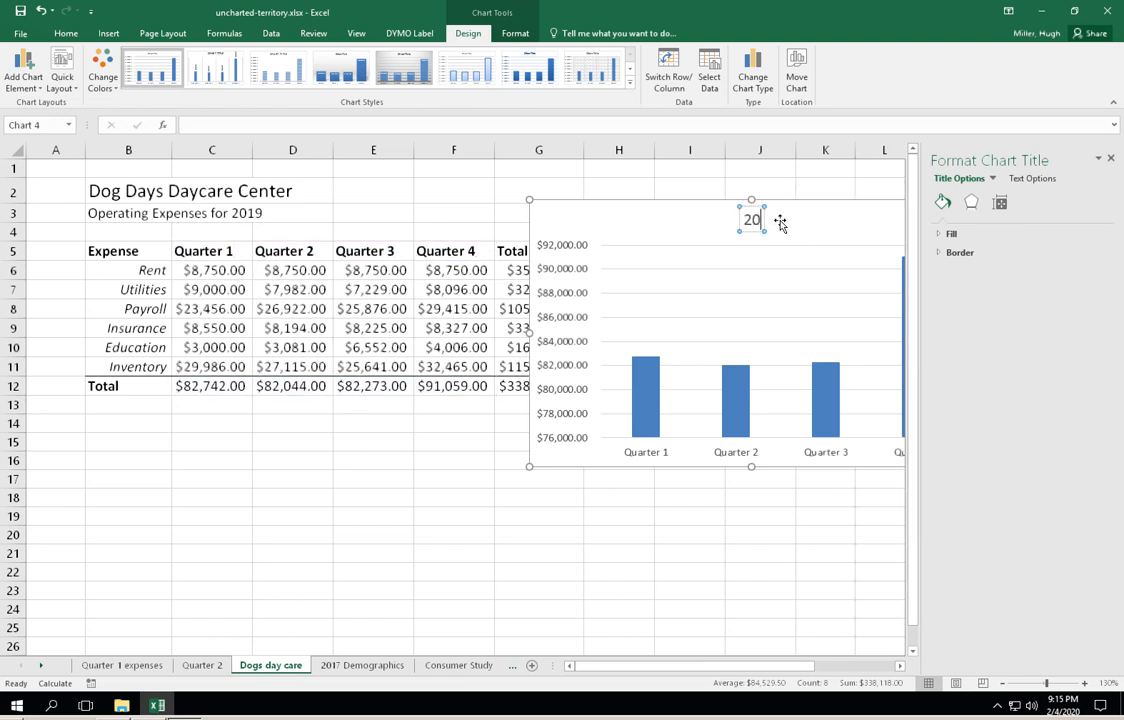
{"action": "type", "text": "19 E"}
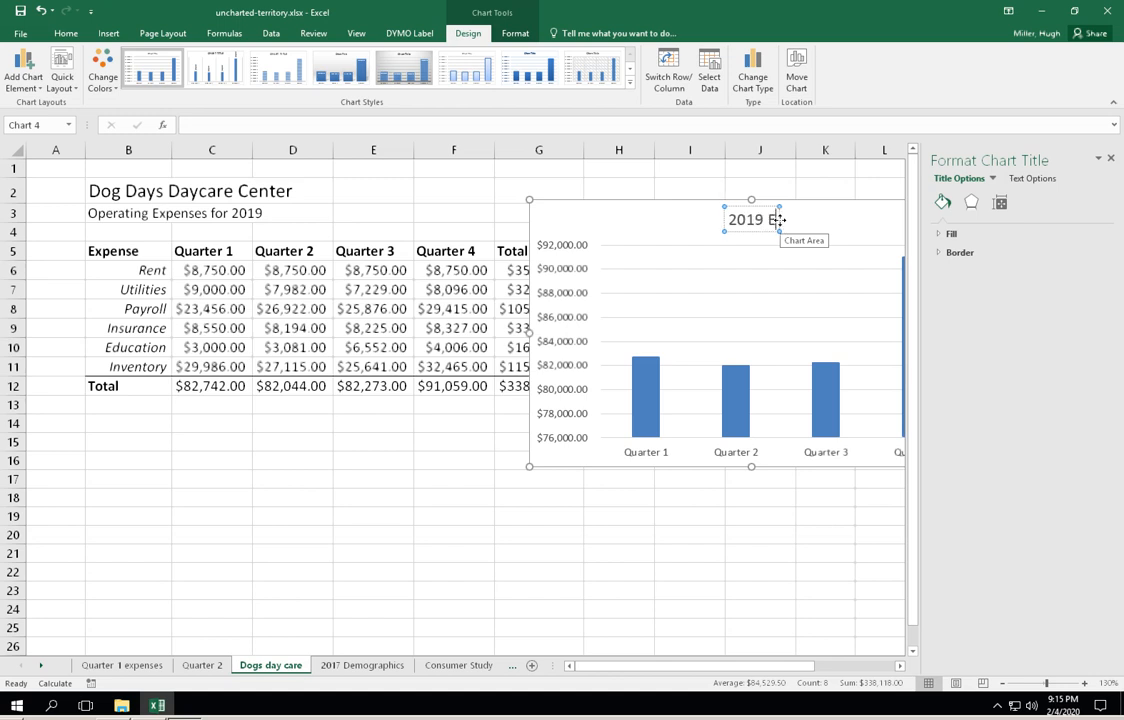
{"action": "type", "text": "xpenses"}
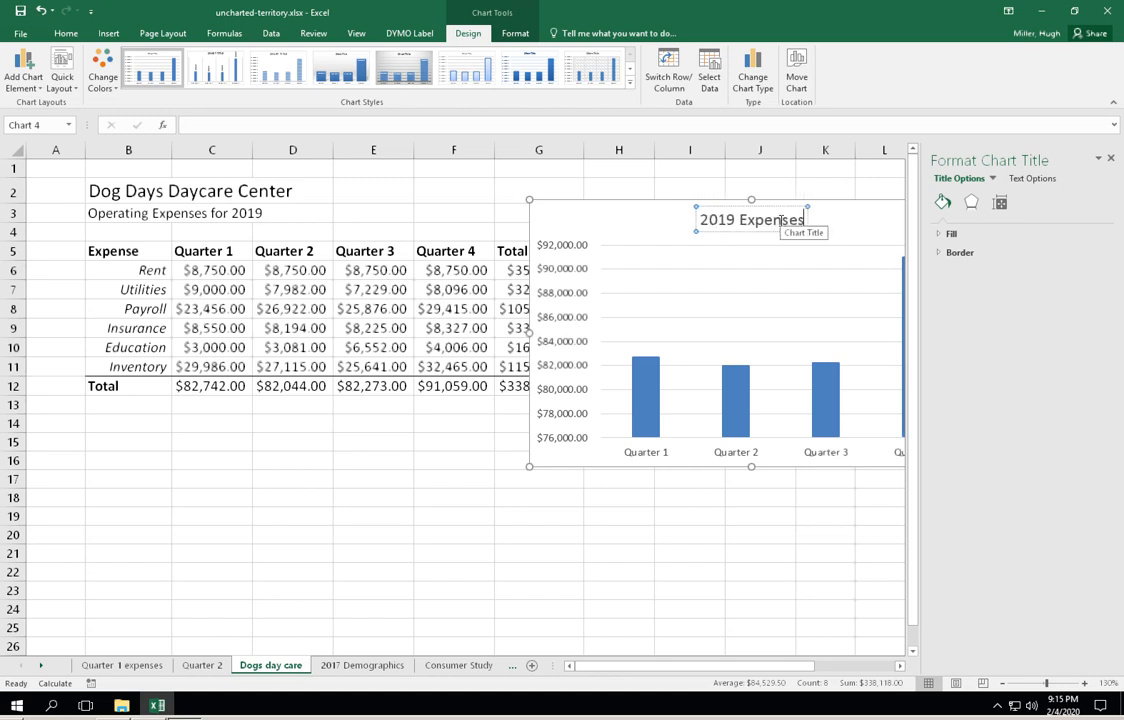
{"action": "type", "text": " by"}
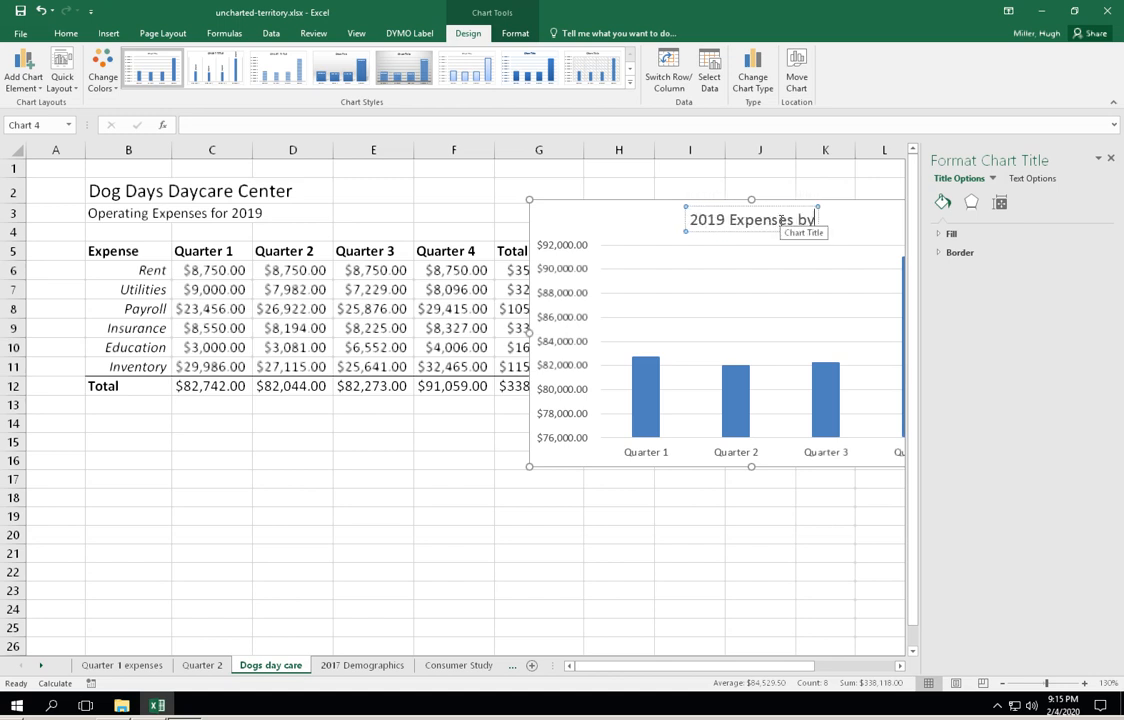
{"action": "type", "text": " quarter"}
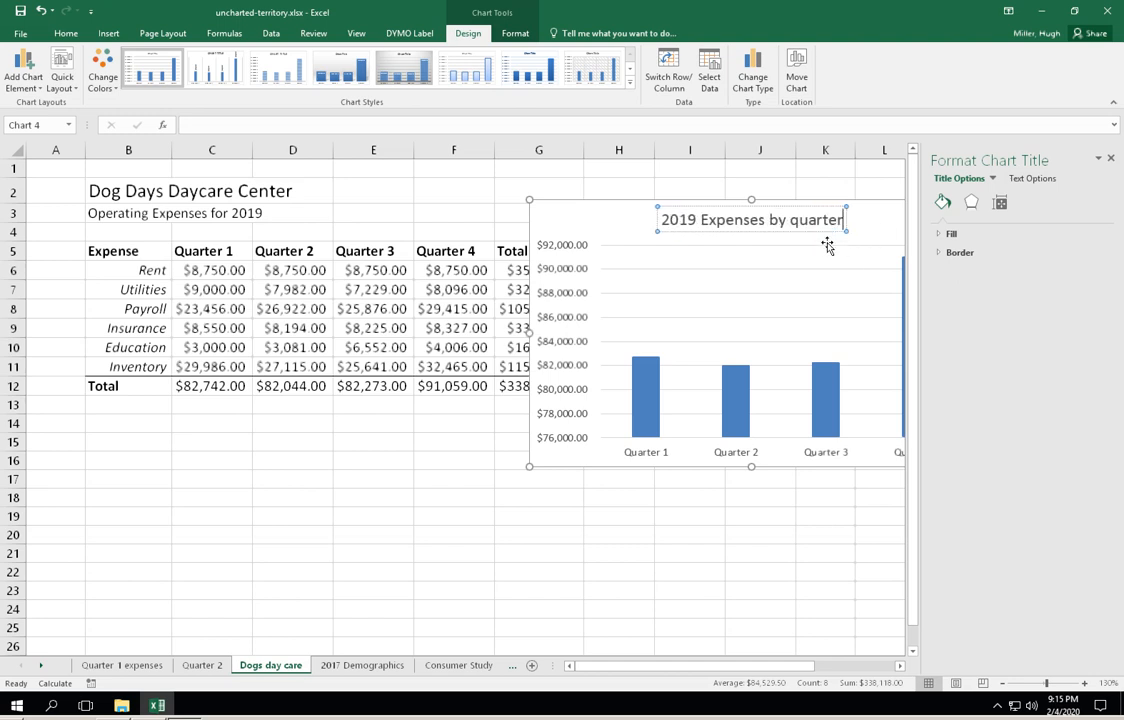
{"action": "left_click_drag", "start_coordinate": [678, 205], "coordinate": [653, 200]}
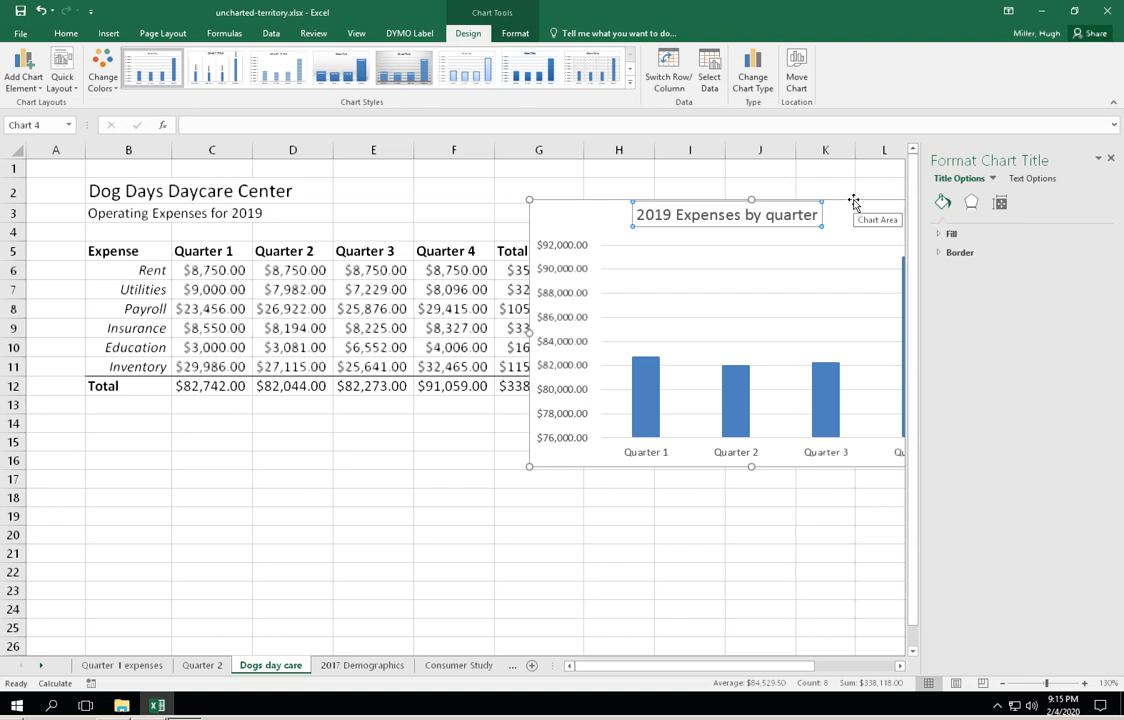
{"action": "left_click_drag", "start_coordinate": [853, 203], "coordinate": [631, 252]}
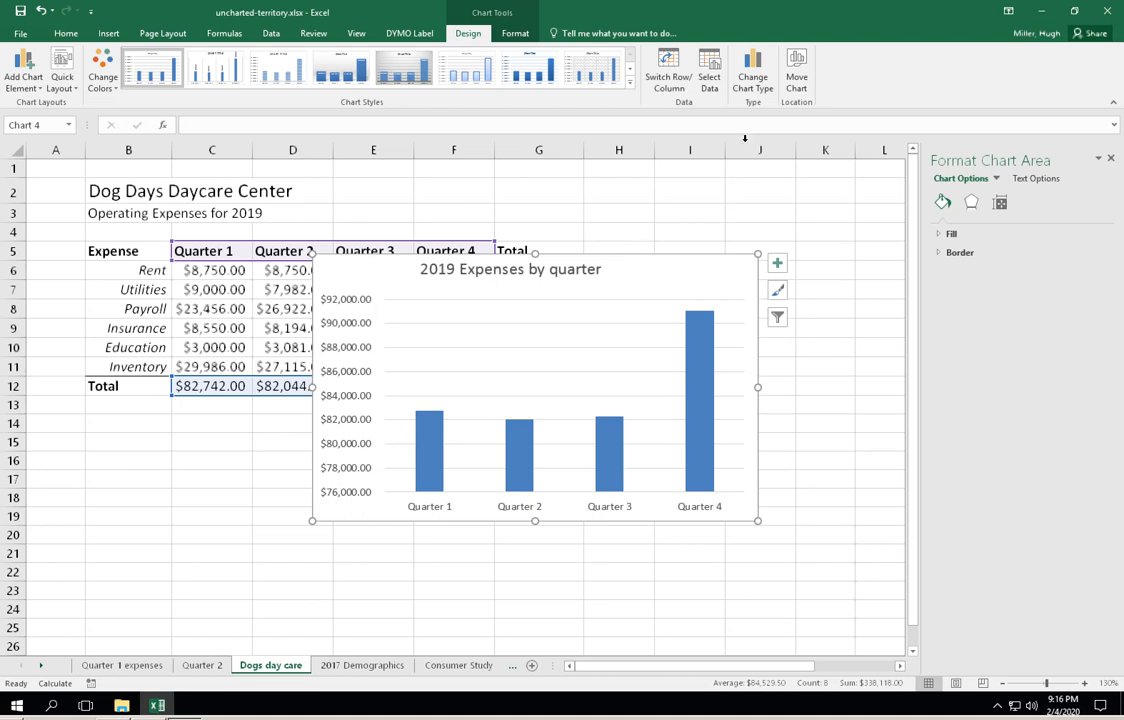
- Try the Clustered Column variant with a different color for each quarter, stretch the chart taller, and undo both changes
{"action": "left_click", "coordinate": [752, 64]}
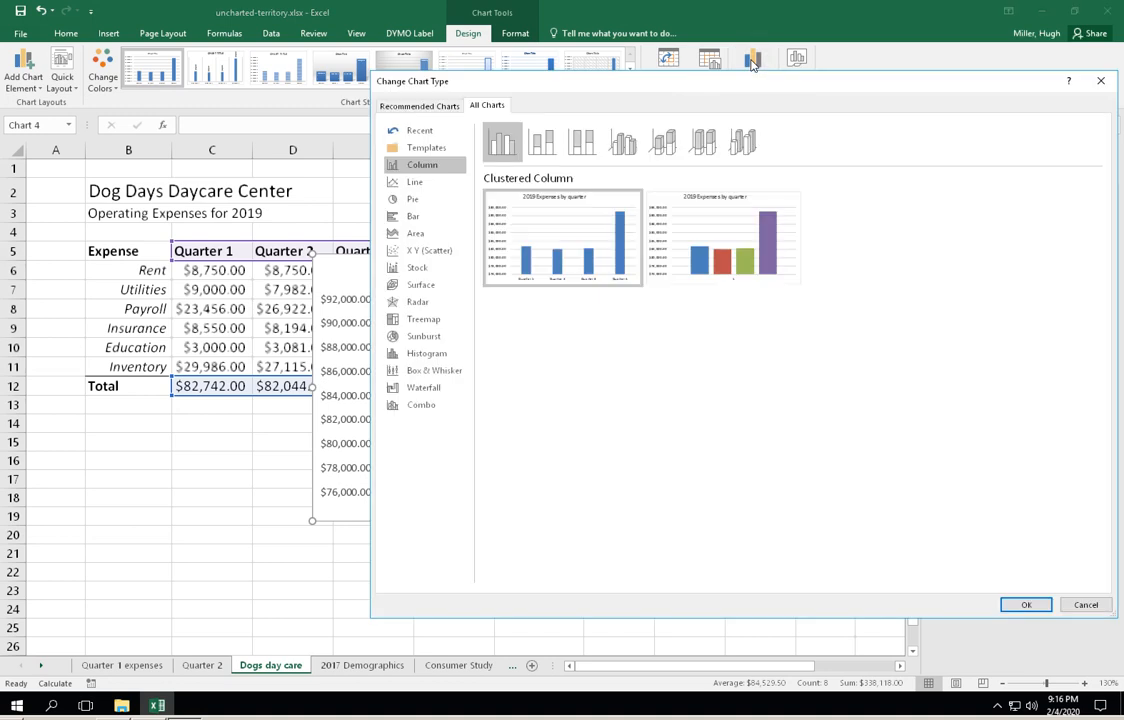
{"action": "mouse_move", "coordinate": [728, 226]}
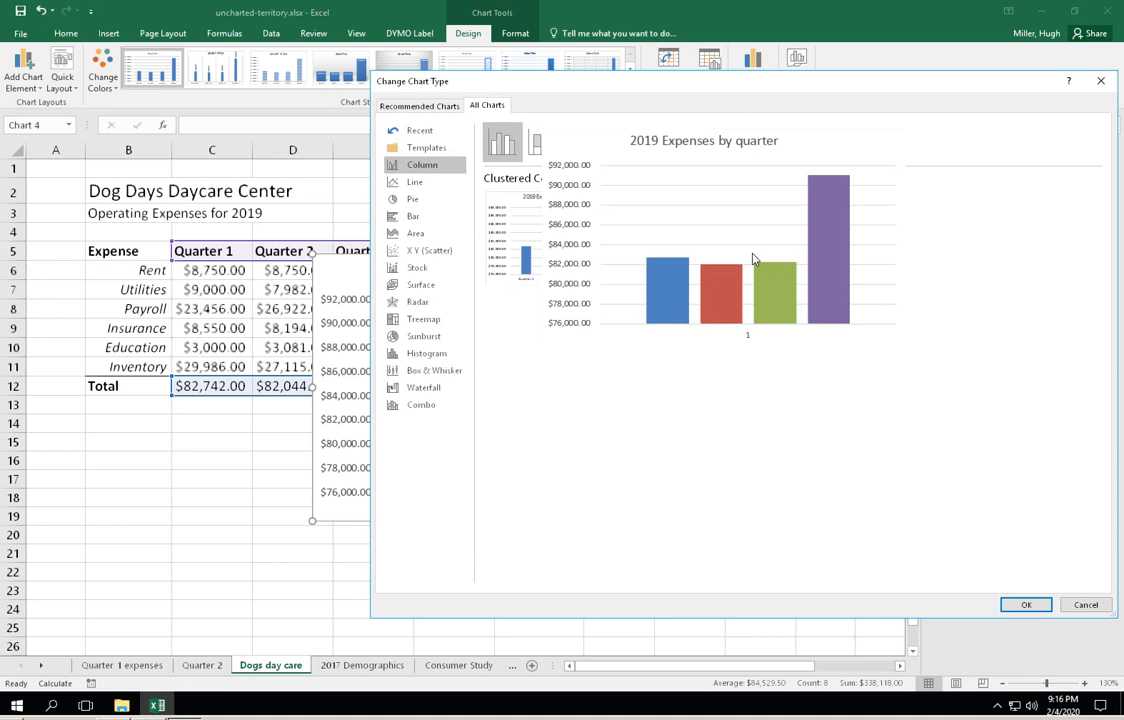
{"action": "left_click", "coordinate": [1026, 606]}
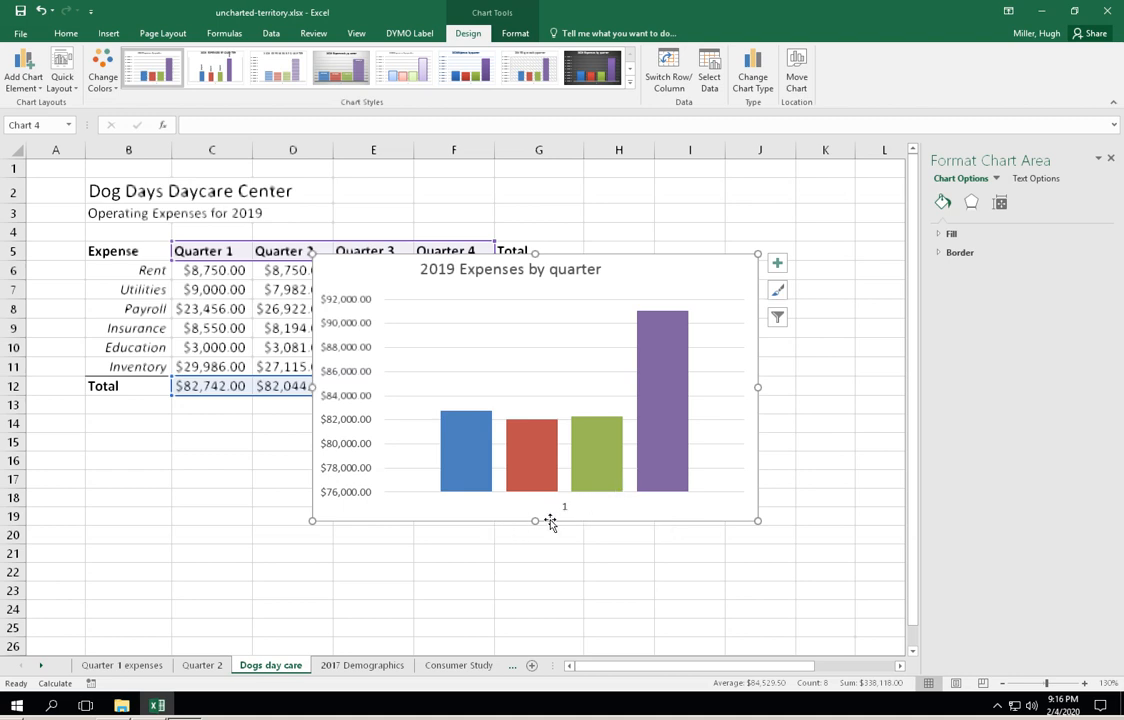
{"action": "left_click_drag", "start_coordinate": [536, 519], "coordinate": [538, 540]}
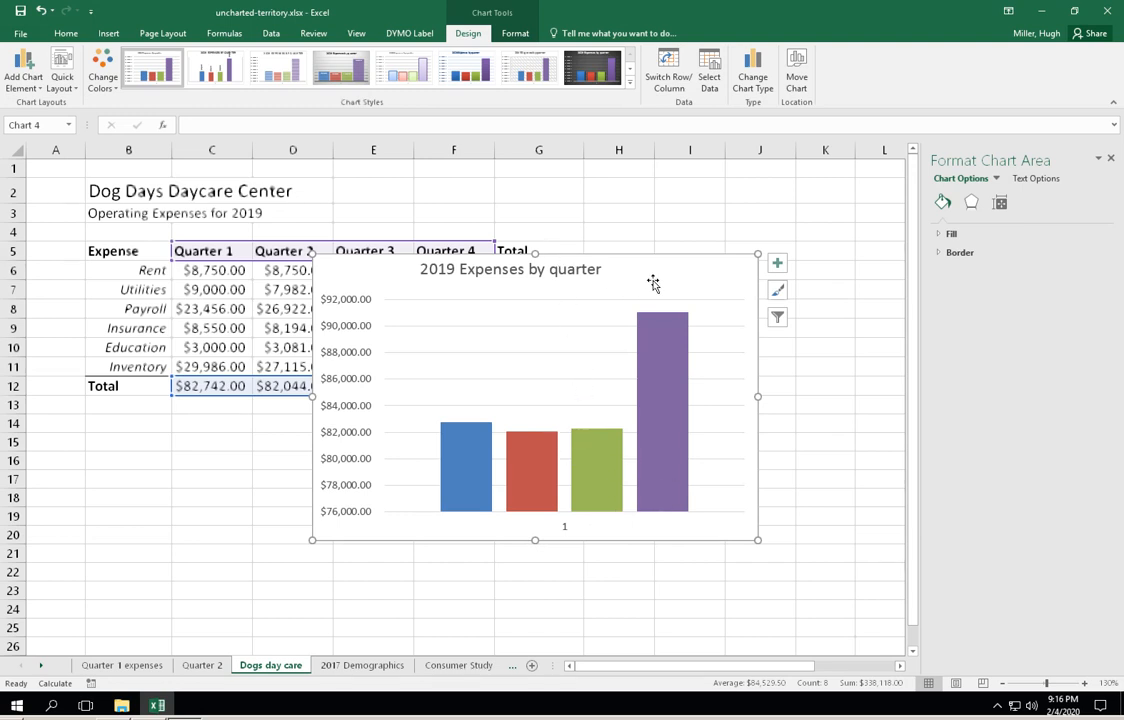
{"action": "left_click", "coordinate": [40, 11]}
{"action": "left_click", "coordinate": [40, 11]}
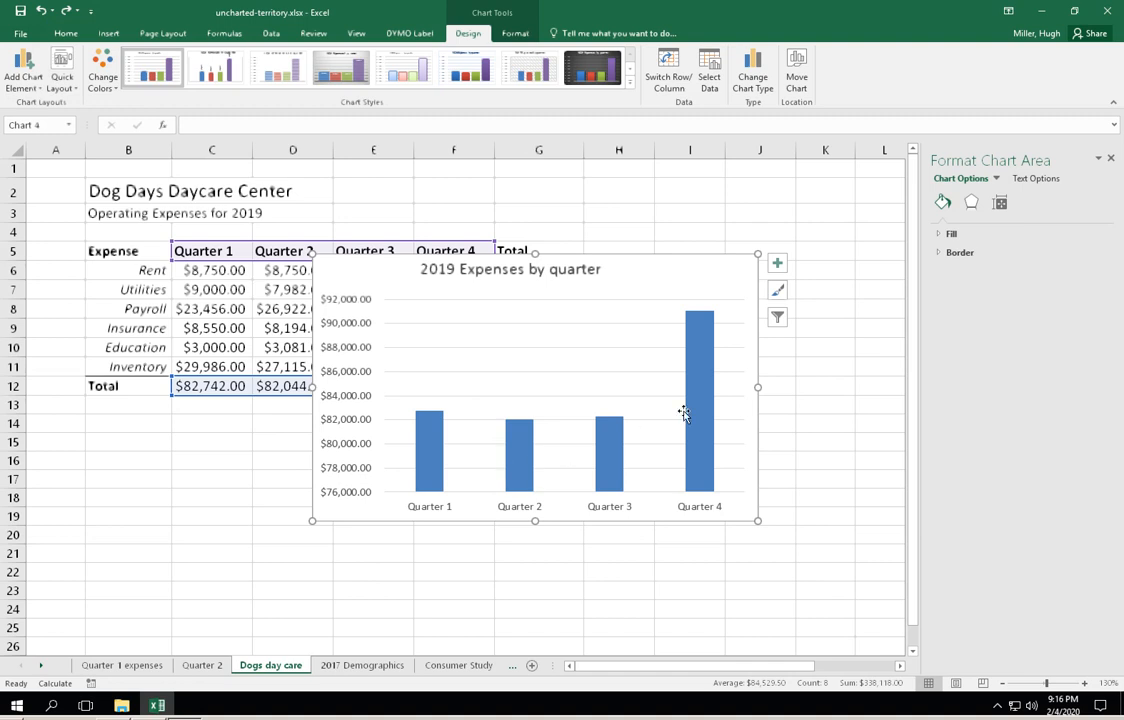
- Apply the chart style with the dark background and white data labels, and enlarge the chart up to row 3 and into column K
{"action": "mouse_move", "coordinate": [703, 416]}
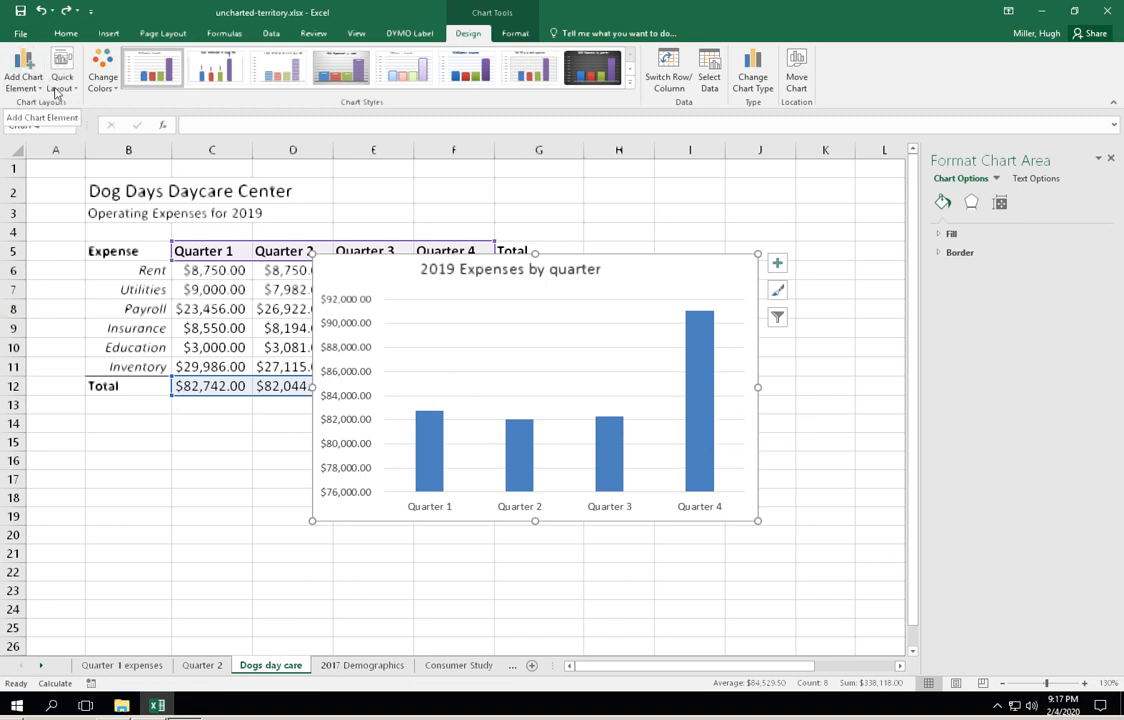
{"action": "left_click", "coordinate": [585, 67]}
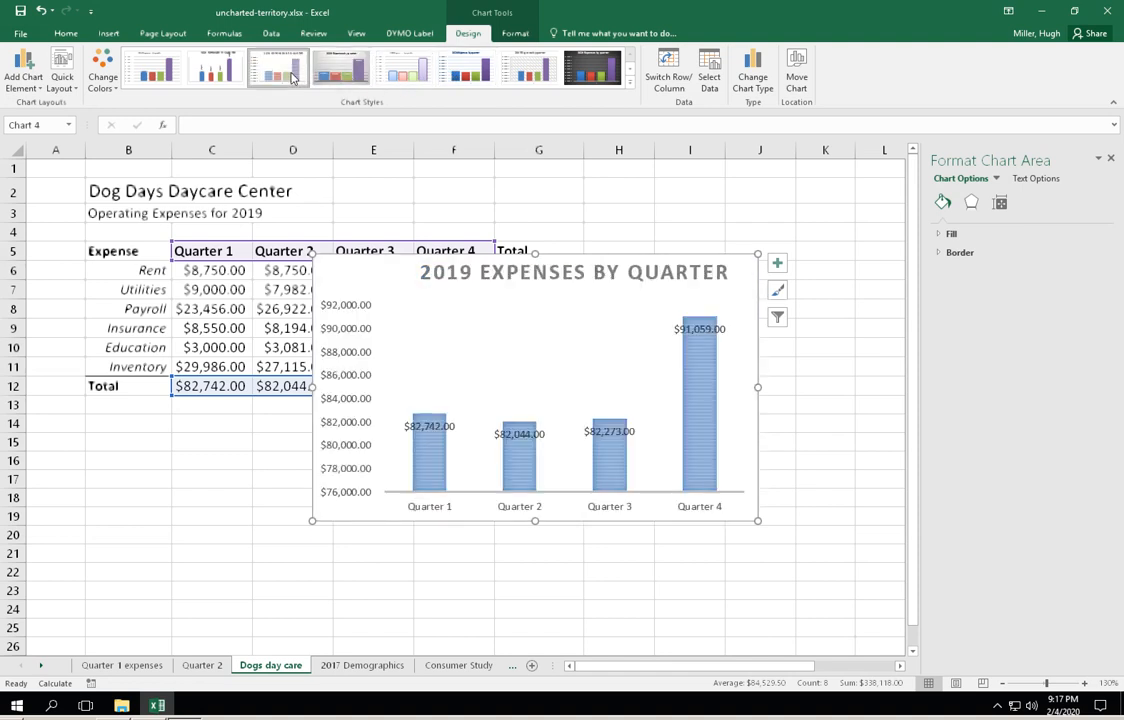
{"action": "left_click", "coordinate": [340, 70]}
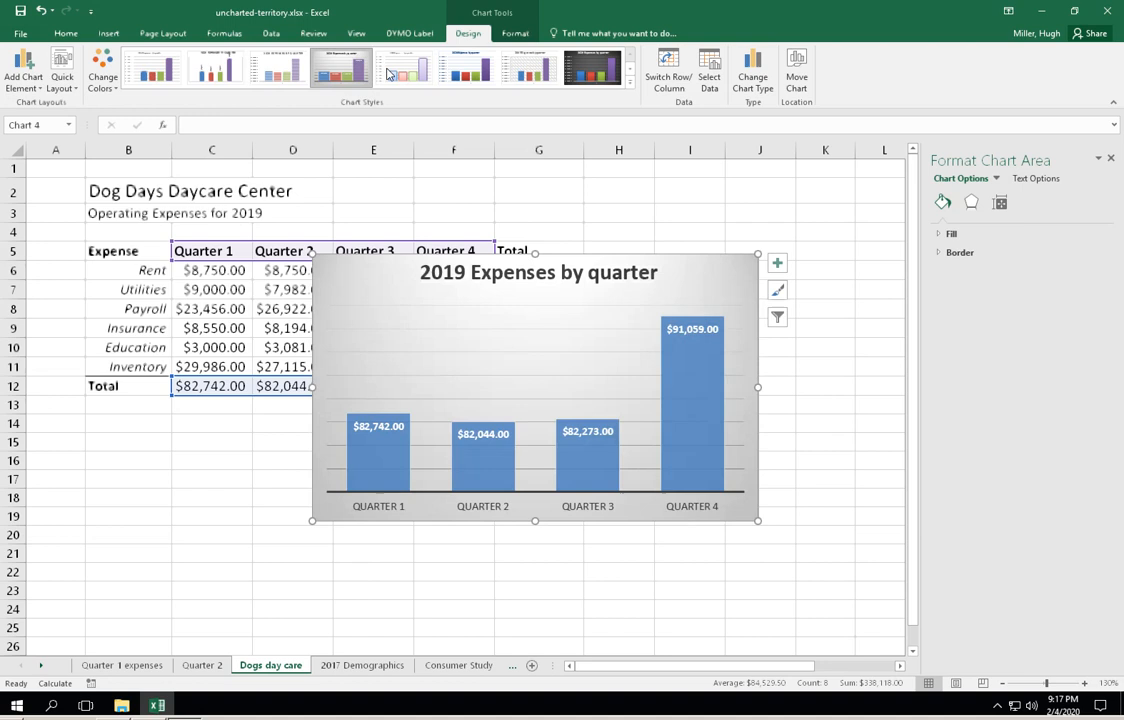
{"action": "left_click", "coordinate": [478, 74]}
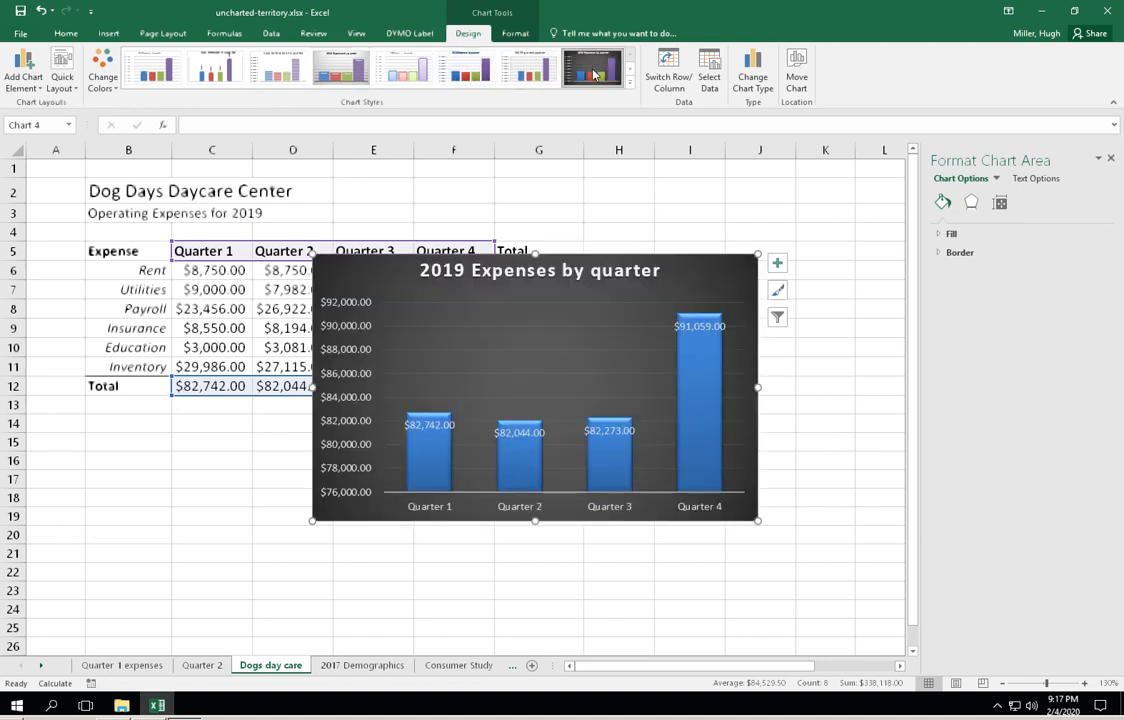
{"action": "left_click", "coordinate": [593, 74]}
{"action": "left_click_drag", "start_coordinate": [760, 253], "coordinate": [802, 213]}
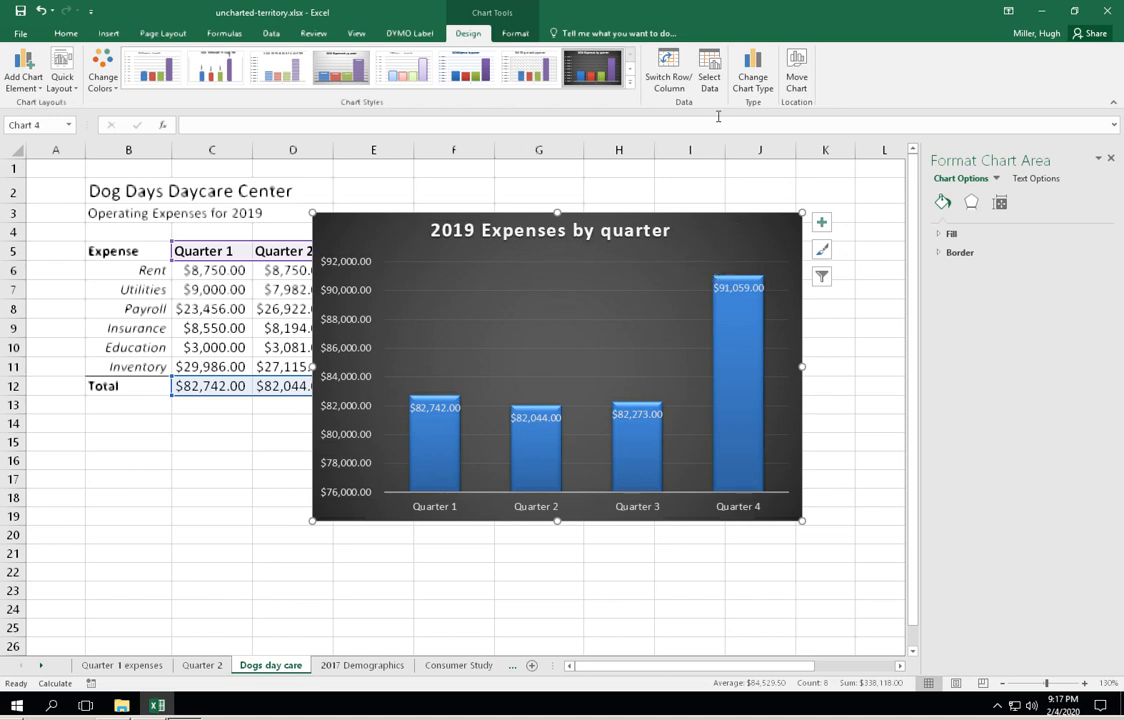
- Change the 2019 expenses chart's type to 3-D Clustered Column with one column color for all quarters
{"action": "left_click", "coordinate": [758, 72]}
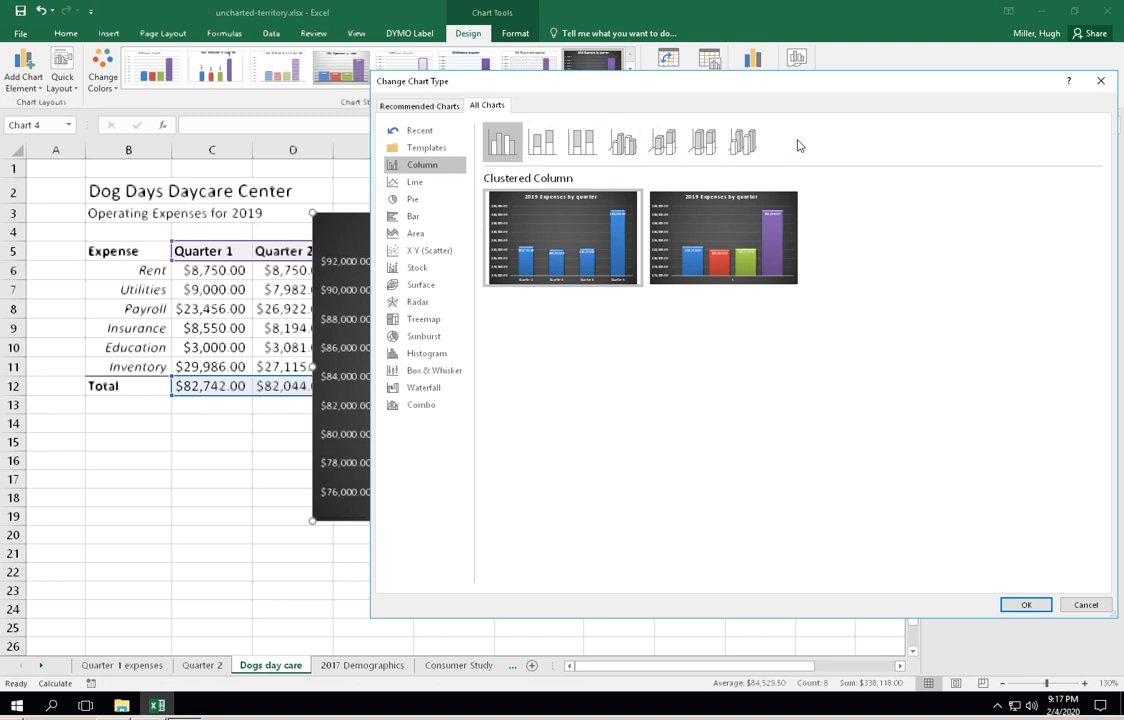
{"action": "left_click", "coordinate": [624, 143]}
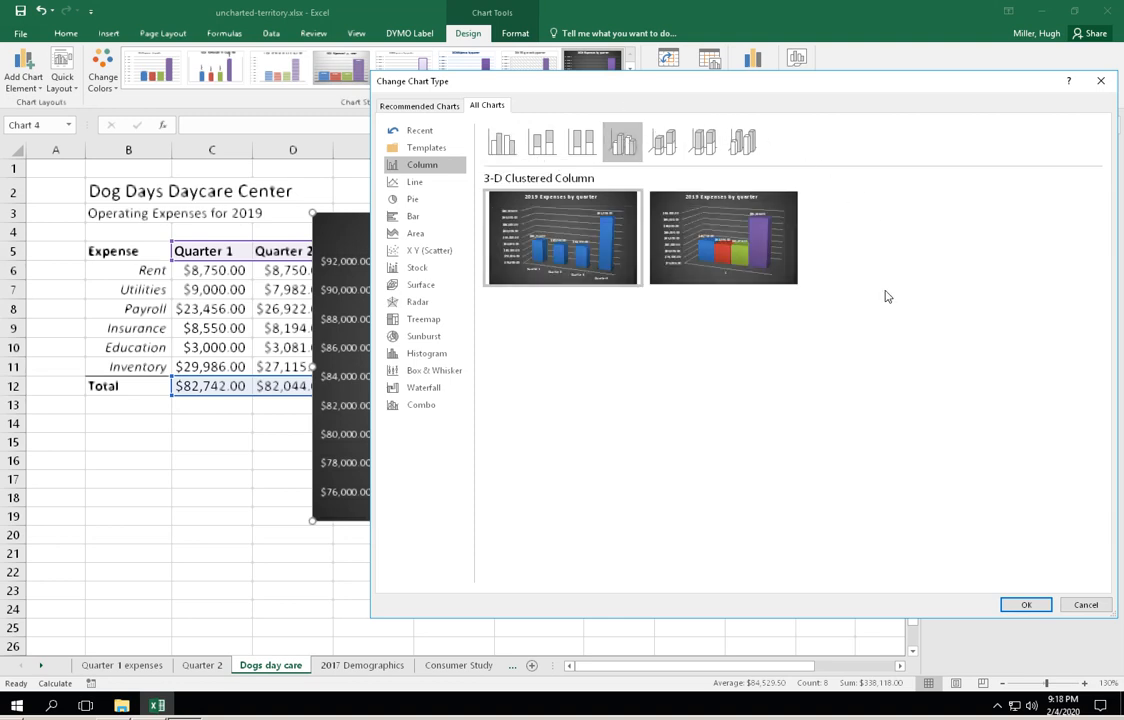
{"action": "left_click", "coordinate": [1022, 606]}
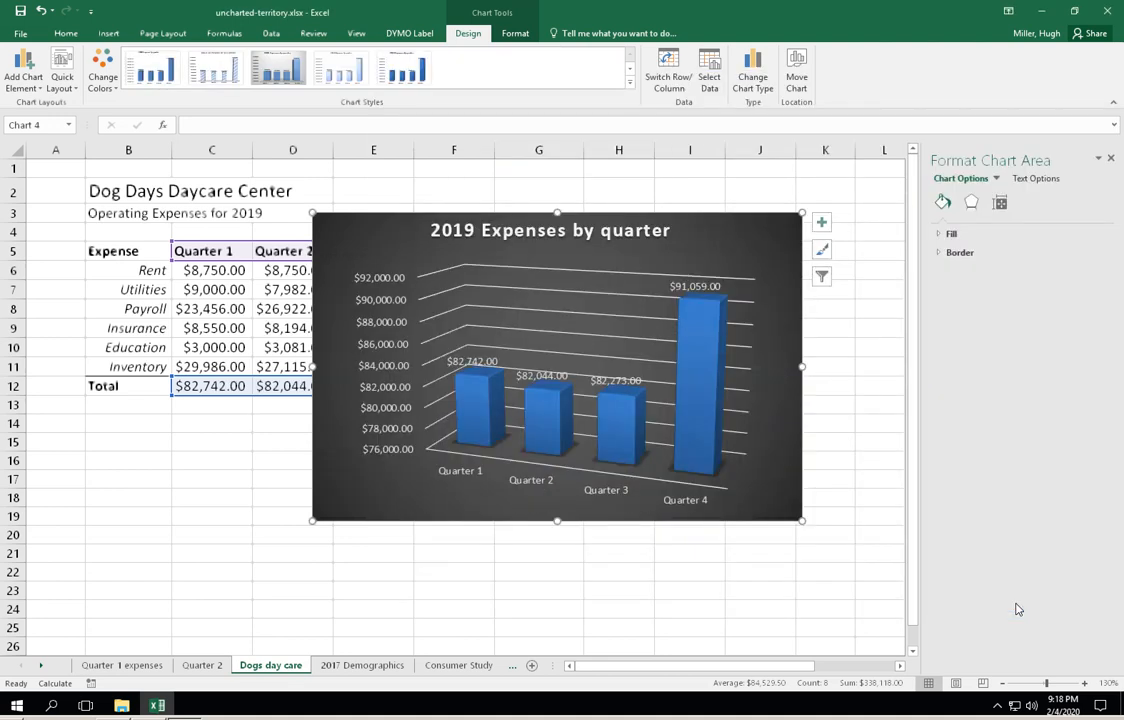